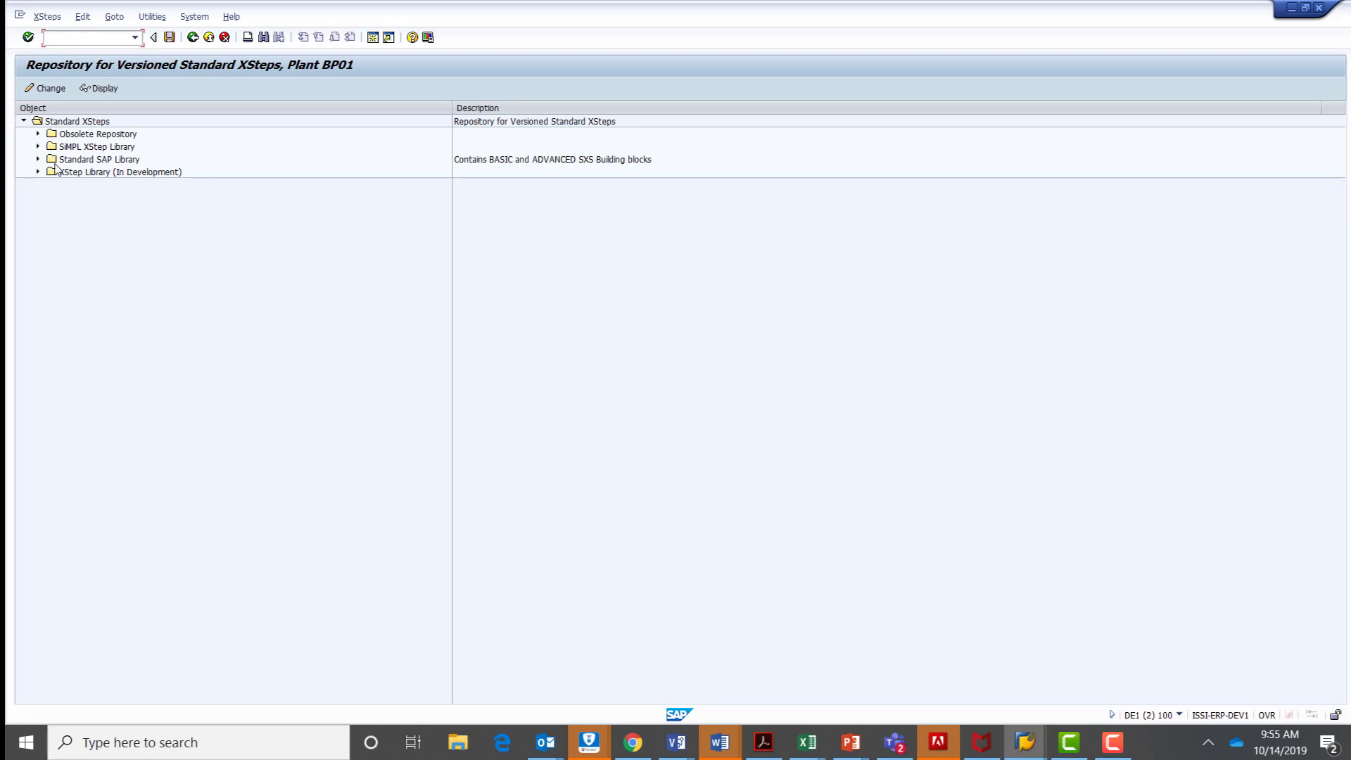
# Expand the Standard SAP Library down to SXS: Determine Start Time under SXS: Dynamic Function Calls (SAP stand.).
pyautogui.click(38, 159)
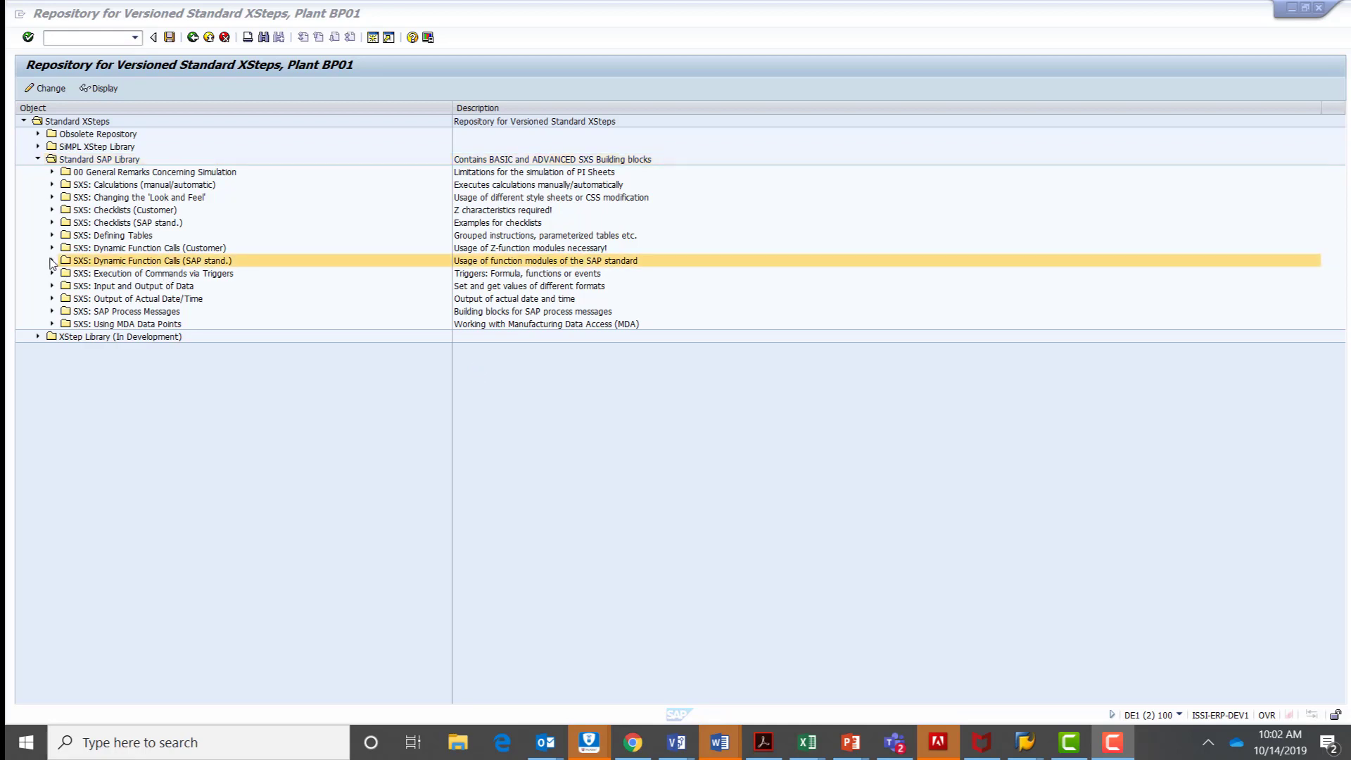
pyautogui.click(52, 260)
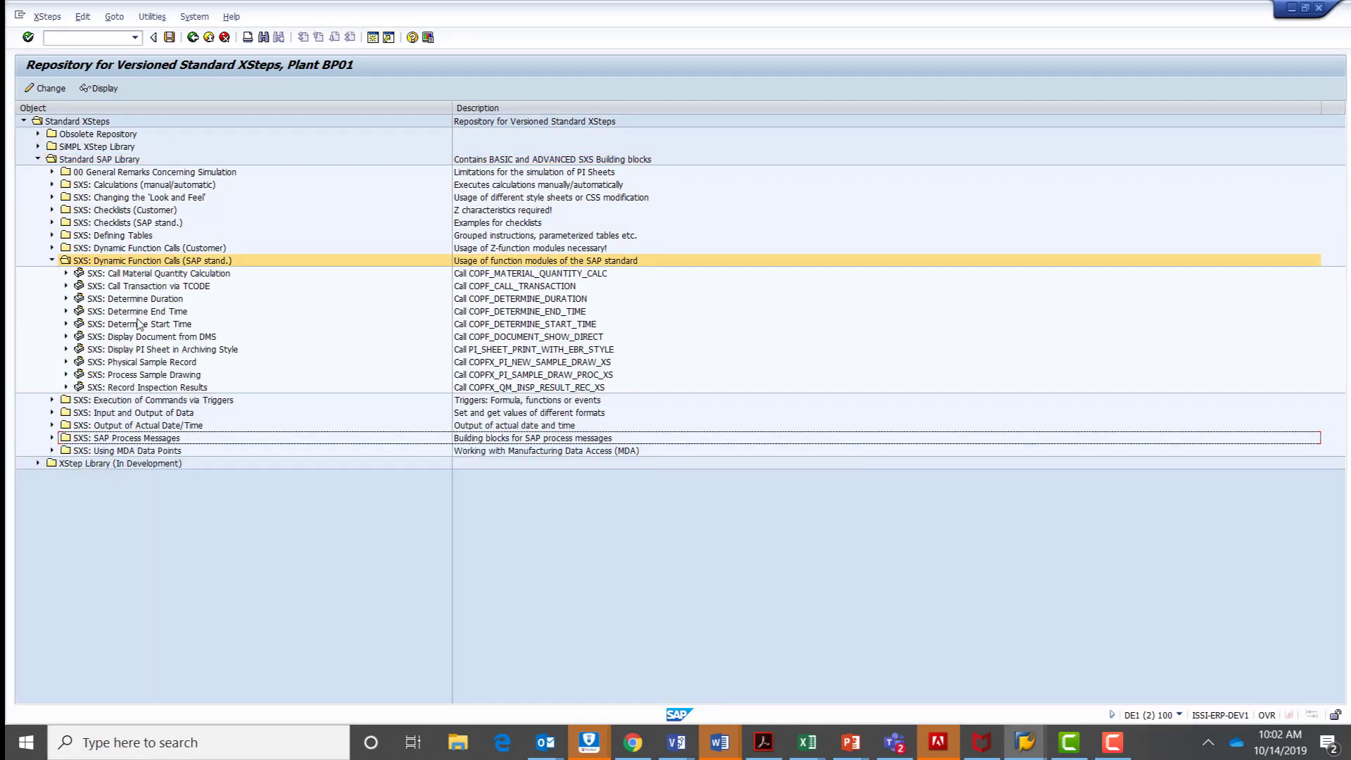
pyautogui.click(65, 325)
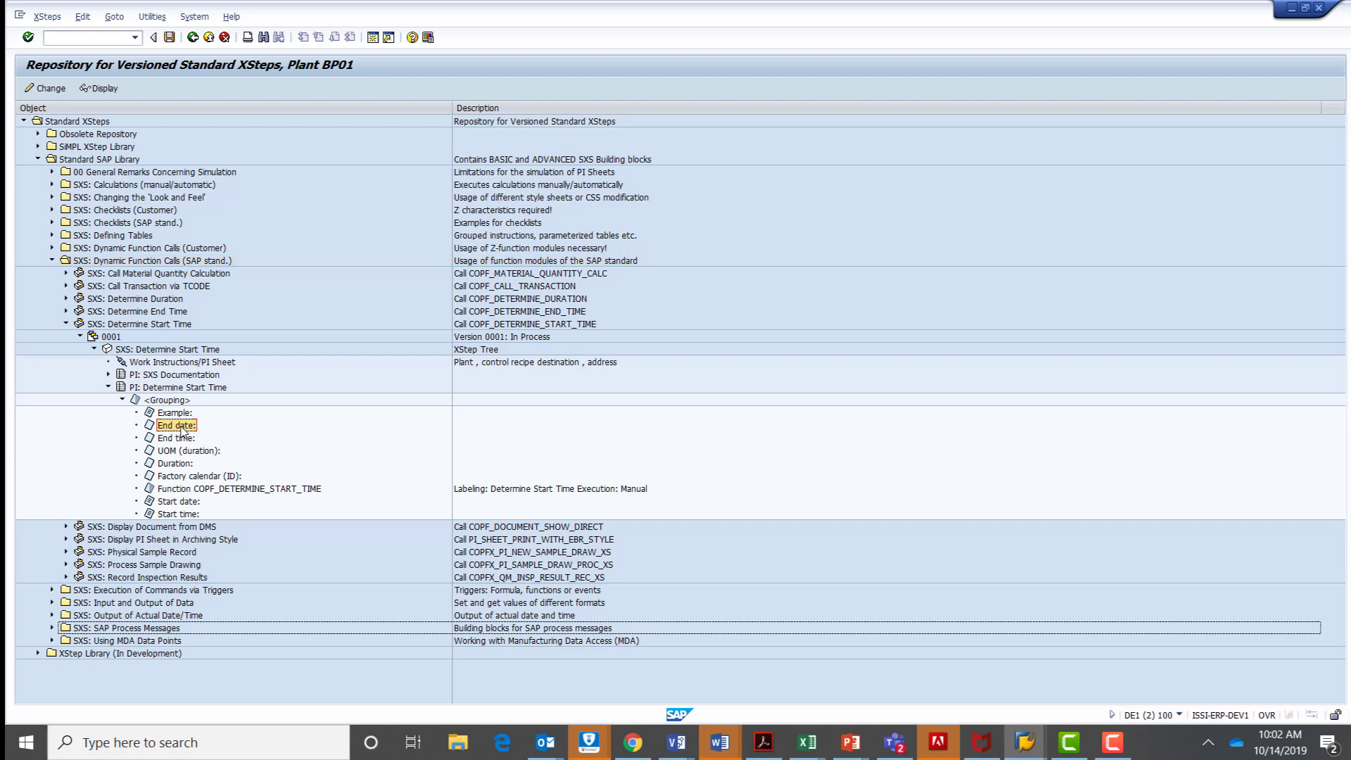
# Review the value input, default value and input validation settings of the End date element, then close its details.
pyautogui.doubleClick(178, 426)
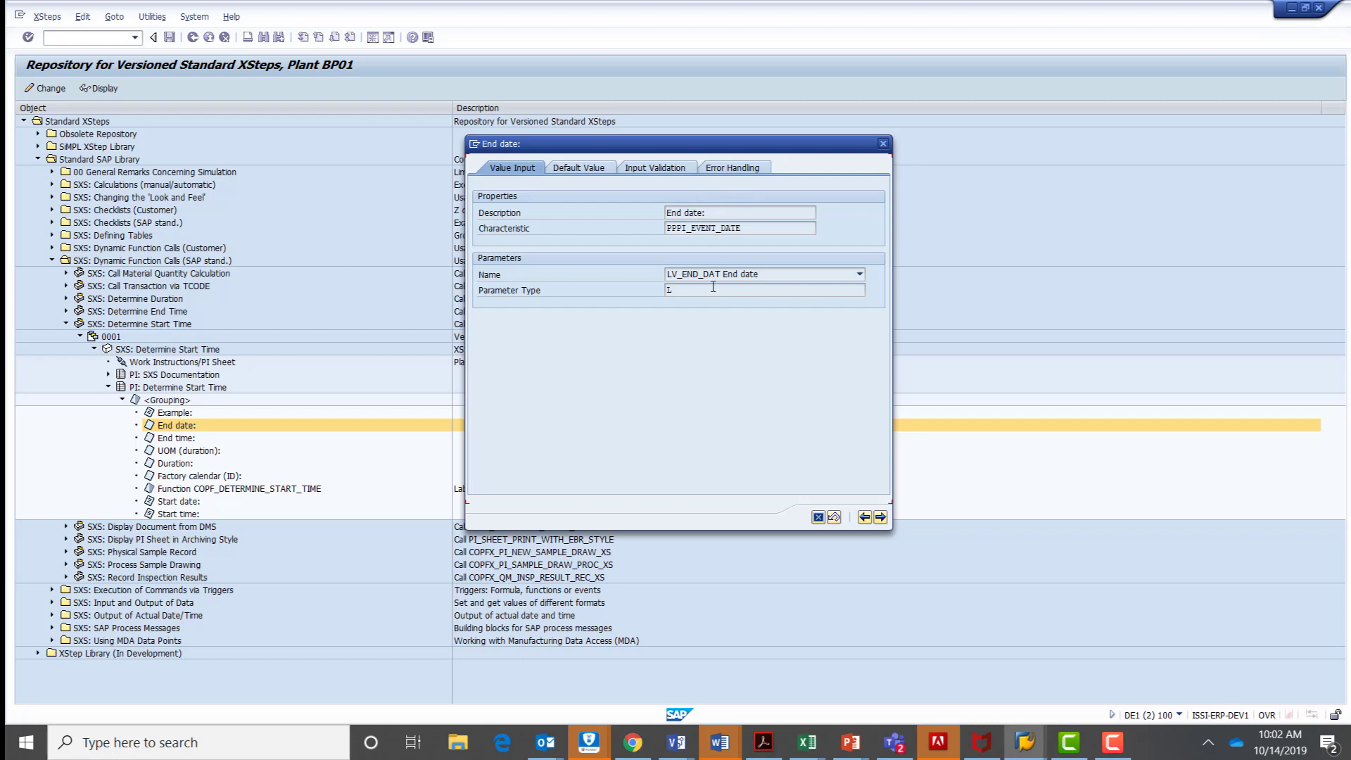
pyautogui.moveTo(712, 212); pyautogui.dragTo(604, 204)
pyautogui.click(584, 171)
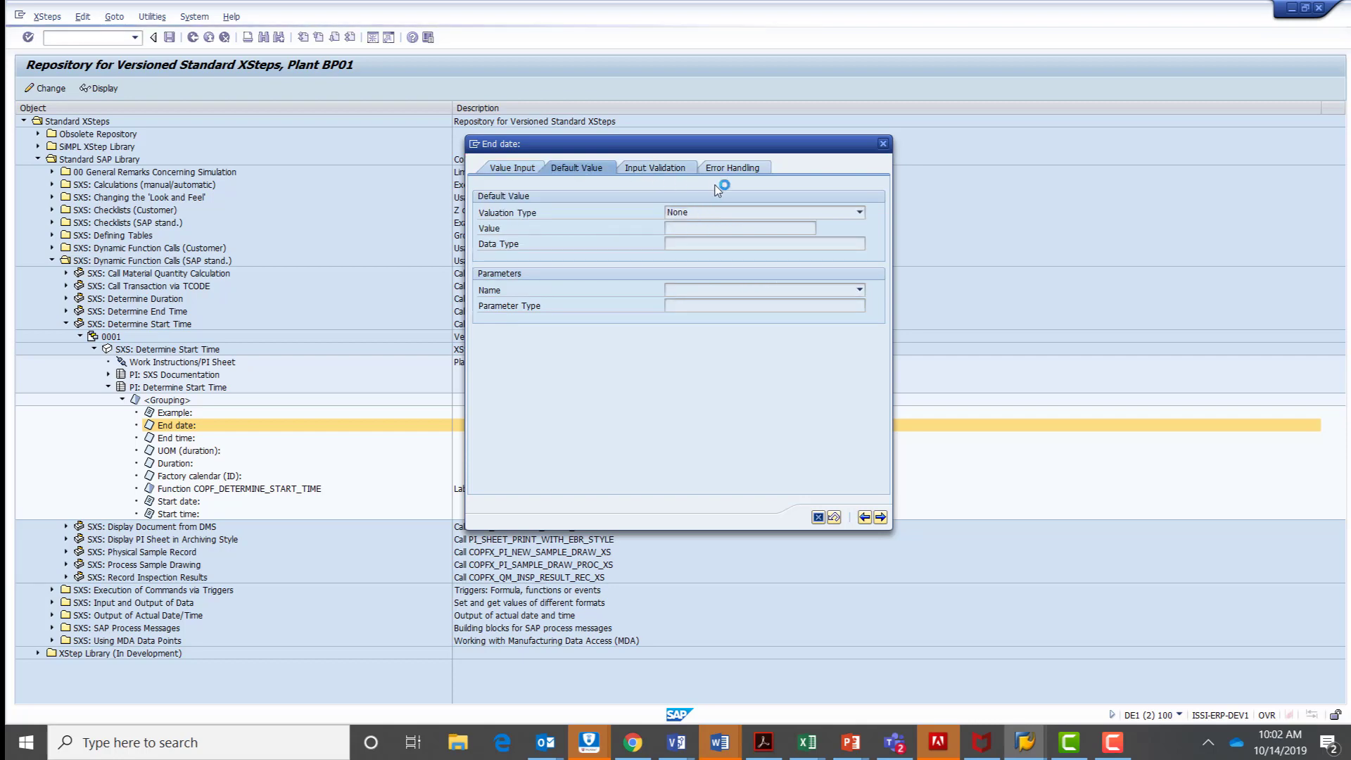
pyautogui.click(730, 171)
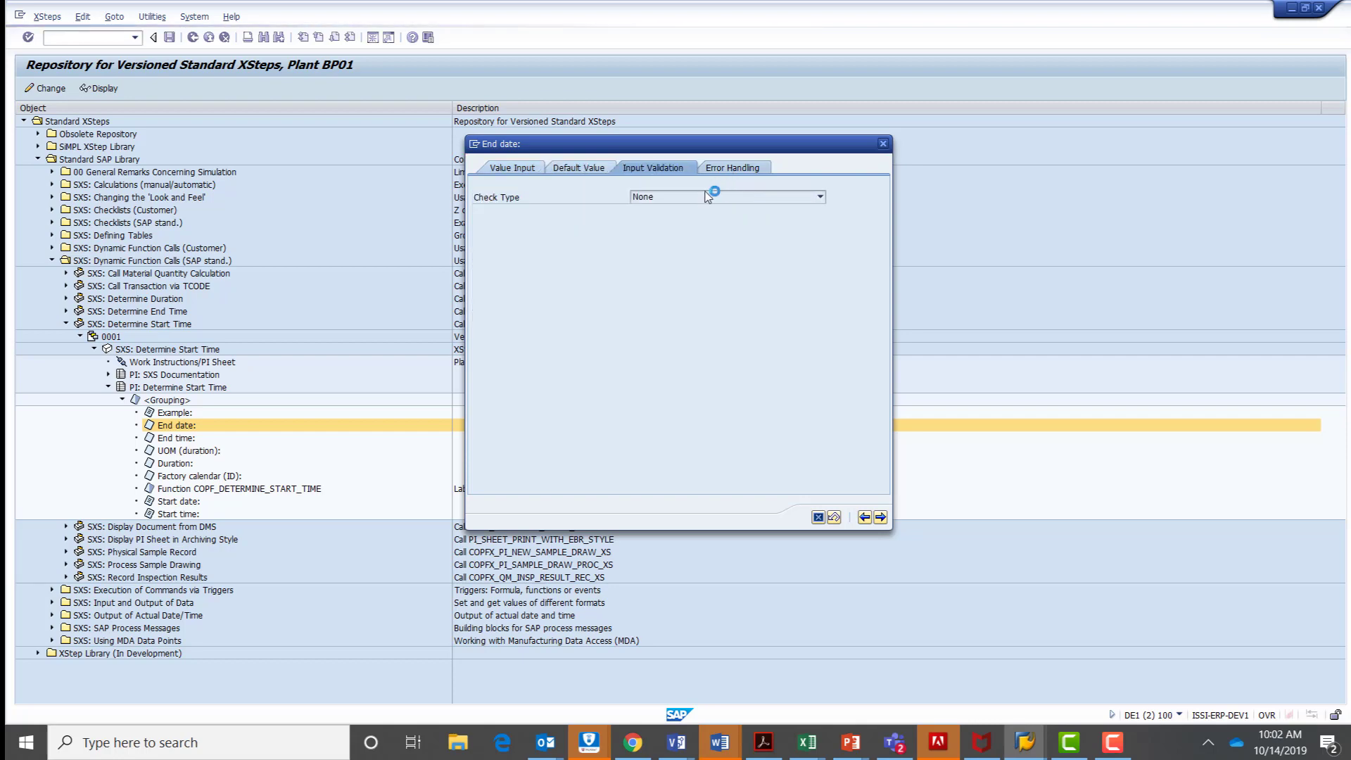
pyautogui.click(884, 144)
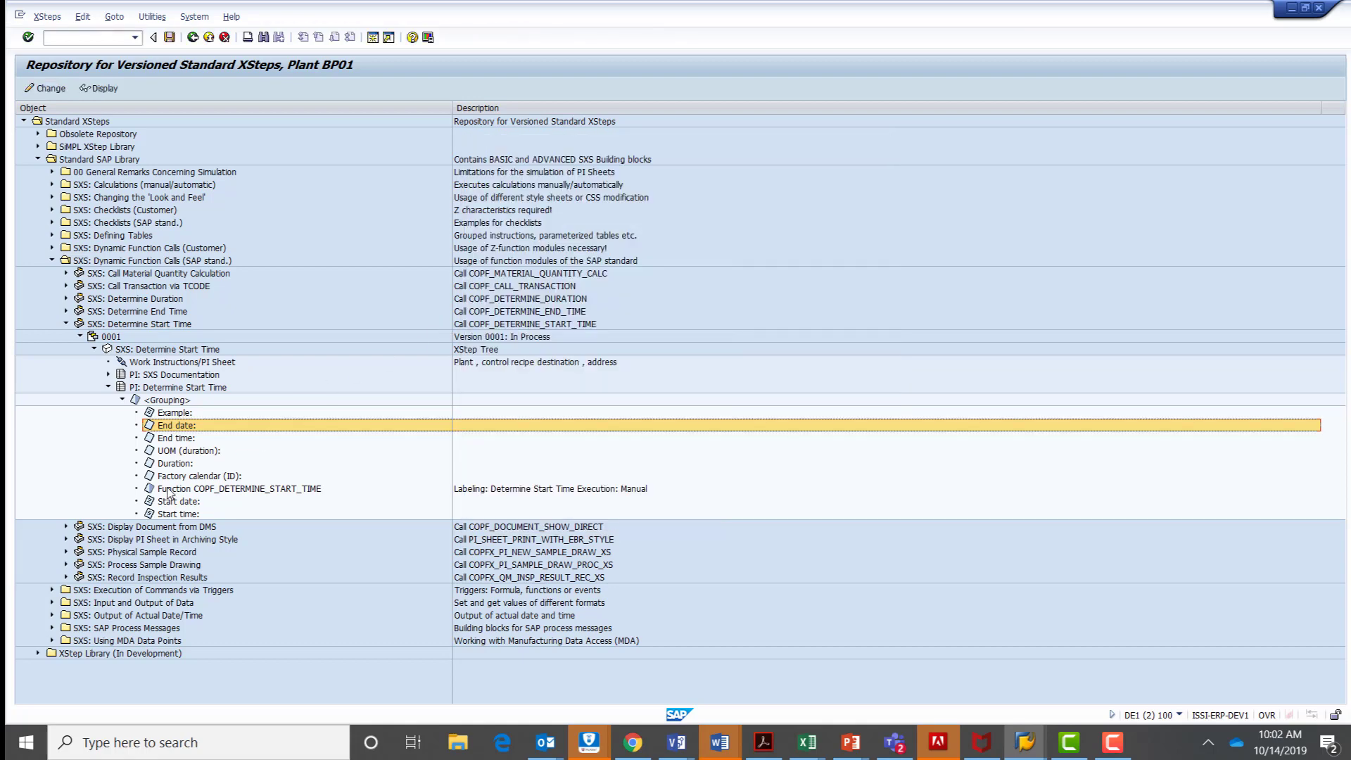
# Inspect the properties and module parameters of Function COPF_DETERMINE_START_TIME, then close its details.
pyautogui.click(169, 491)
pyautogui.doubleClick(299, 489)
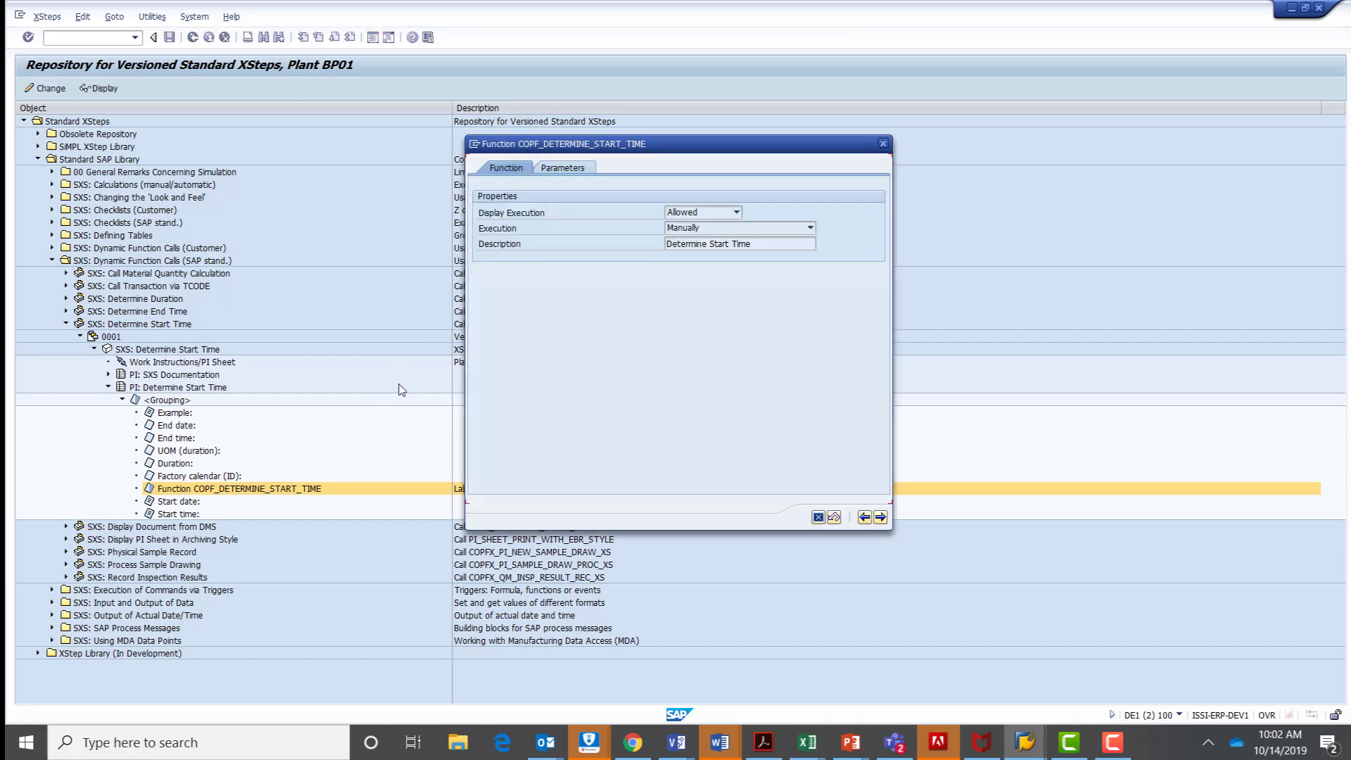
pyautogui.click(555, 168)
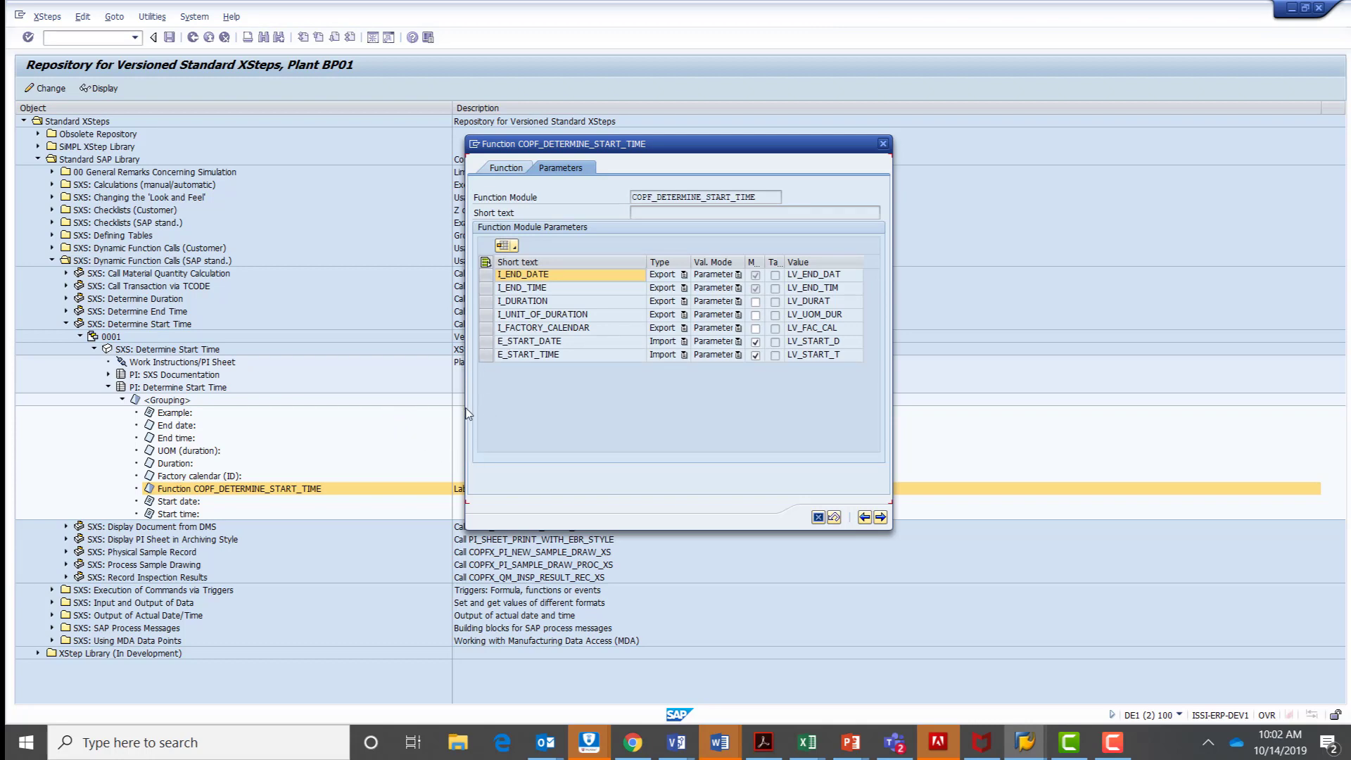
pyautogui.click(883, 144)
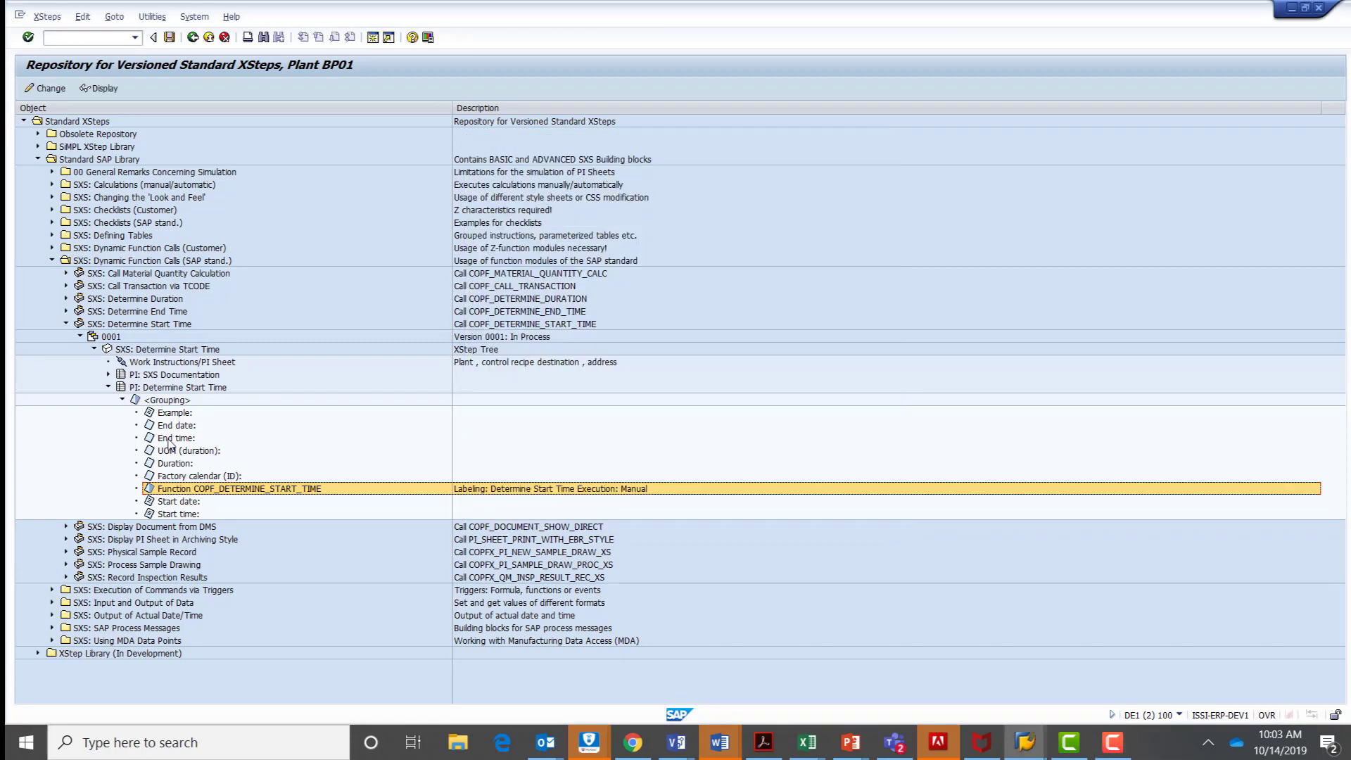
# Expand PI: SXS Documentation and read the HTML text of the "Read this first (SXS docu)!" element.
pyautogui.click(108, 374)
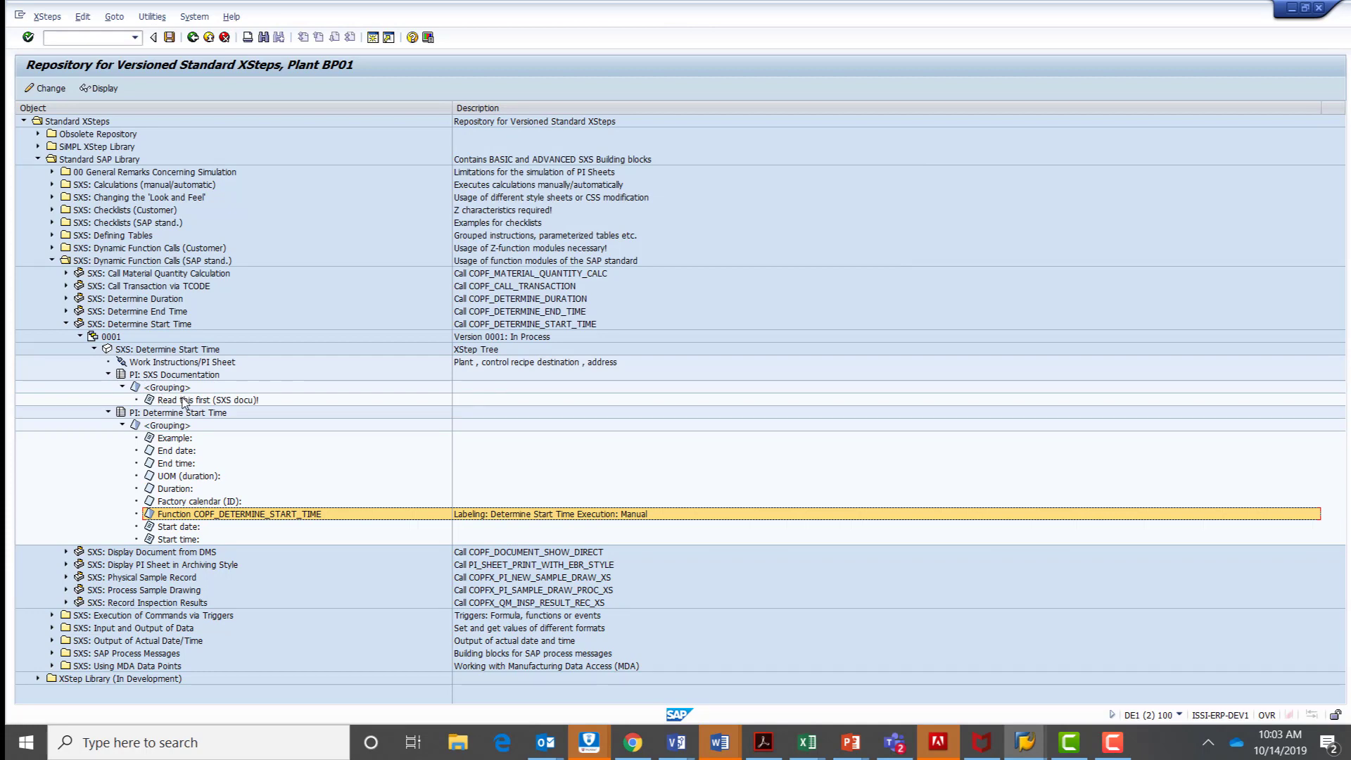
pyautogui.doubleClick(184, 401)
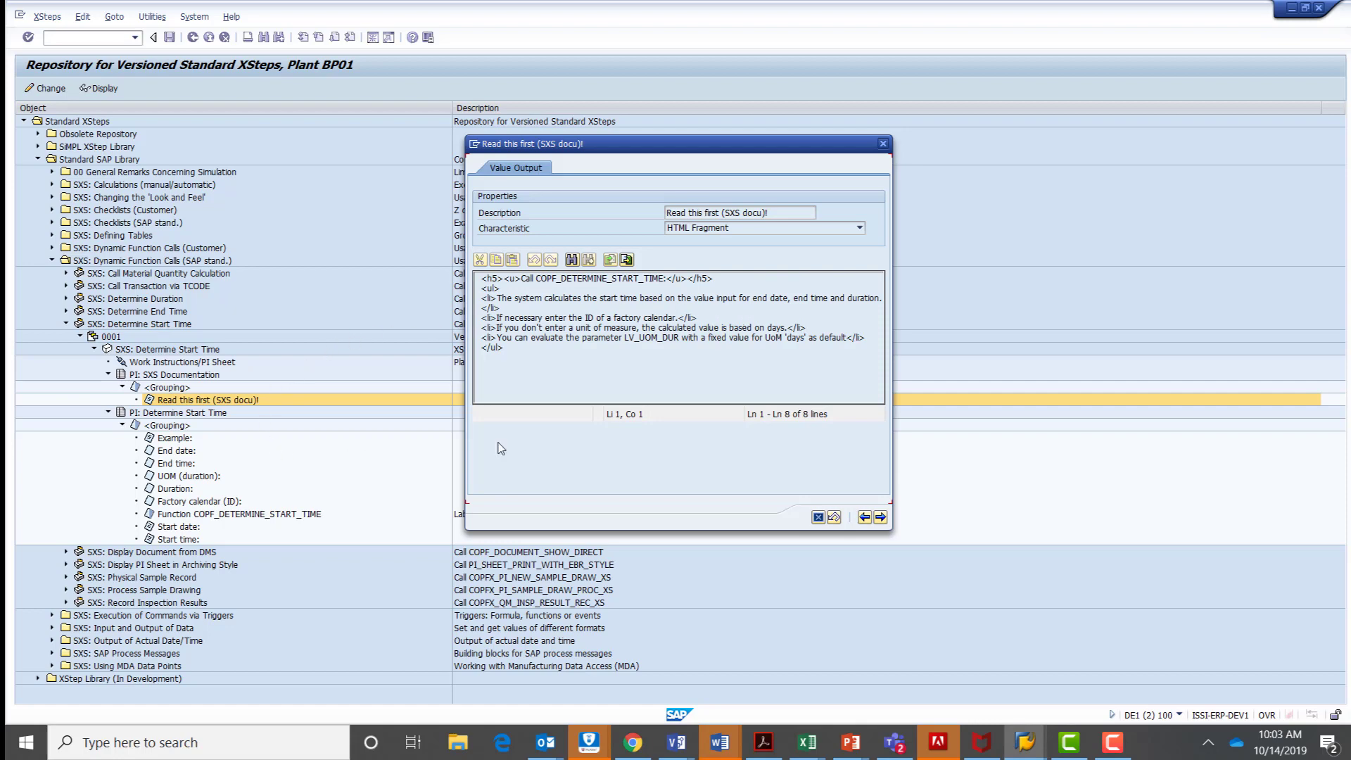
pyautogui.moveTo(550, 350); pyautogui.dragTo(485, 273)
pyautogui.click(576, 327)
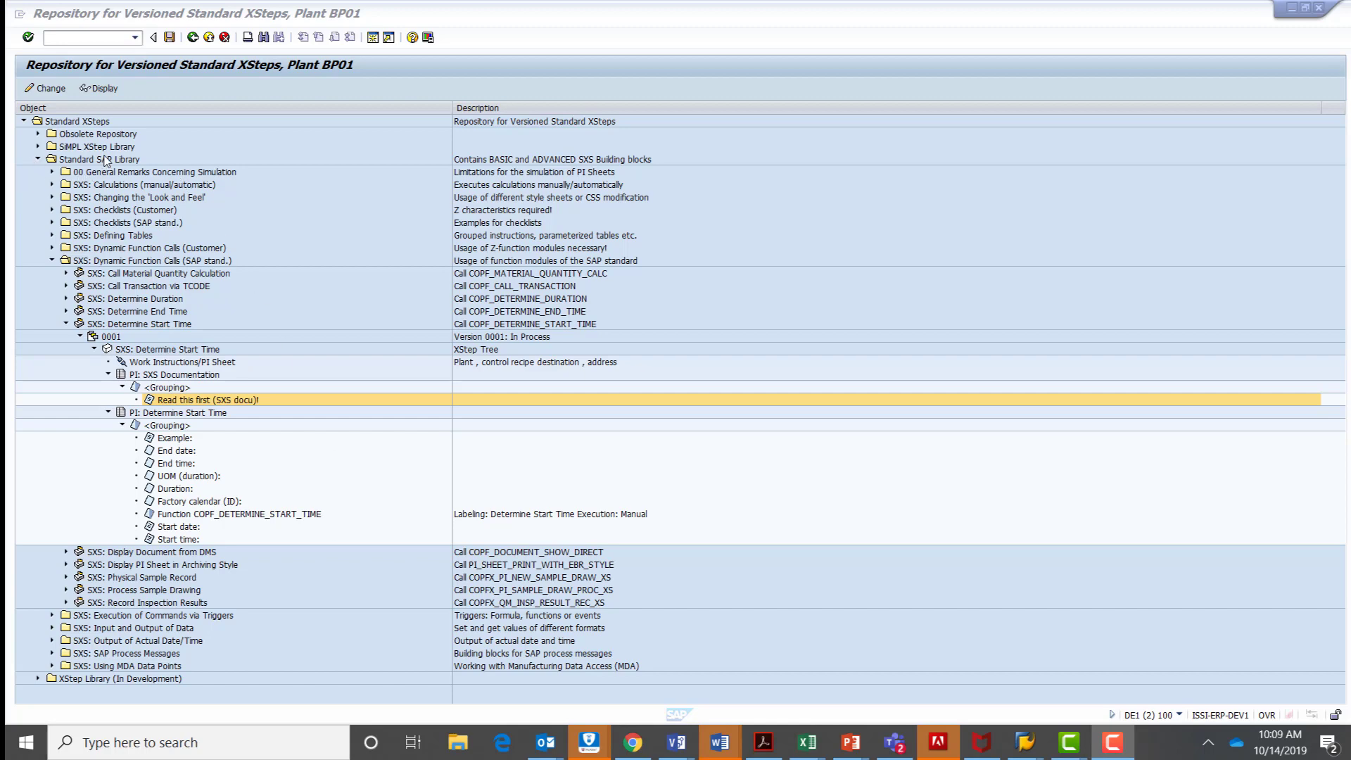
# Switch to the Change Master Recipe session, open recipe 1 of recipe group 50000013 and display its XSteps.
pyautogui.hotkey('alt', 'Tab')
pyautogui.hotkey('alt', 'Tab')
pyautogui.hotkey('alt', 'Tab')
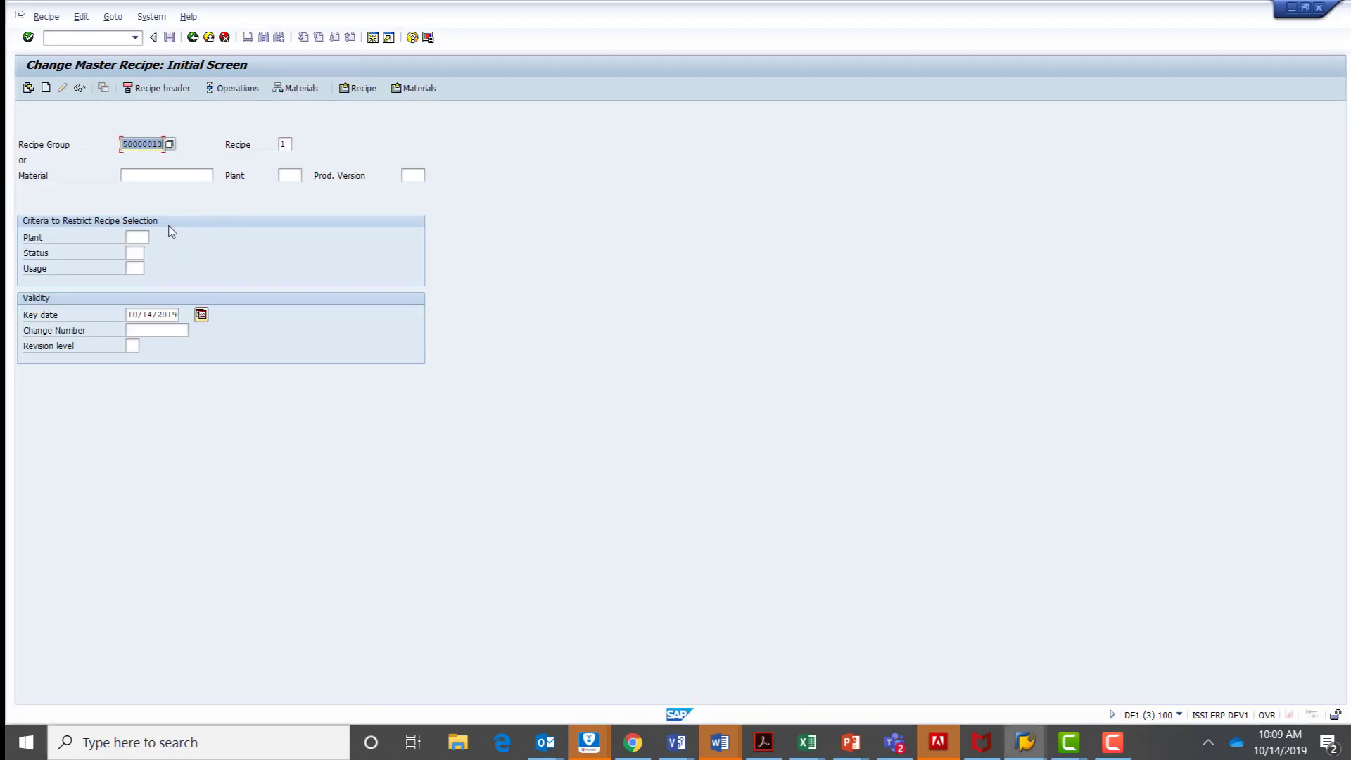
pyautogui.click(28, 38)
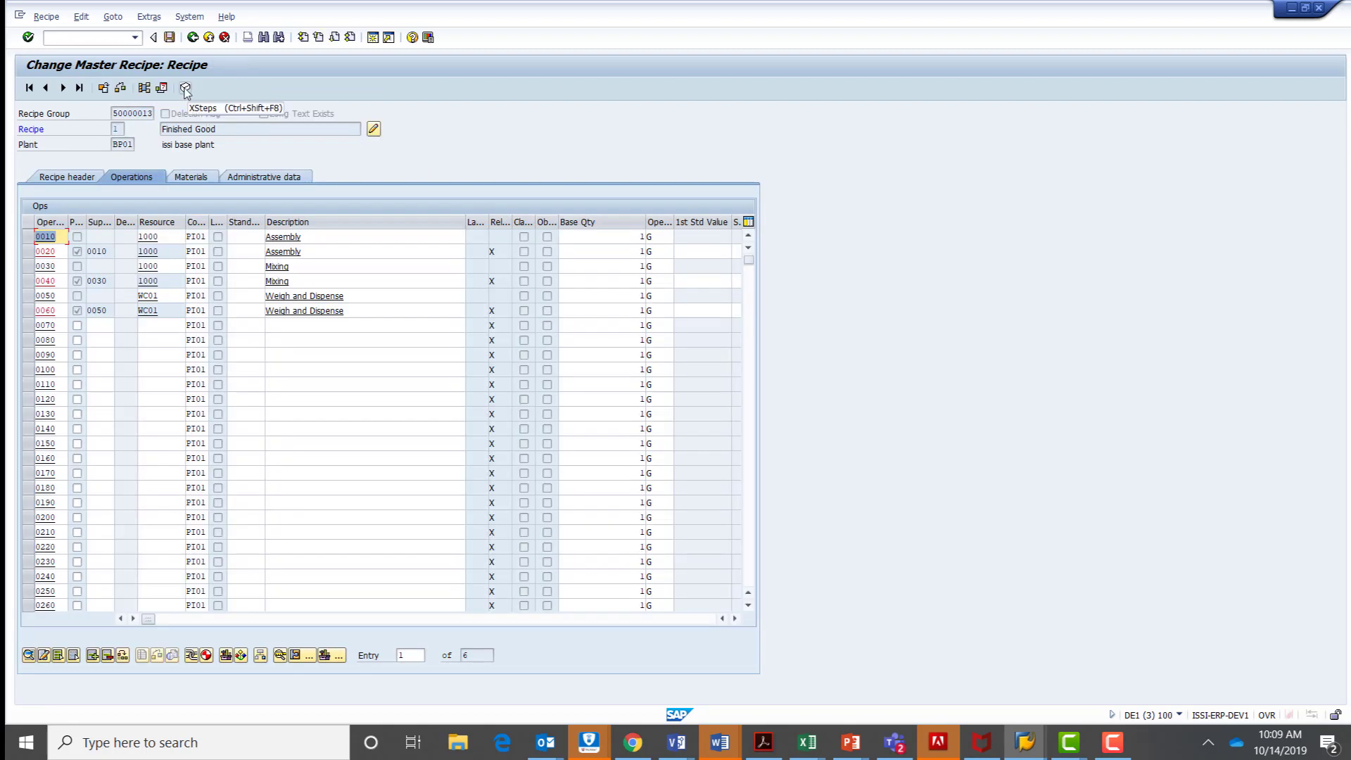
pyautogui.click(185, 89)
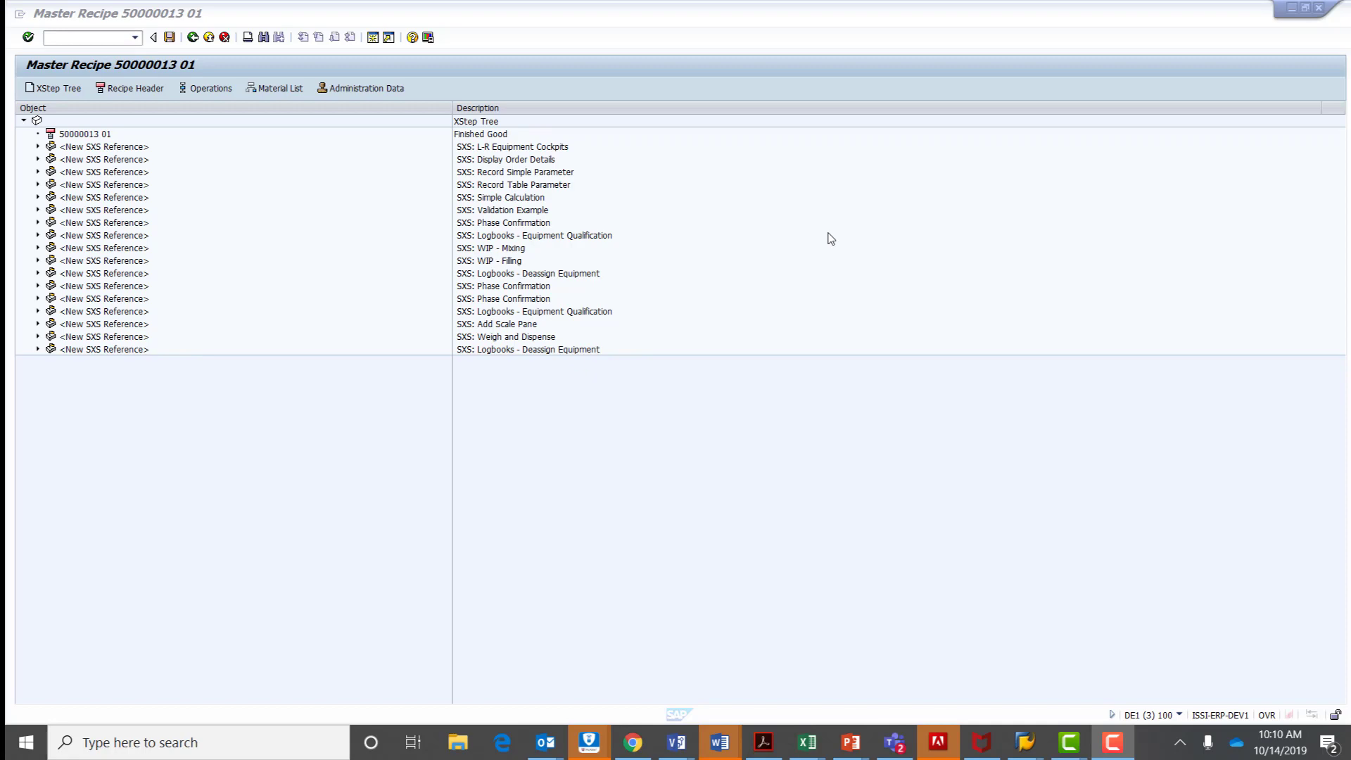
# Return to the Standard XSteps repository and reopen the "Read this first (SXS docu)!" element of Determine Start Time.
pyautogui.hotkey('alt', 'Tab')
pyautogui.press('Tab')
pyautogui.press('Tab')
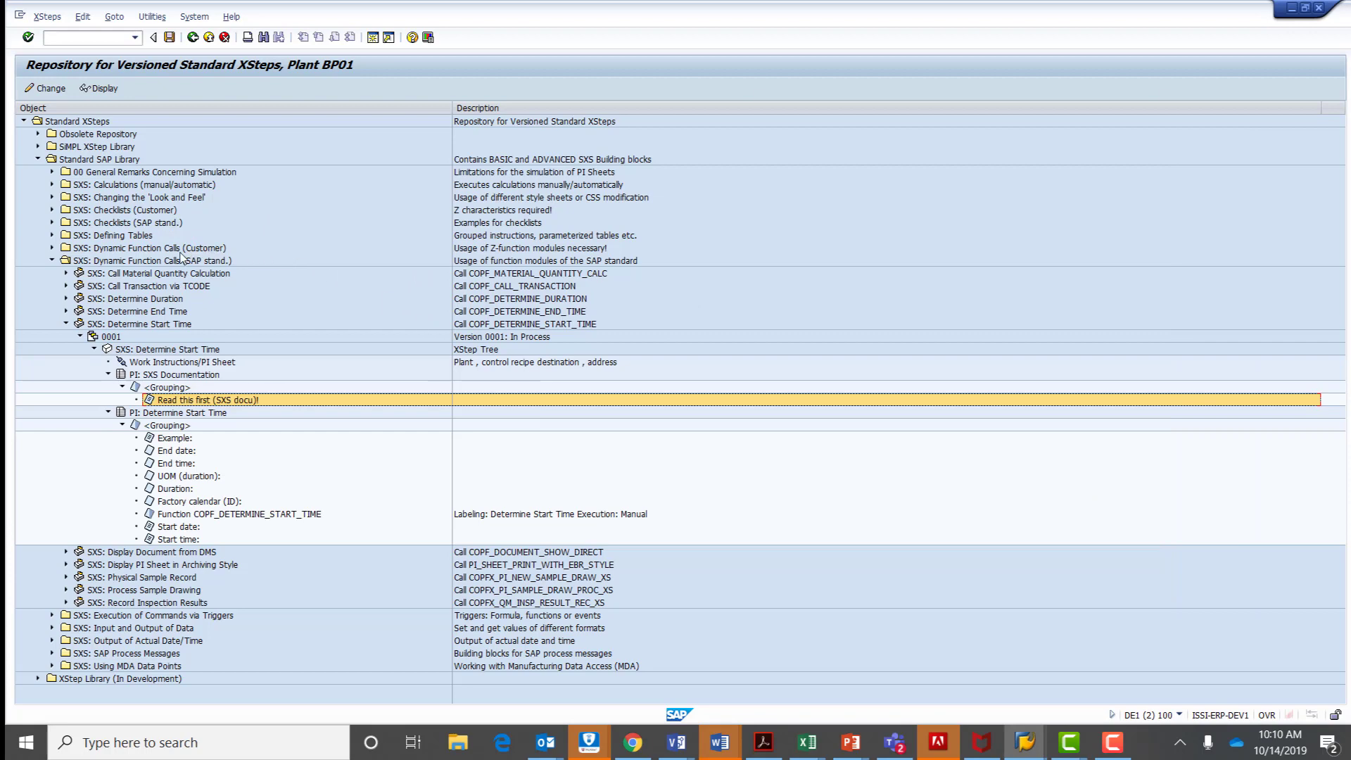
pyautogui.doubleClick(157, 401)
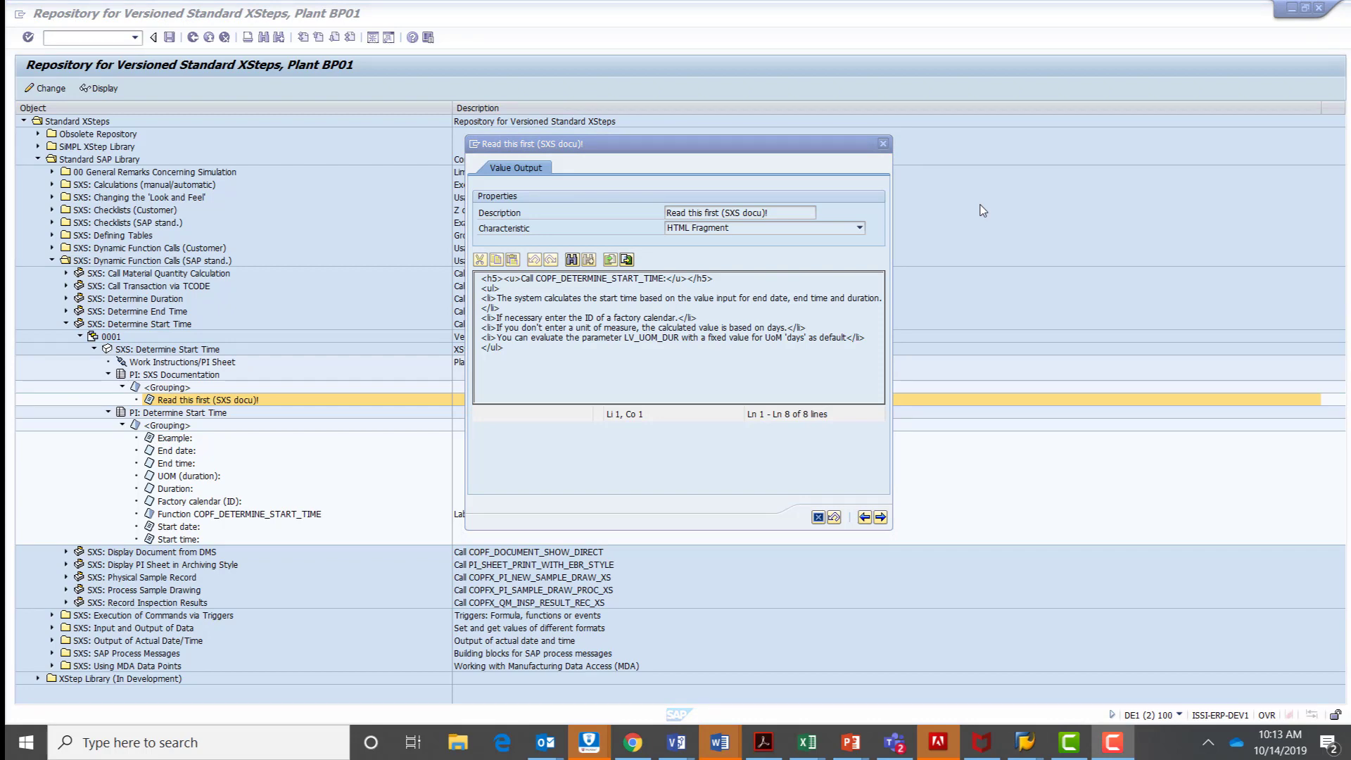
# Switch to the PowerPoint slide show with the SiMPL Front End Maintenance slide.
pyautogui.hotkey('alt', 'Tab')
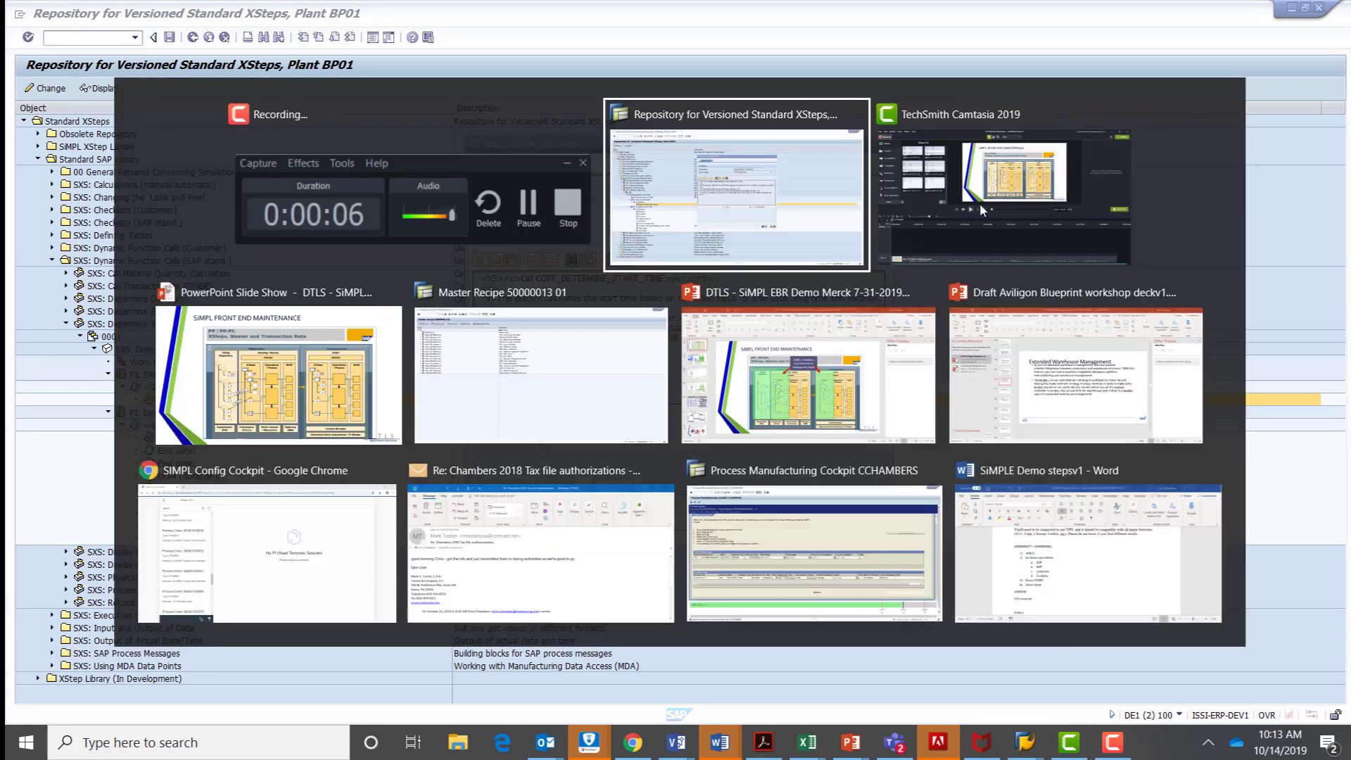
pyautogui.press('Tab')
pyautogui.press('Tab')
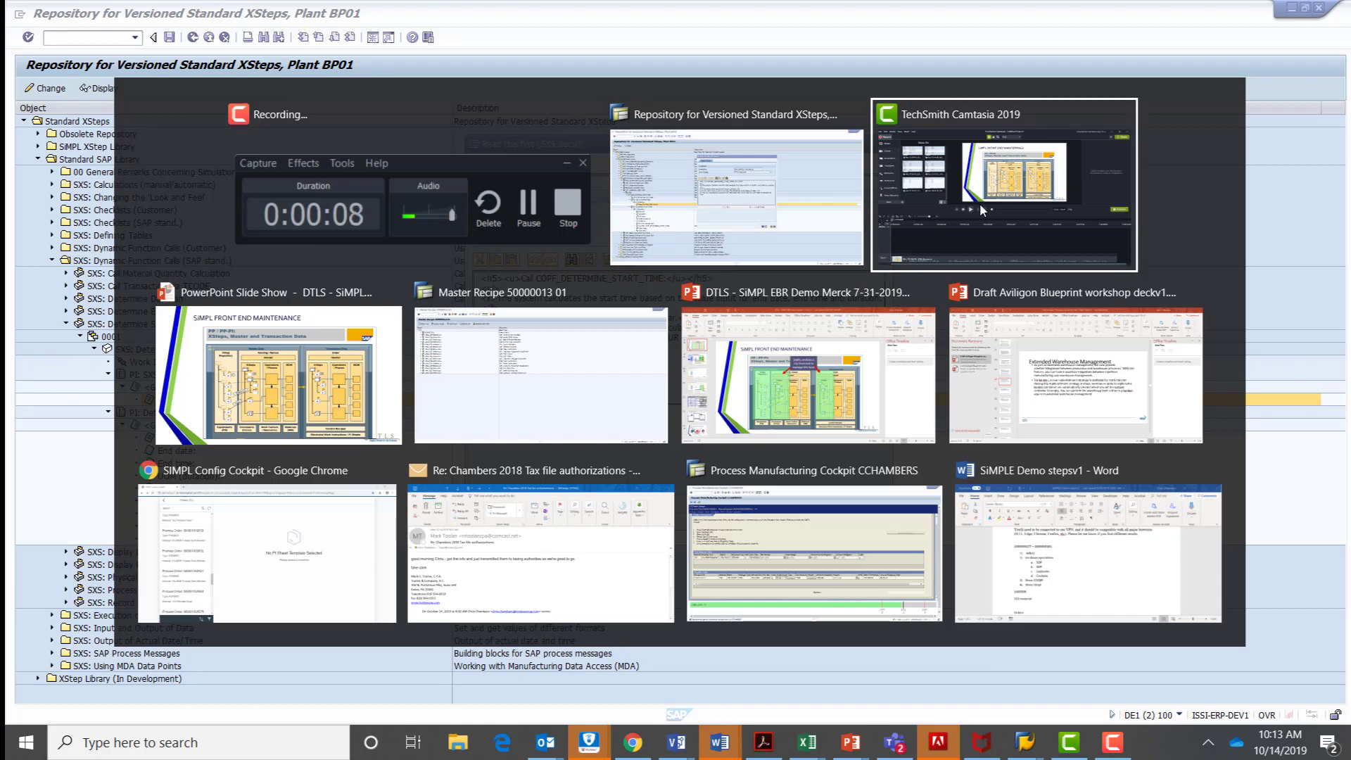
pyautogui.click(707, 201)
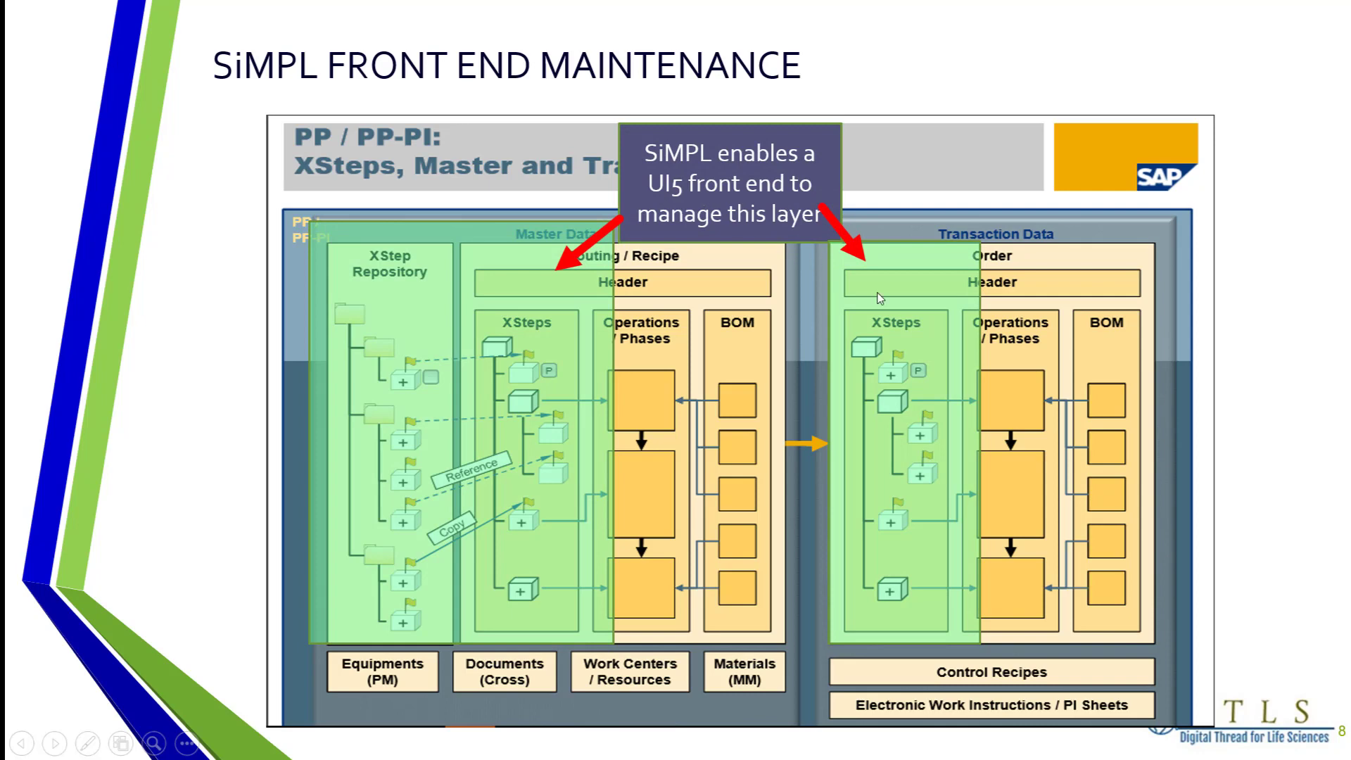
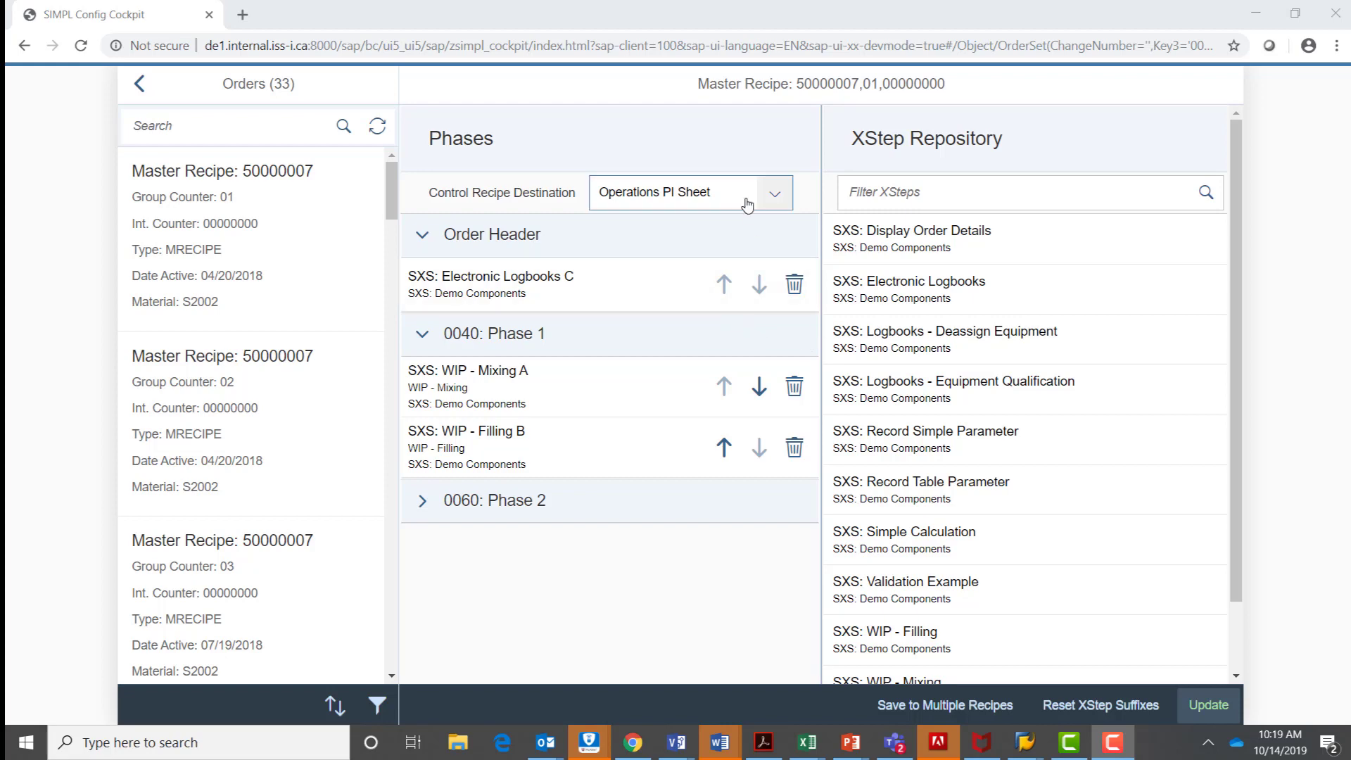
# View the recipe's phases for the Mixing PI Sheet and Filling PI Sheet destinations, and return to the Operations PI Sheet.
pyautogui.click(774, 200)
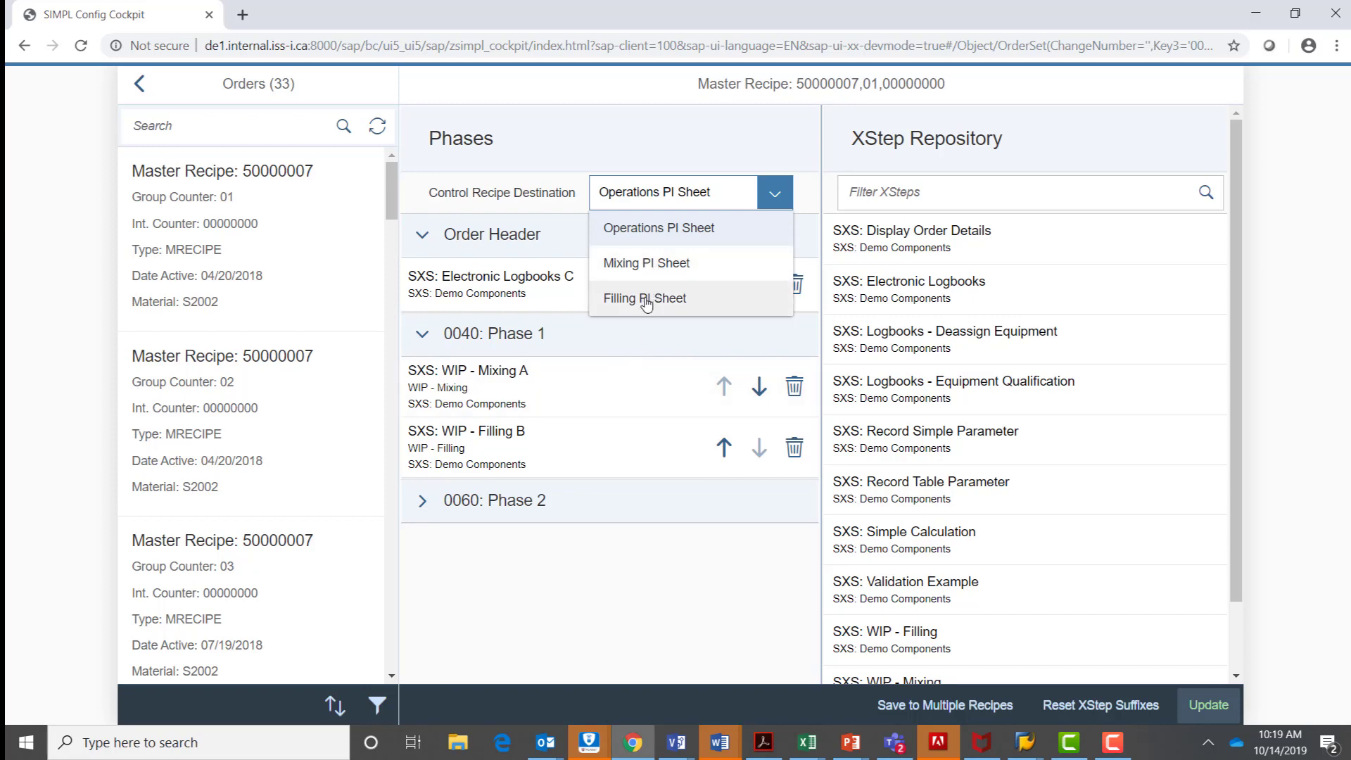
pyautogui.click(654, 264)
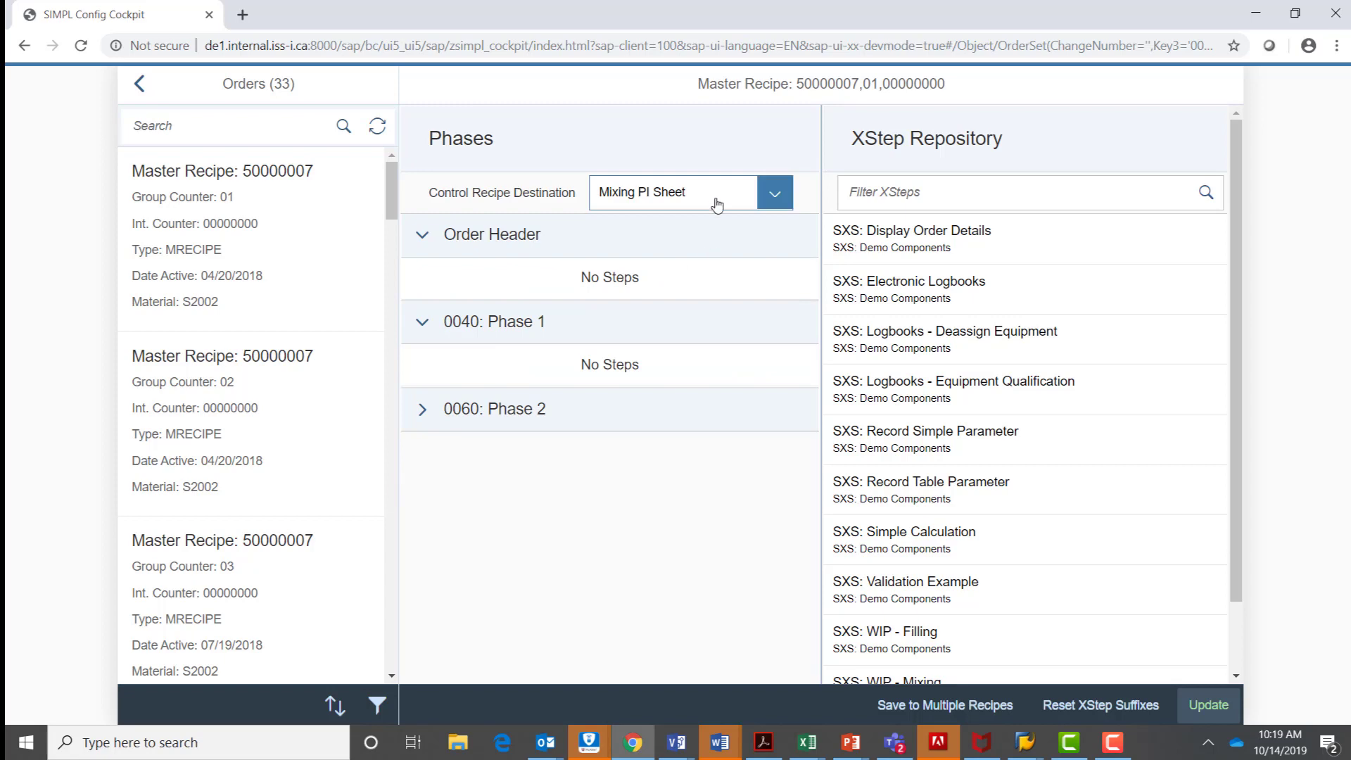
pyautogui.click(757, 203)
pyautogui.click(704, 310)
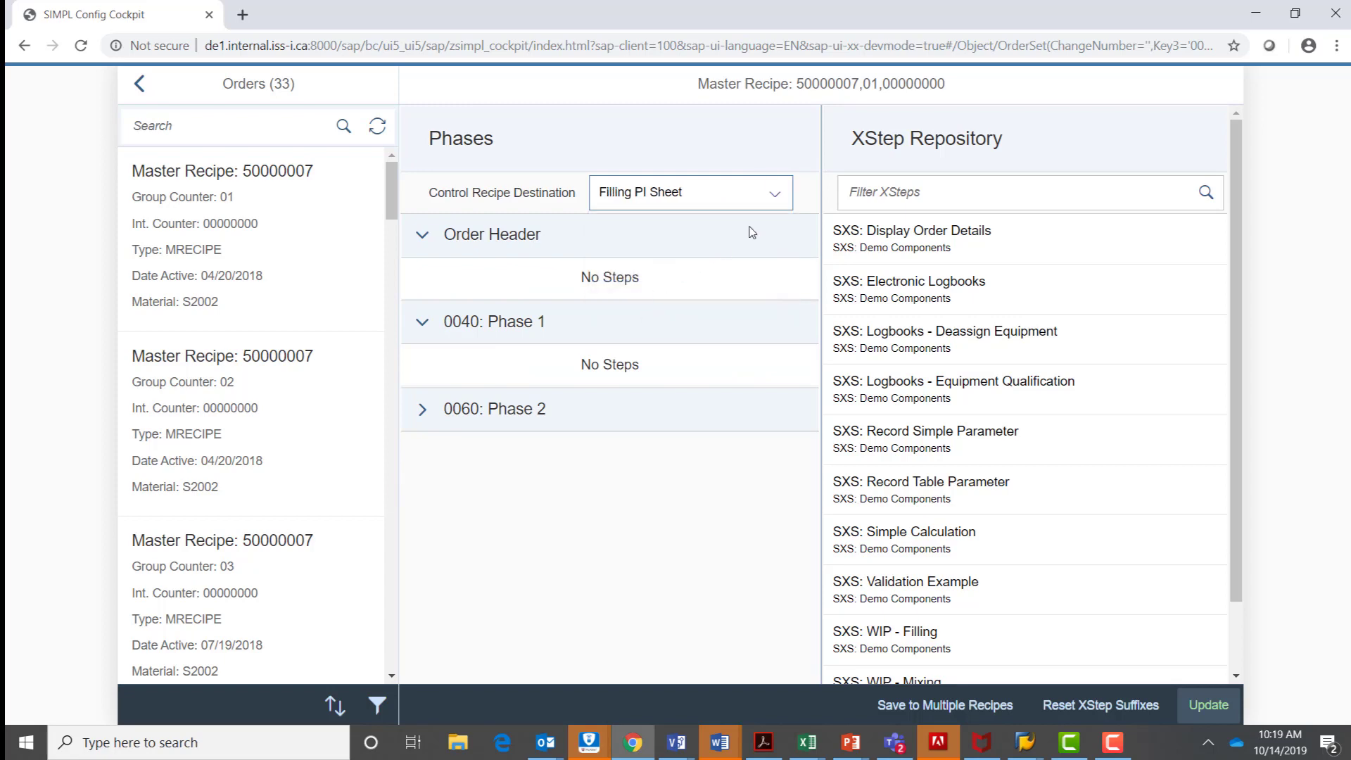
pyautogui.click(775, 193)
pyautogui.click(700, 226)
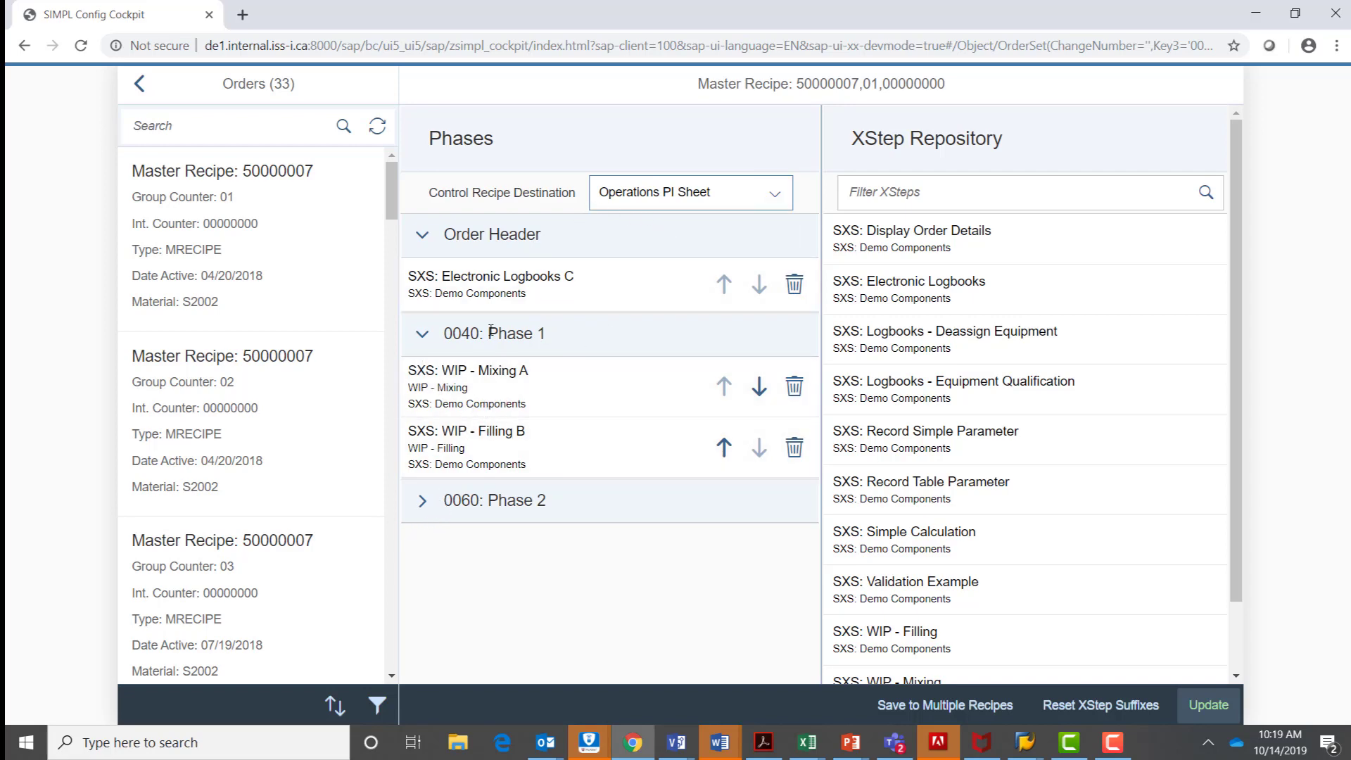
# Expand Phase 2, add SXS: Electronic Logbooks to it and place it directly before SXS: Logbooks - Deassign Equipment.
pyautogui.click(423, 501)
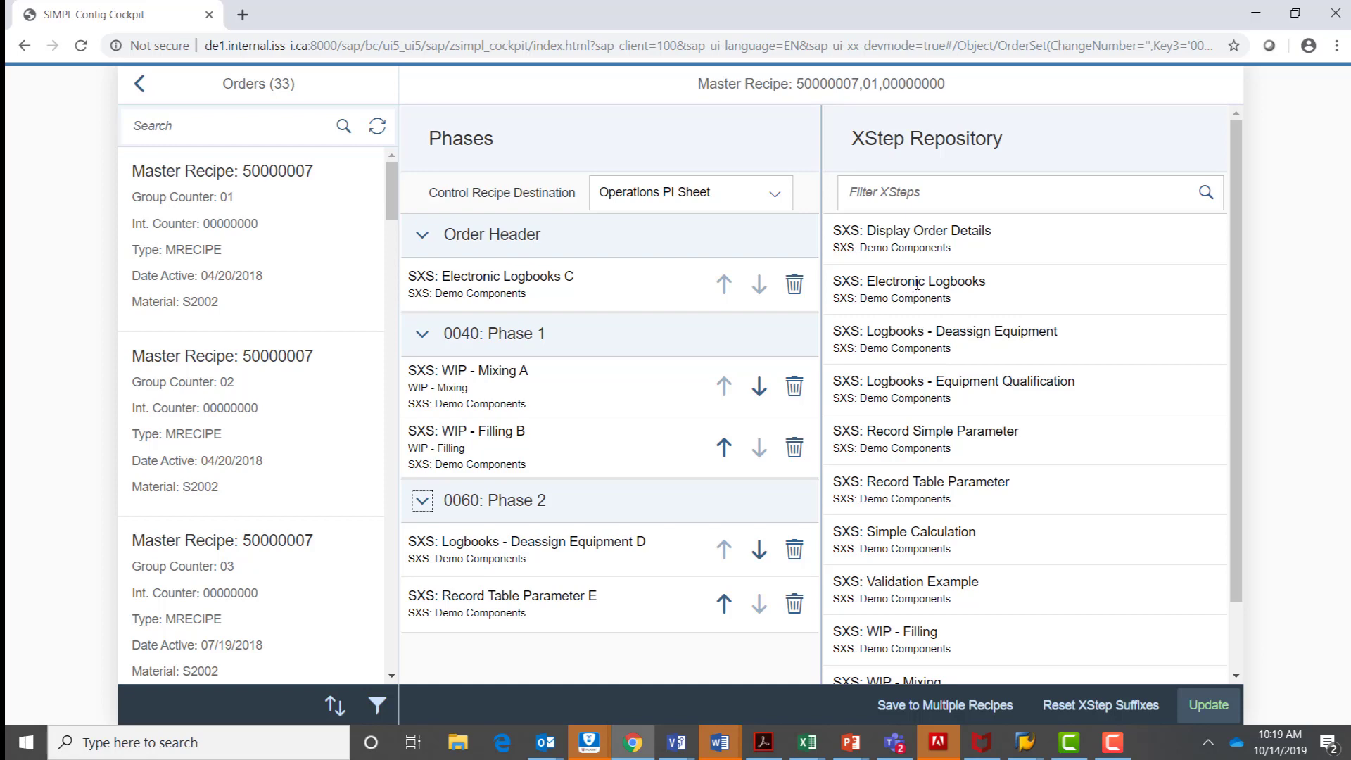
pyautogui.moveTo(903, 281); pyautogui.dragTo(481, 554)
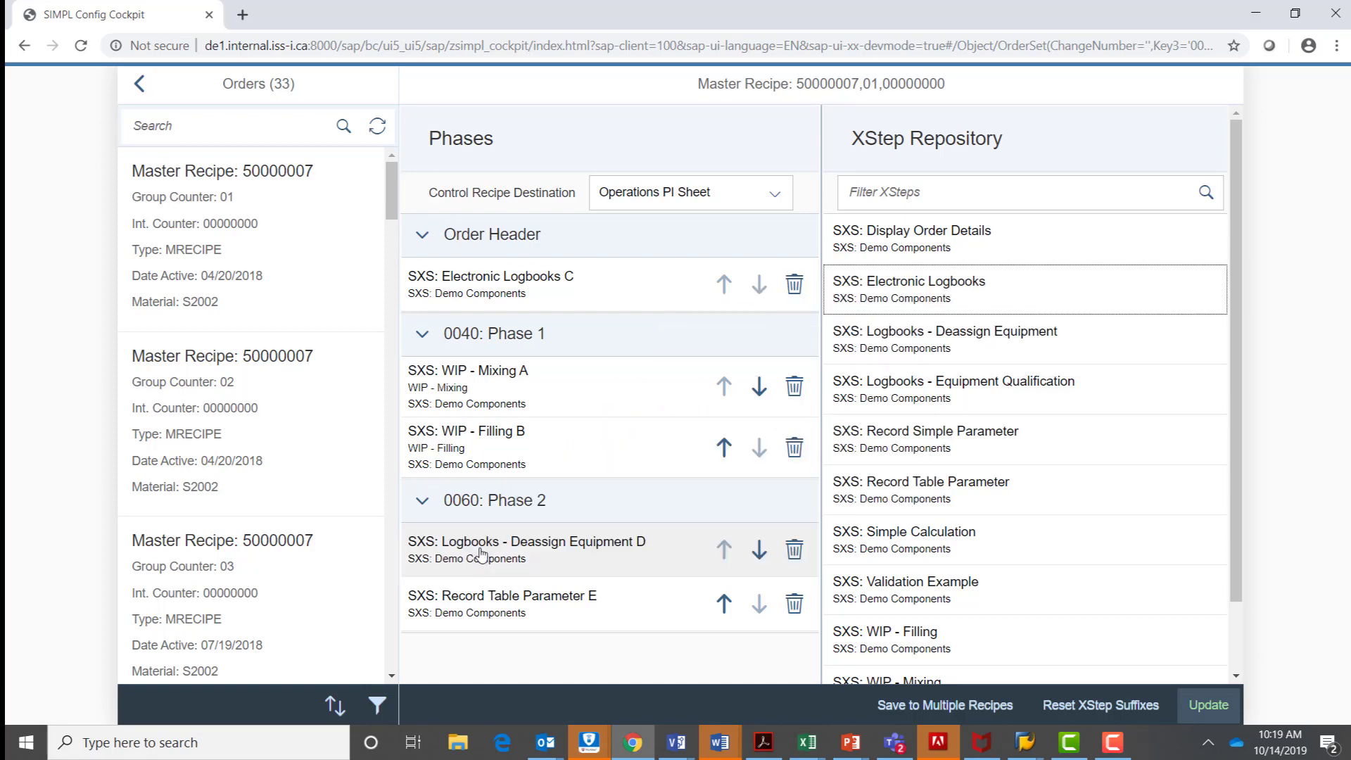
pyautogui.click(711, 611)
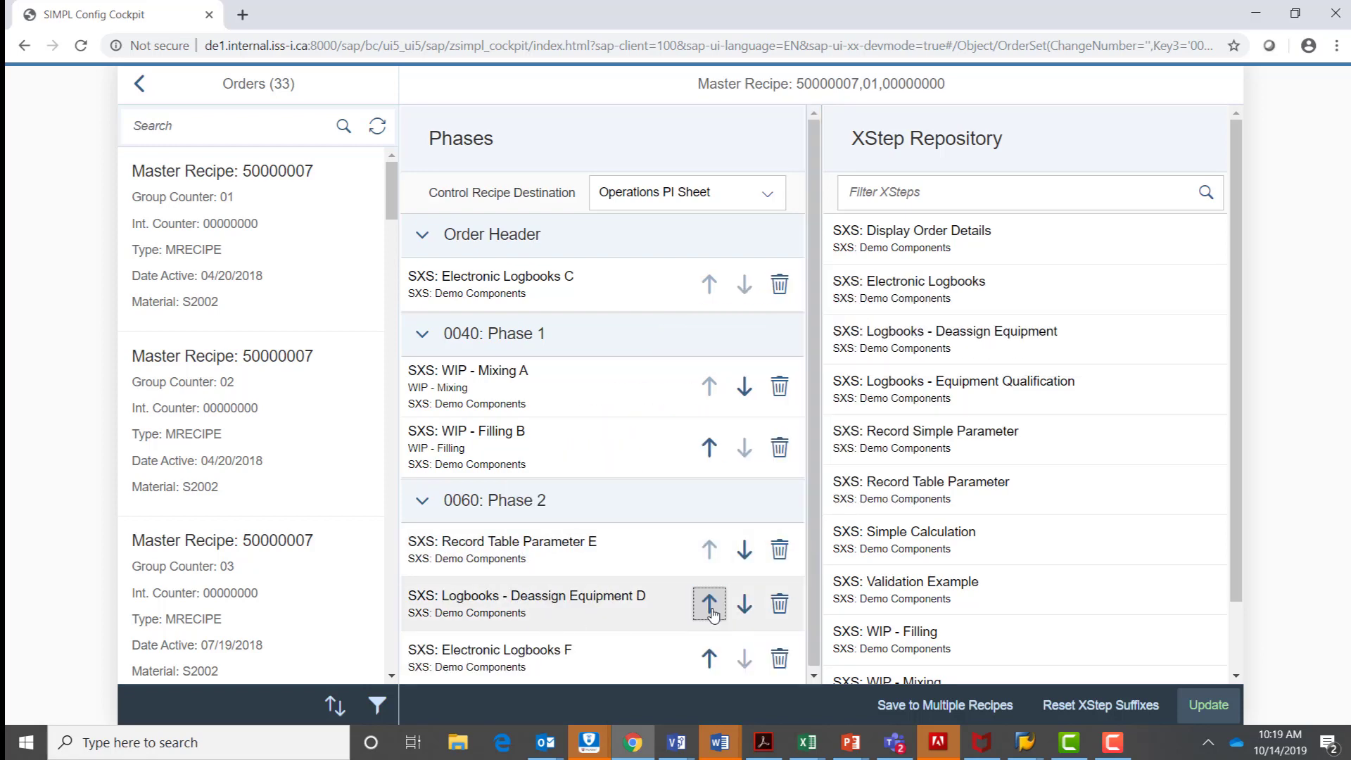
pyautogui.click(744, 604)
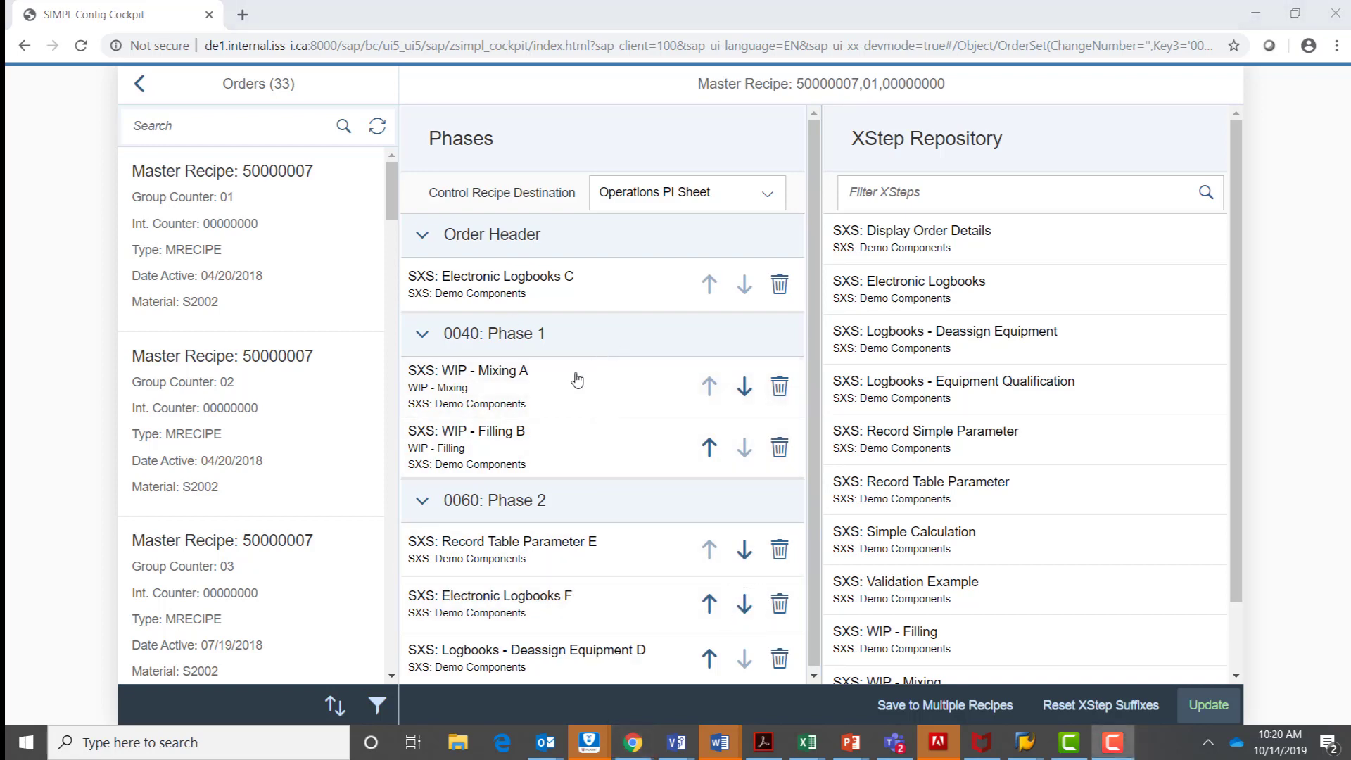
# Open the configuration of SXS: WIP - Mixing A in Phase 1 and review its parameter values.
pyautogui.click(522, 380)
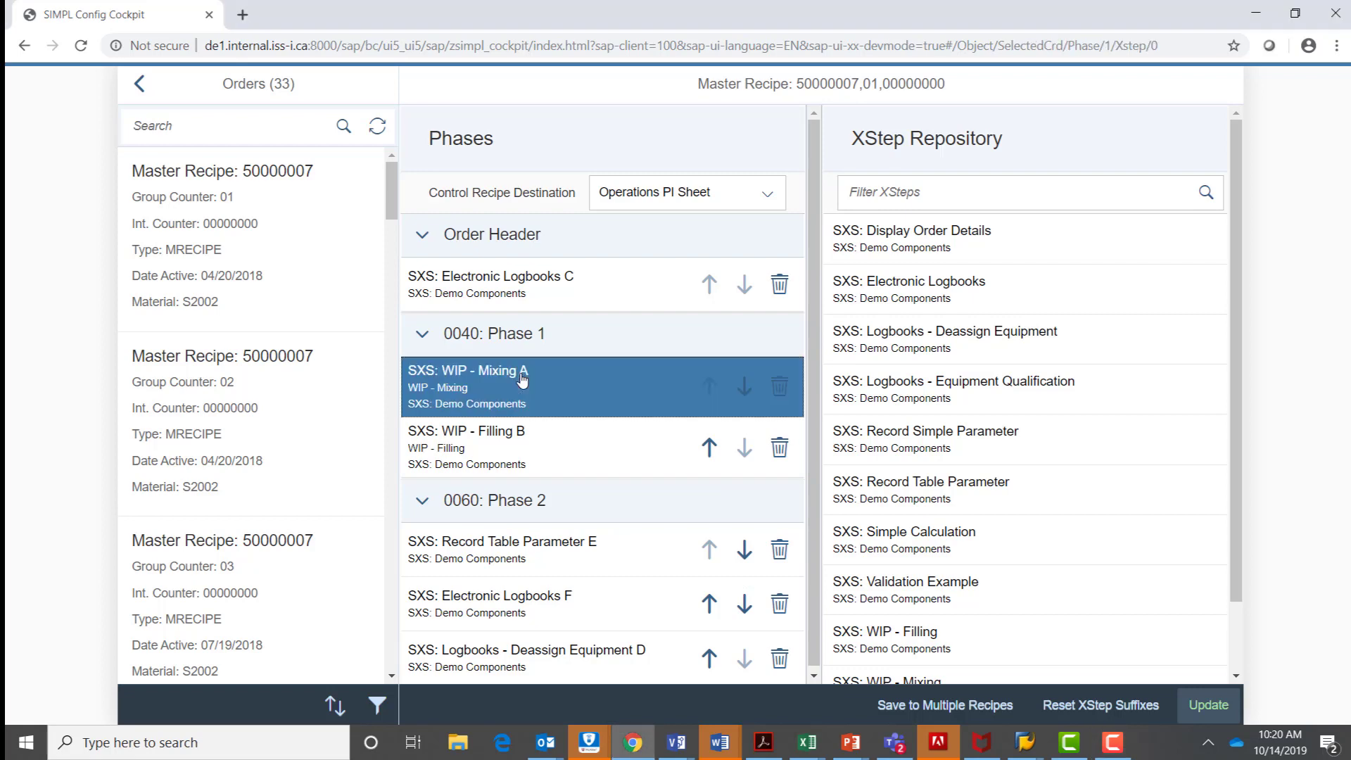
pyautogui.scroll(-2, 903, 436)
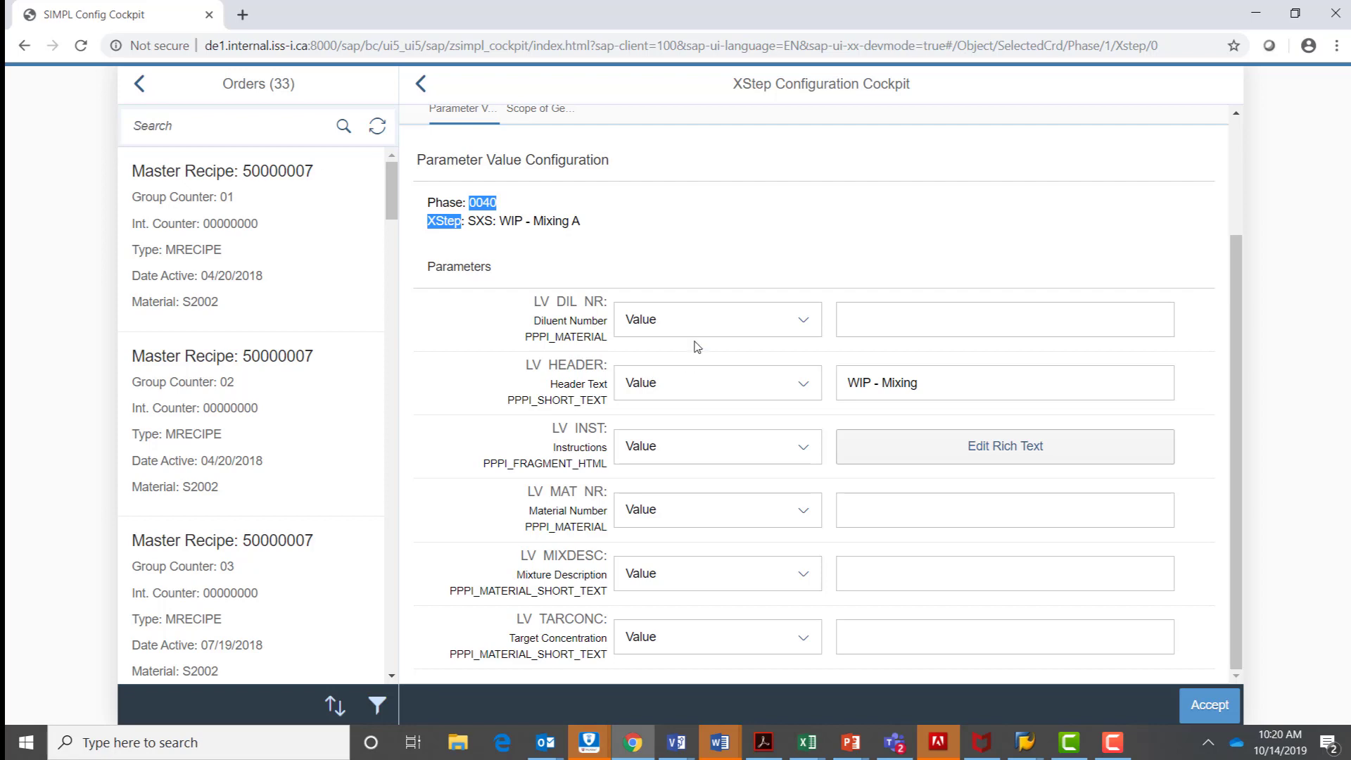
pyautogui.scroll(3, 697, 335)
pyautogui.scroll(-3, 703, 338)
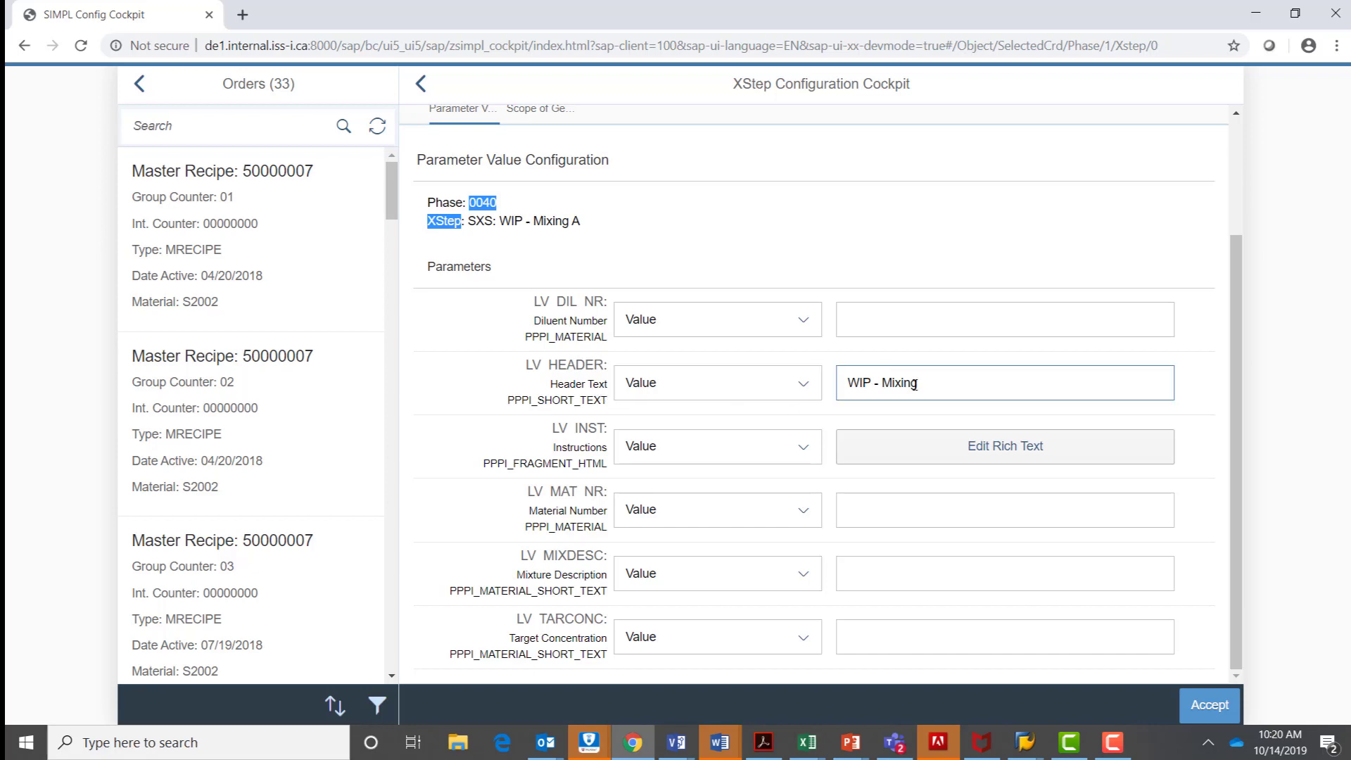
# Format "The required quantity" in the Instructions rich text as italic, 14 pt and red, and confirm the text.
pyautogui.click(1005, 461)
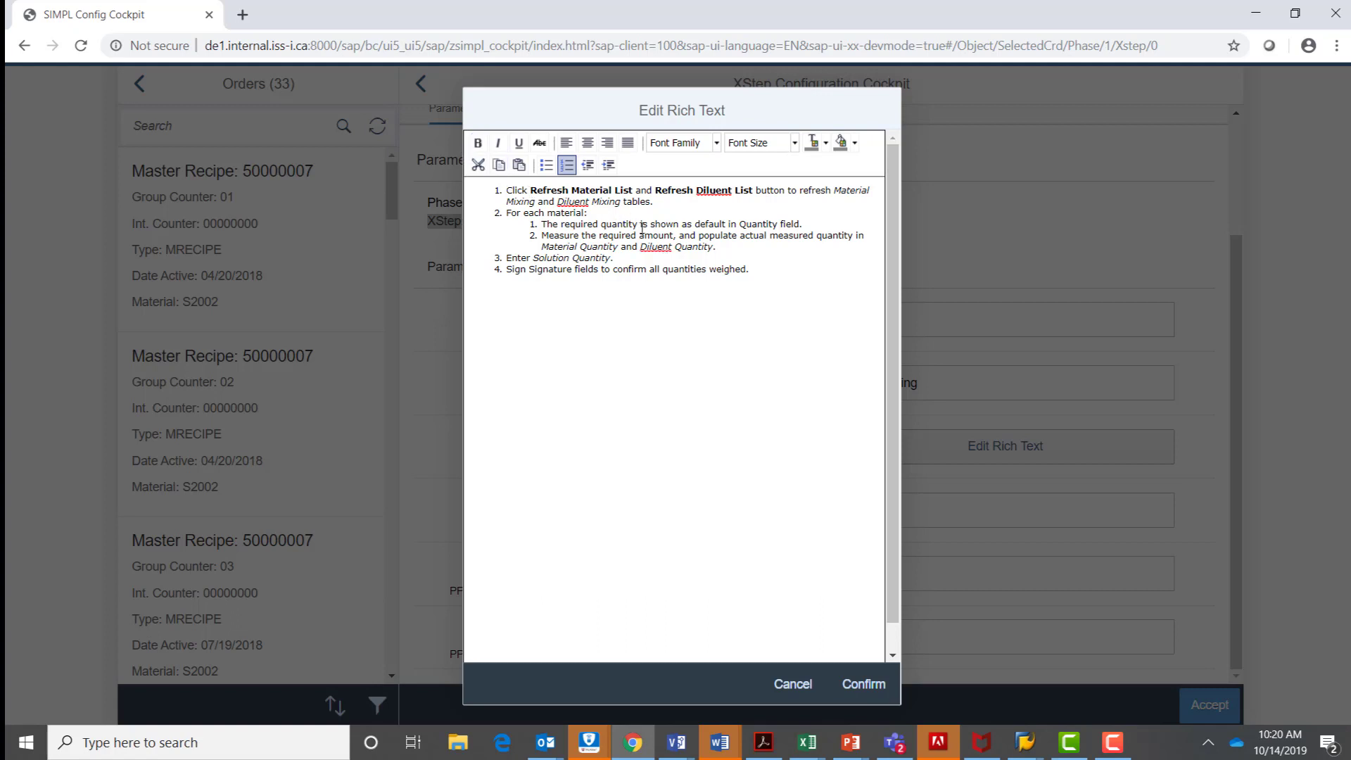
pyautogui.moveTo(638, 225); pyautogui.dragTo(541, 224)
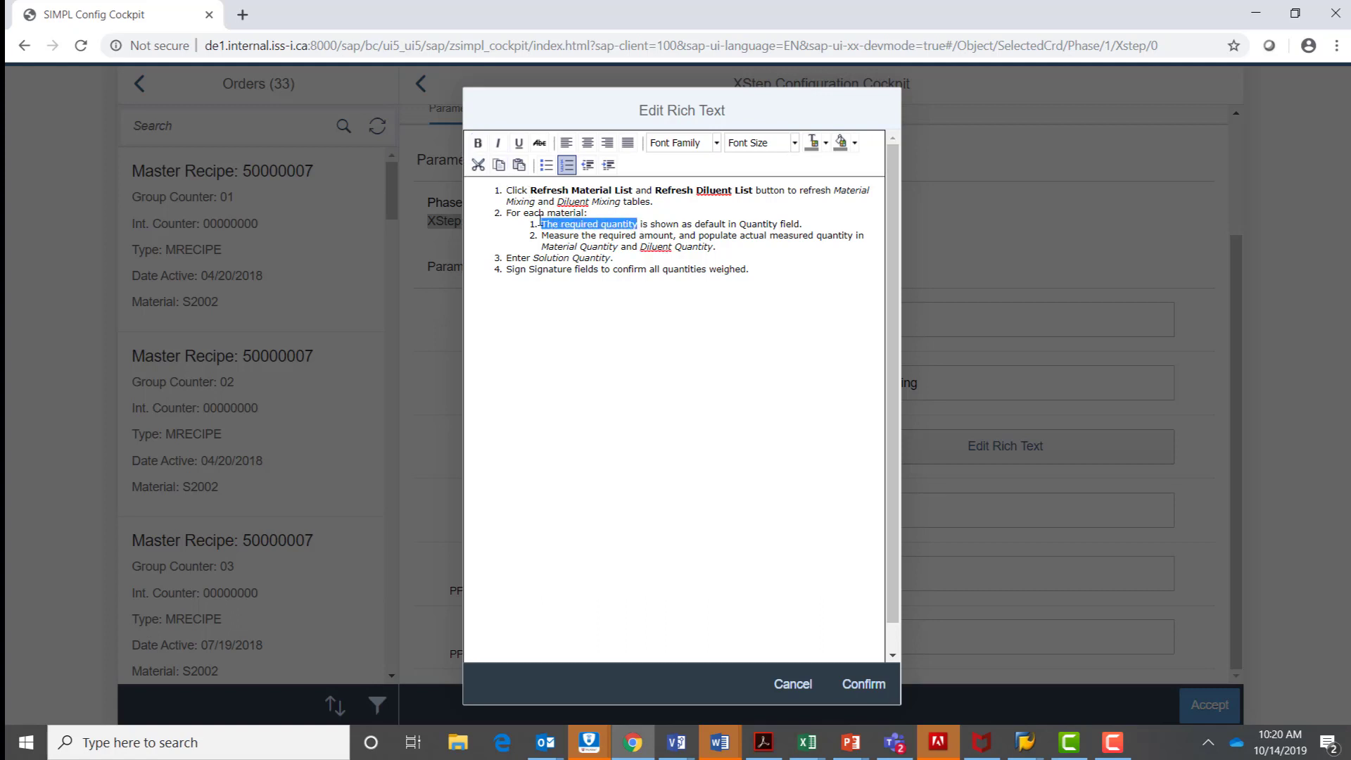
pyautogui.click(499, 143)
pyautogui.click(796, 145)
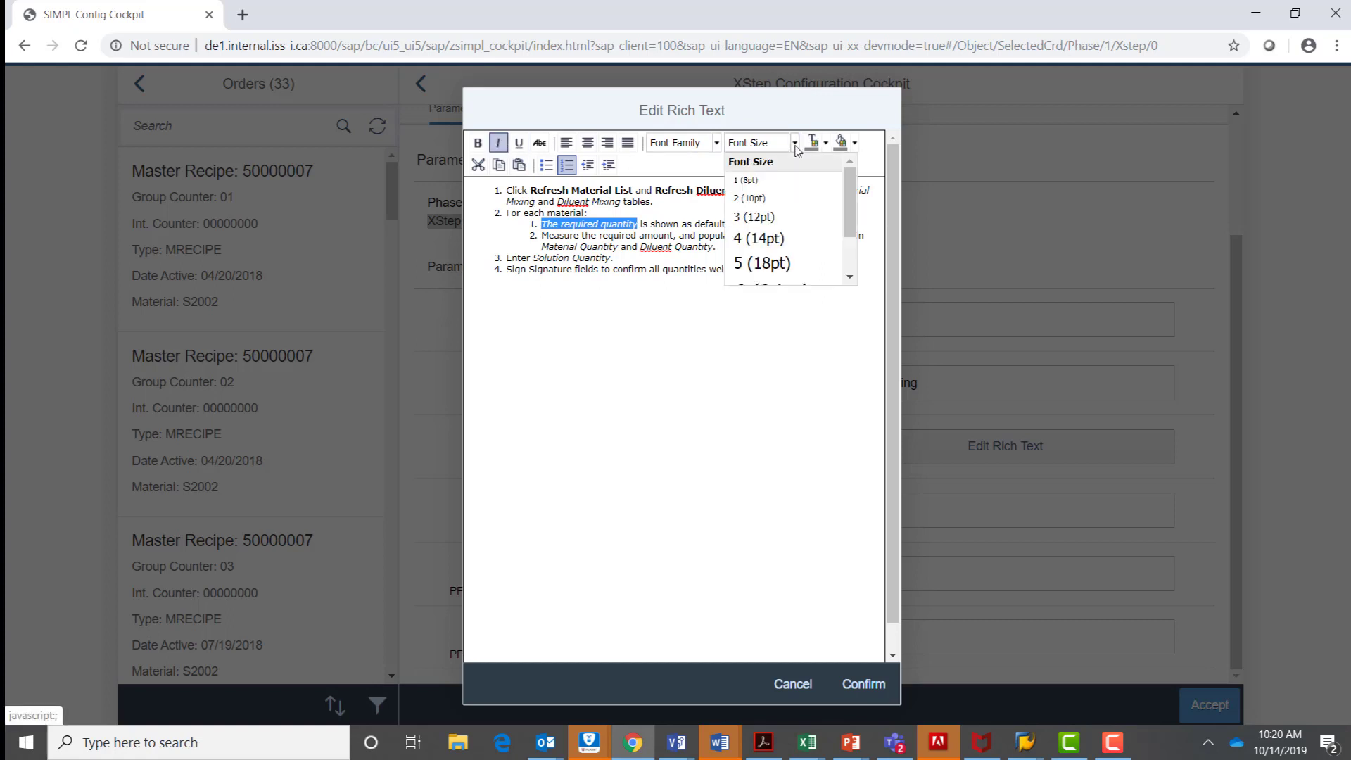
pyautogui.click(796, 241)
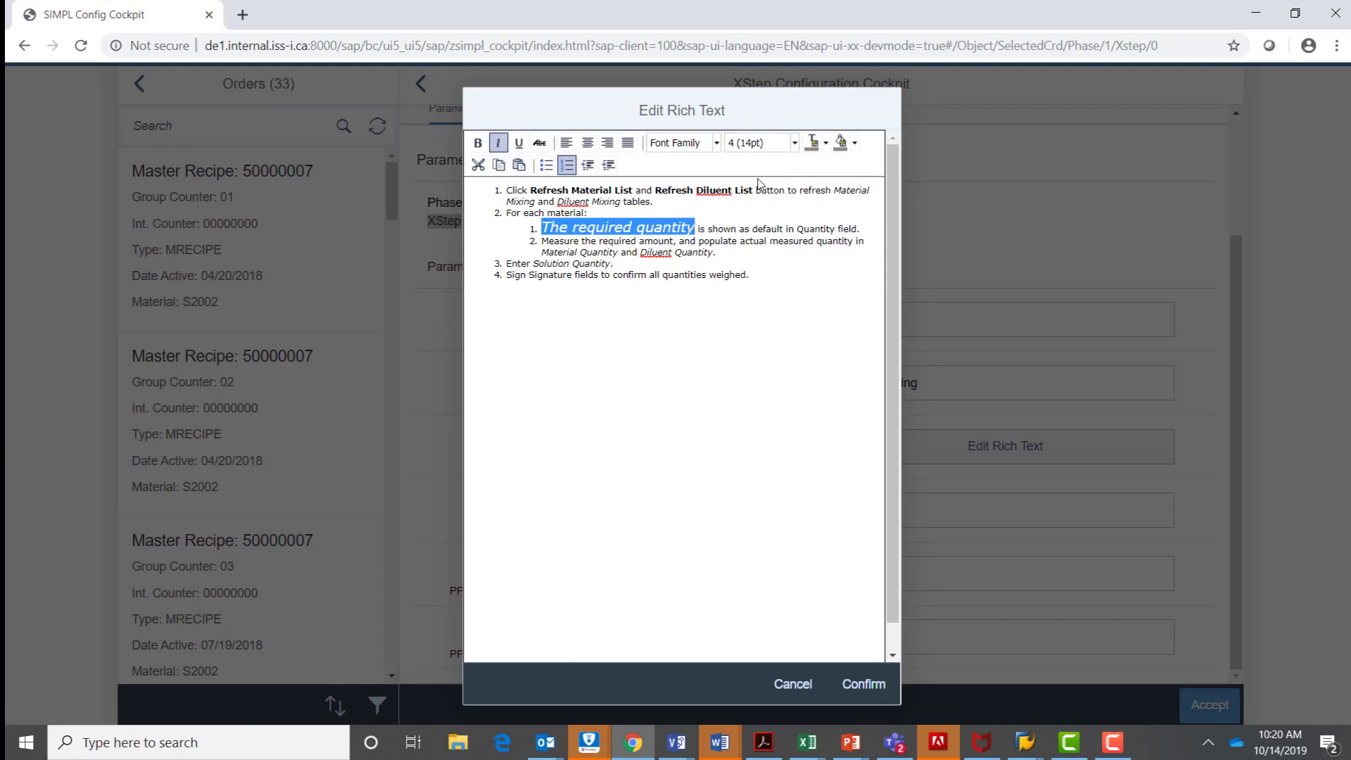
pyautogui.click(827, 144)
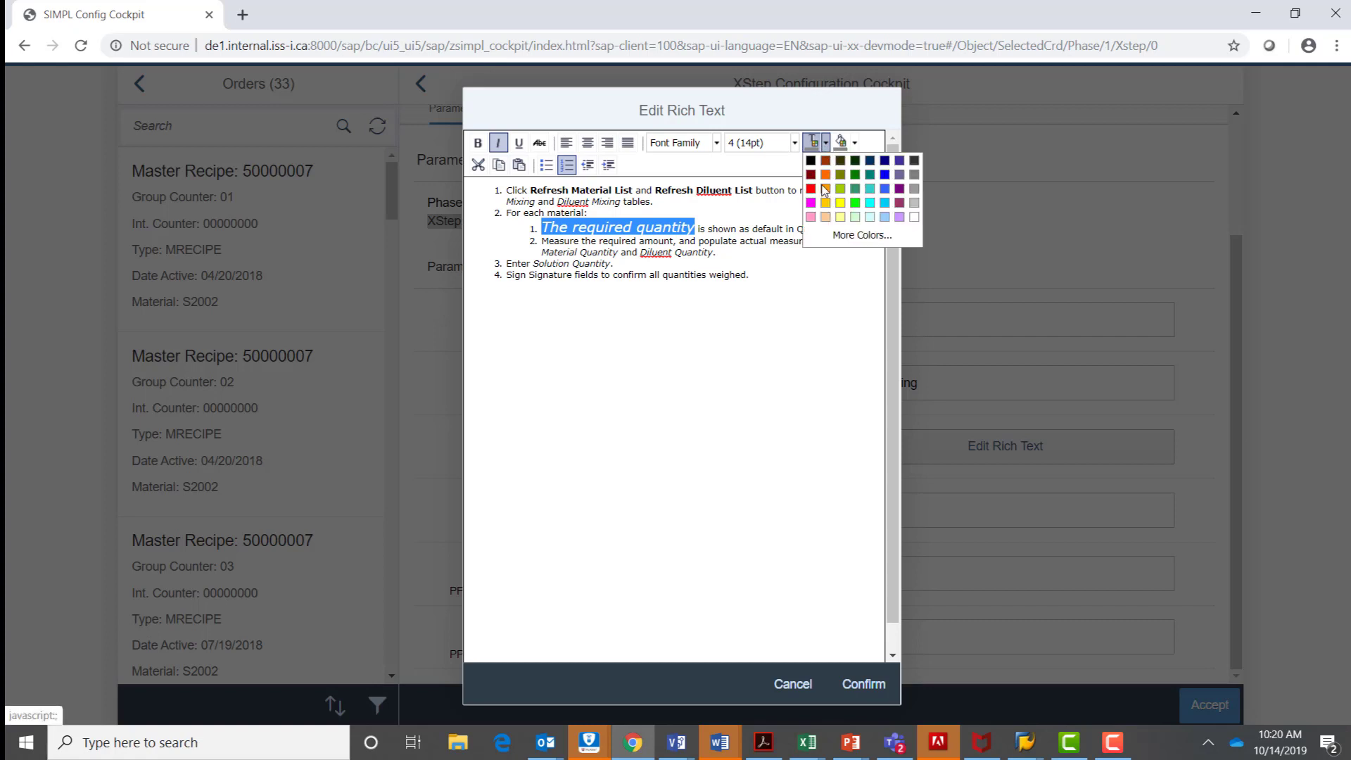
pyautogui.click(811, 189)
pyautogui.click(756, 320)
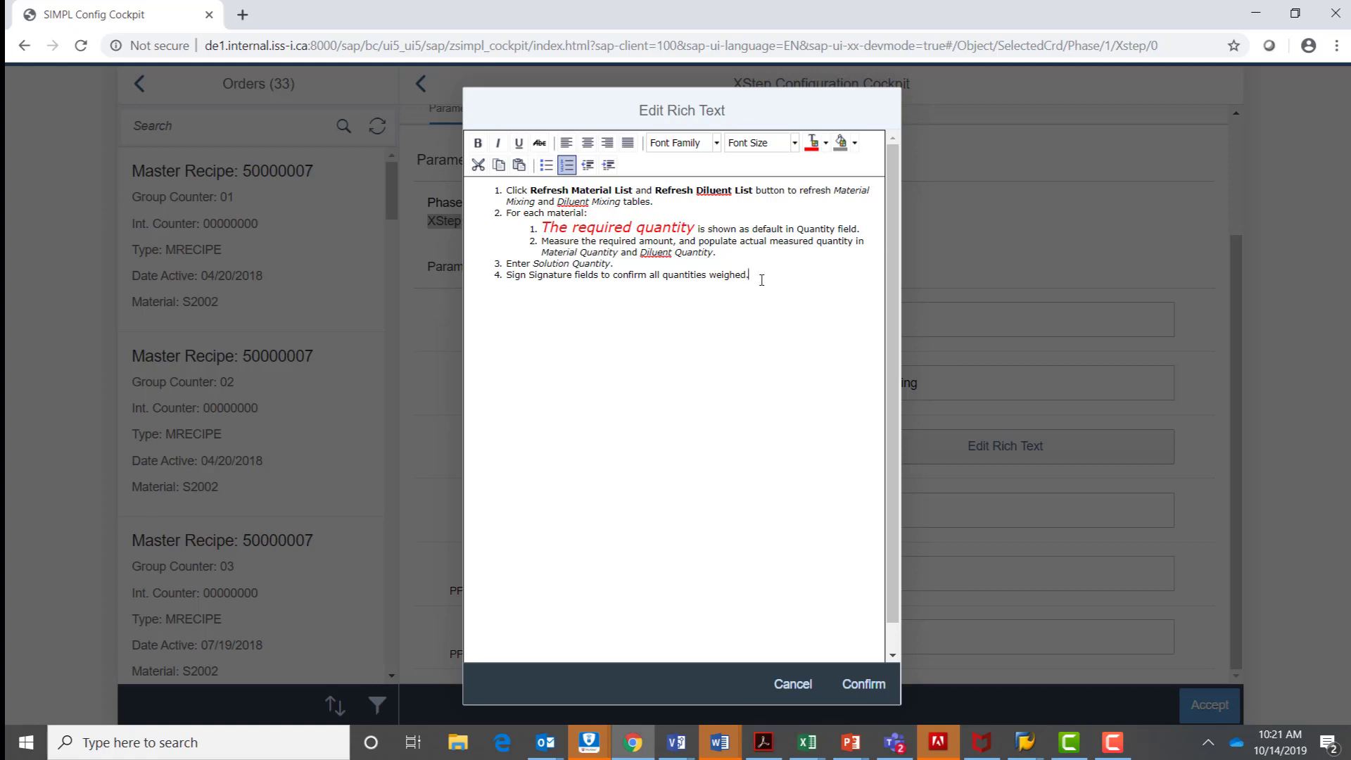
pyautogui.moveTo(751, 275); pyautogui.dragTo(507, 184)
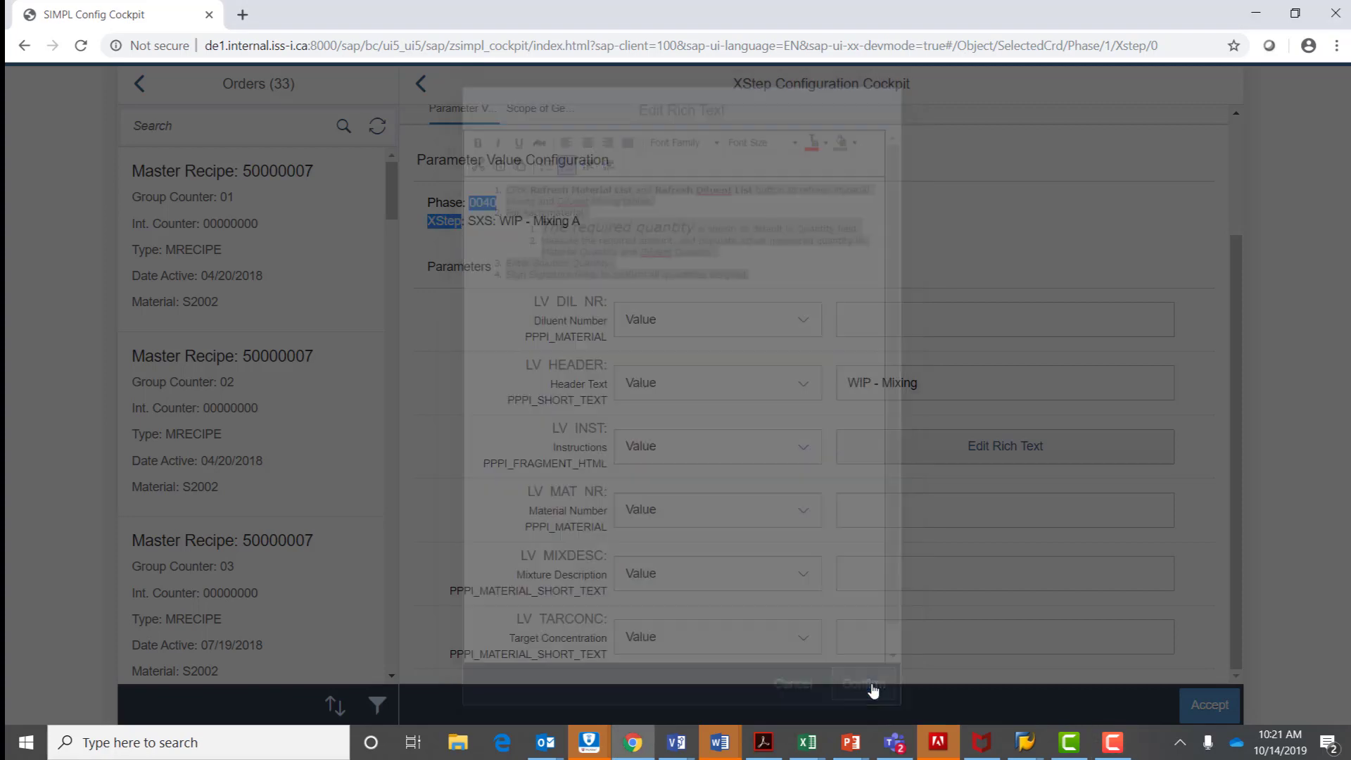
pyautogui.click(873, 688)
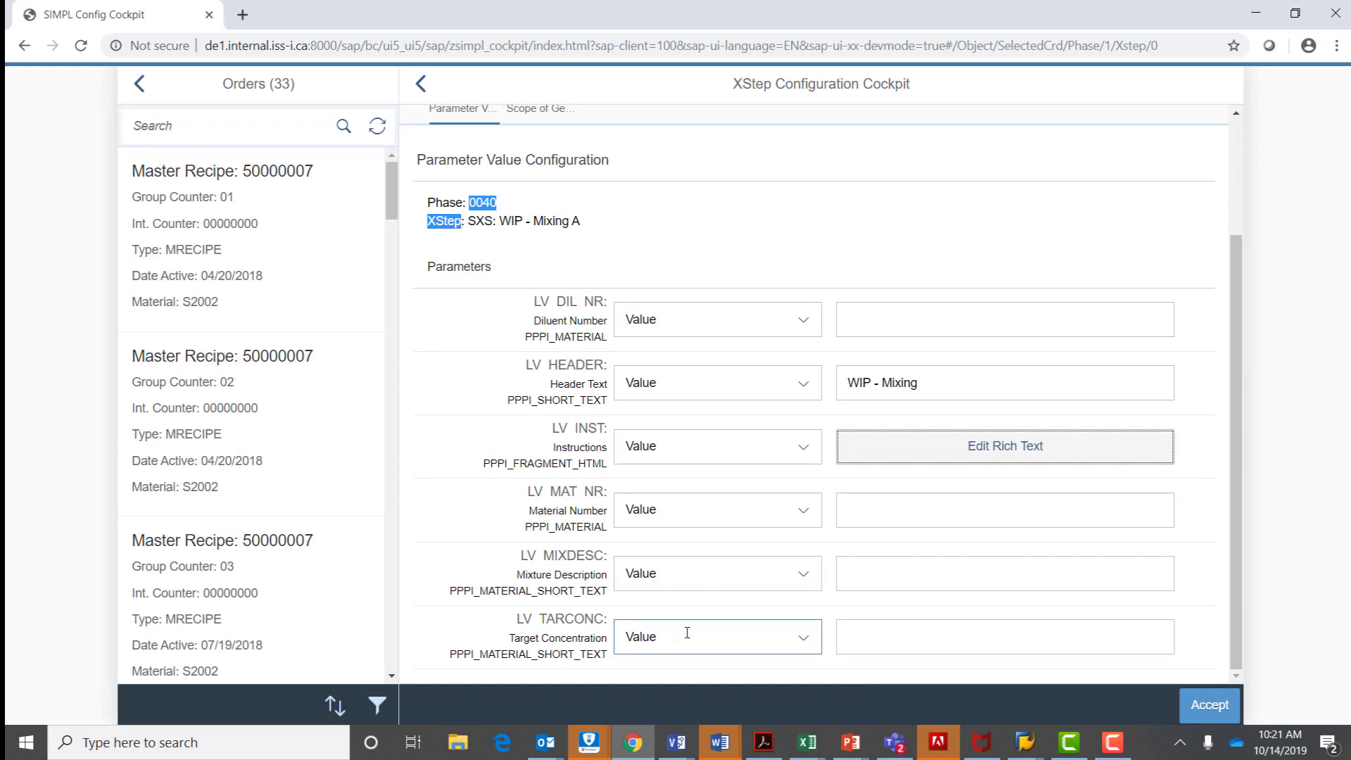
# Enter REWORKONLY as generation condition in the XStep's scope of generation, accept it and update the master recipe.
pyautogui.click(879, 636)
pyautogui.scroll(3, 821, 546)
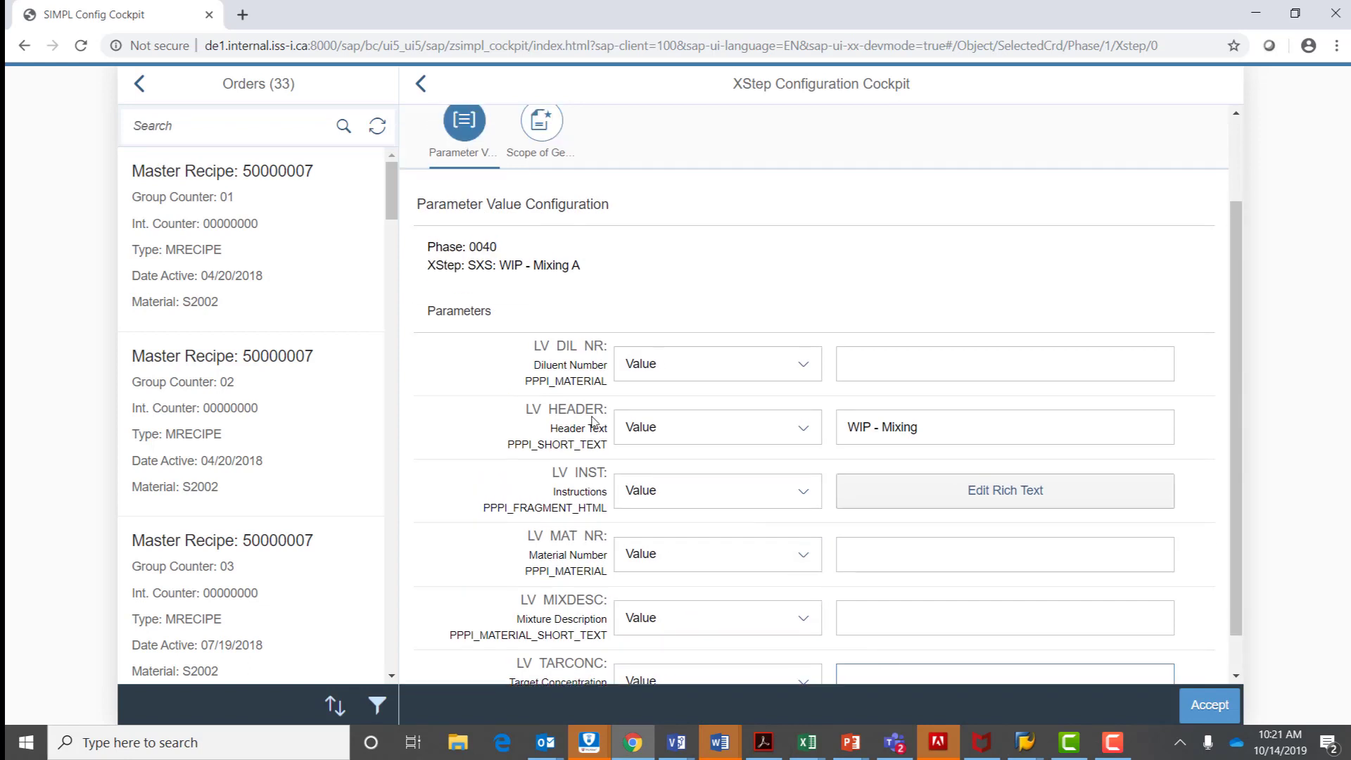
pyautogui.click(553, 250)
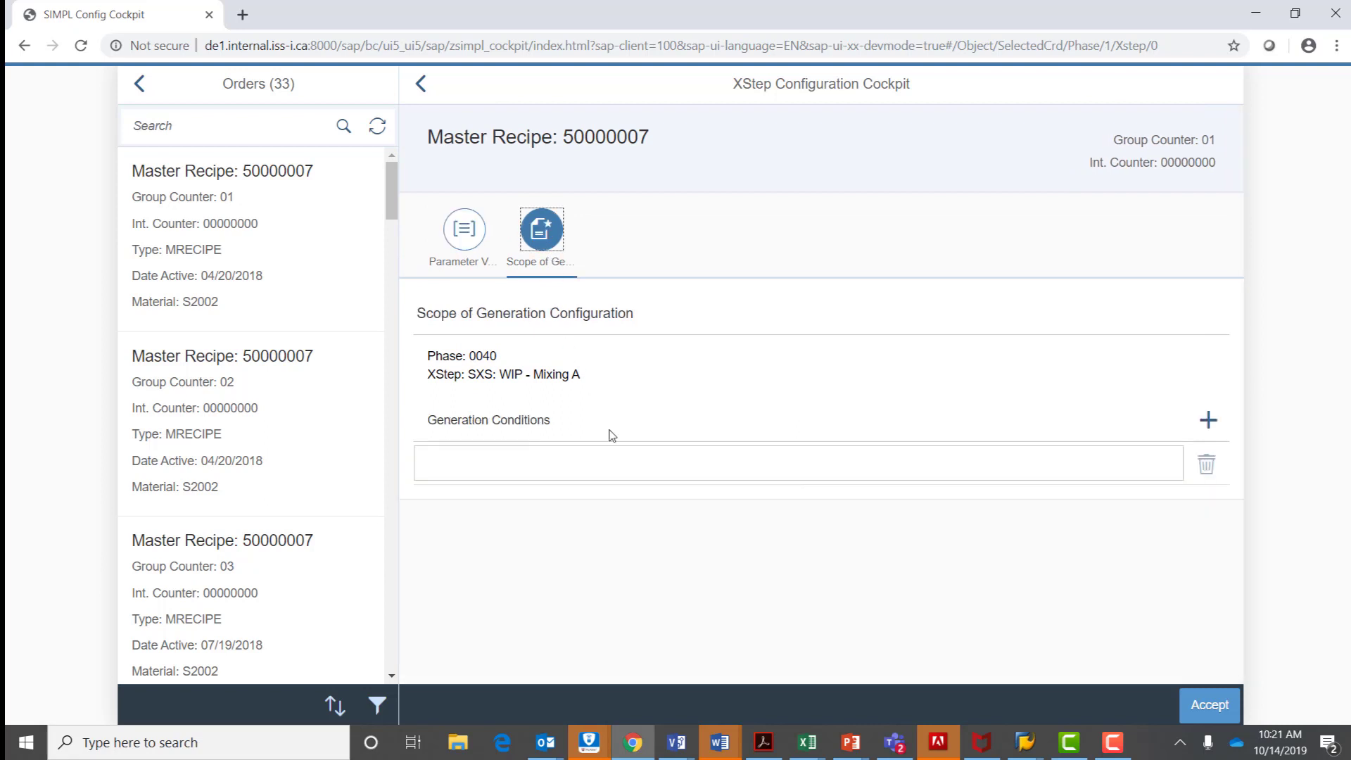
pyautogui.click(580, 467)
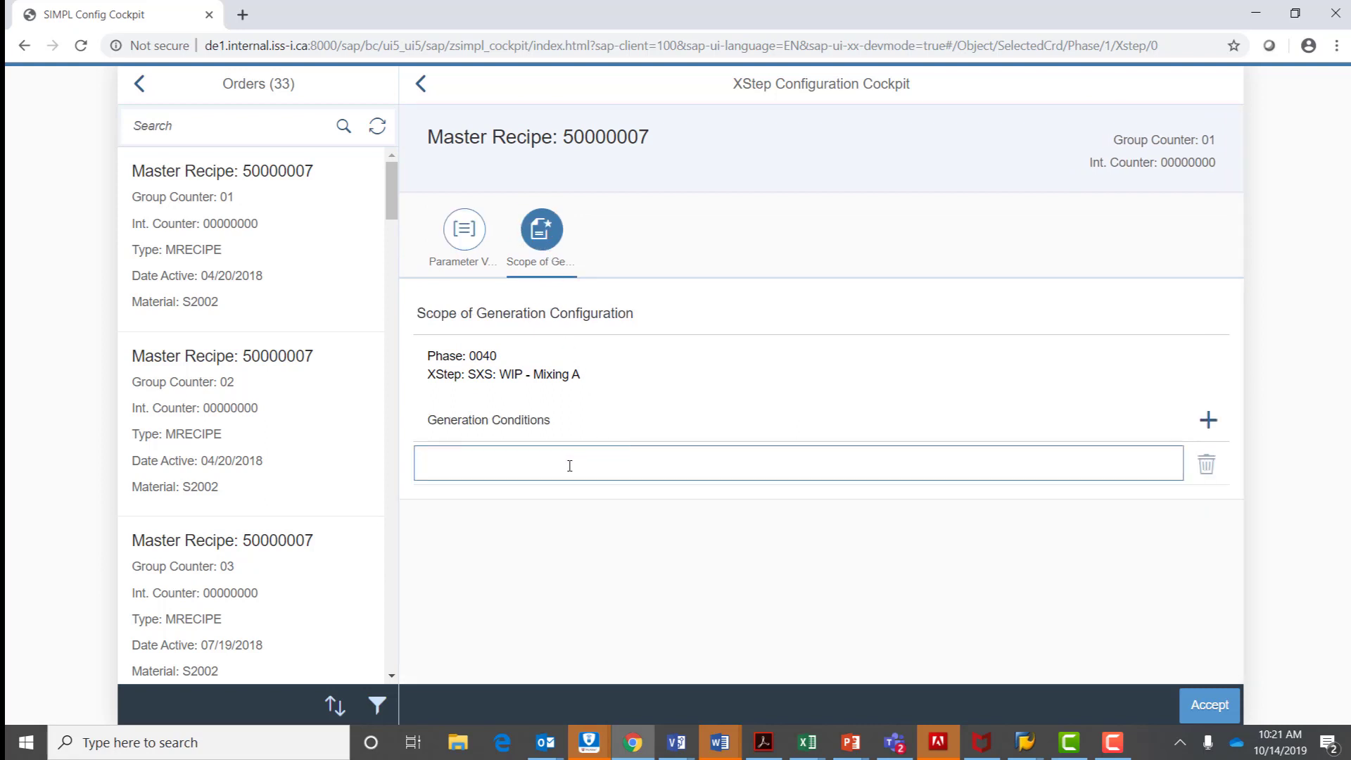
pyautogui.write('REWORKONLY')
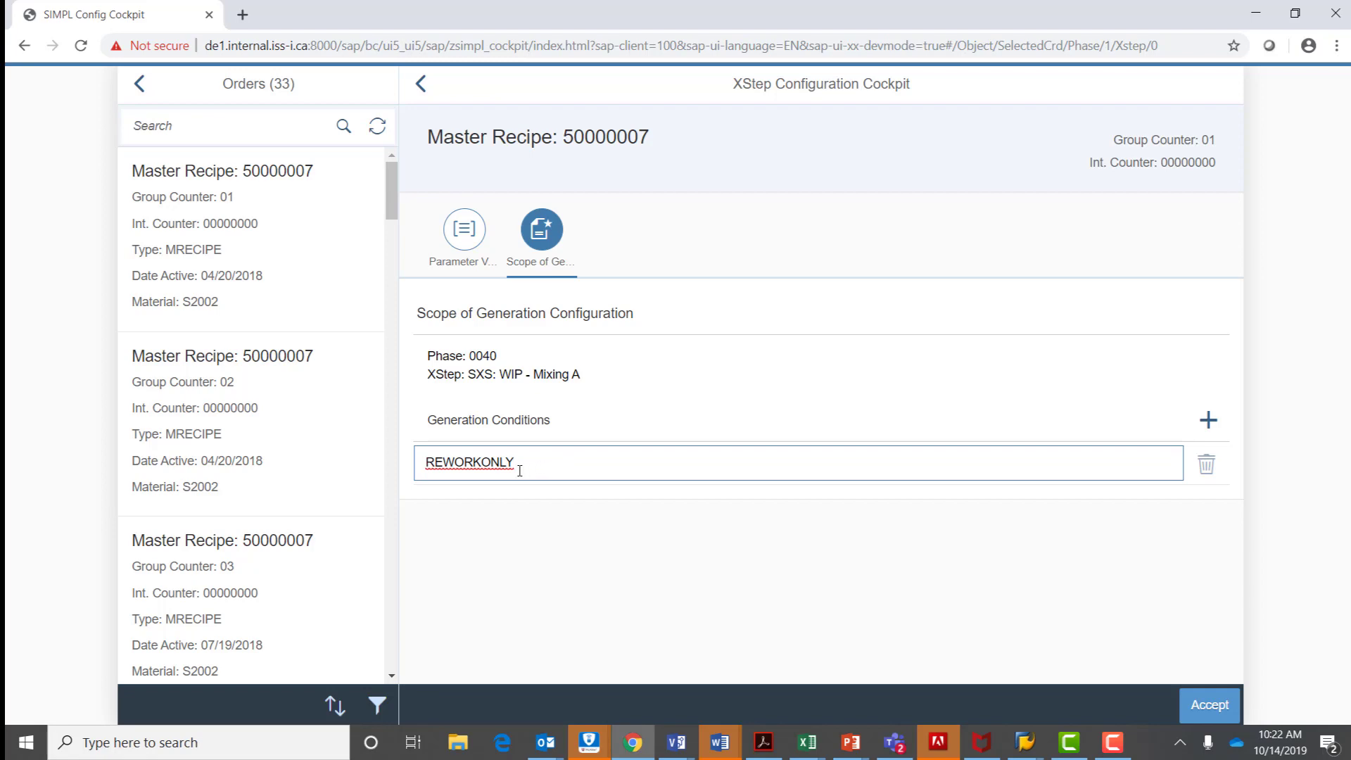
pyautogui.moveTo(515, 468); pyautogui.dragTo(412, 463)
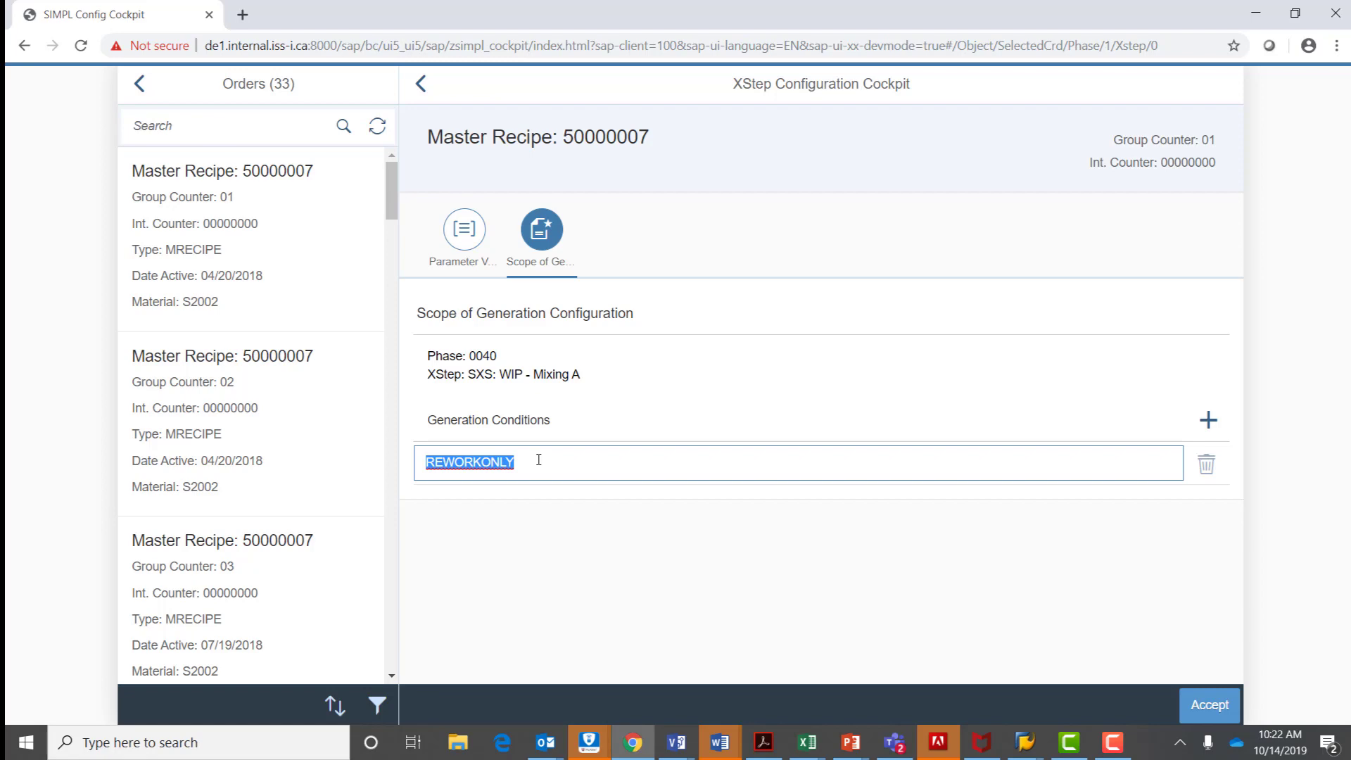
pyautogui.moveTo(511, 461); pyautogui.dragTo(597, 459)
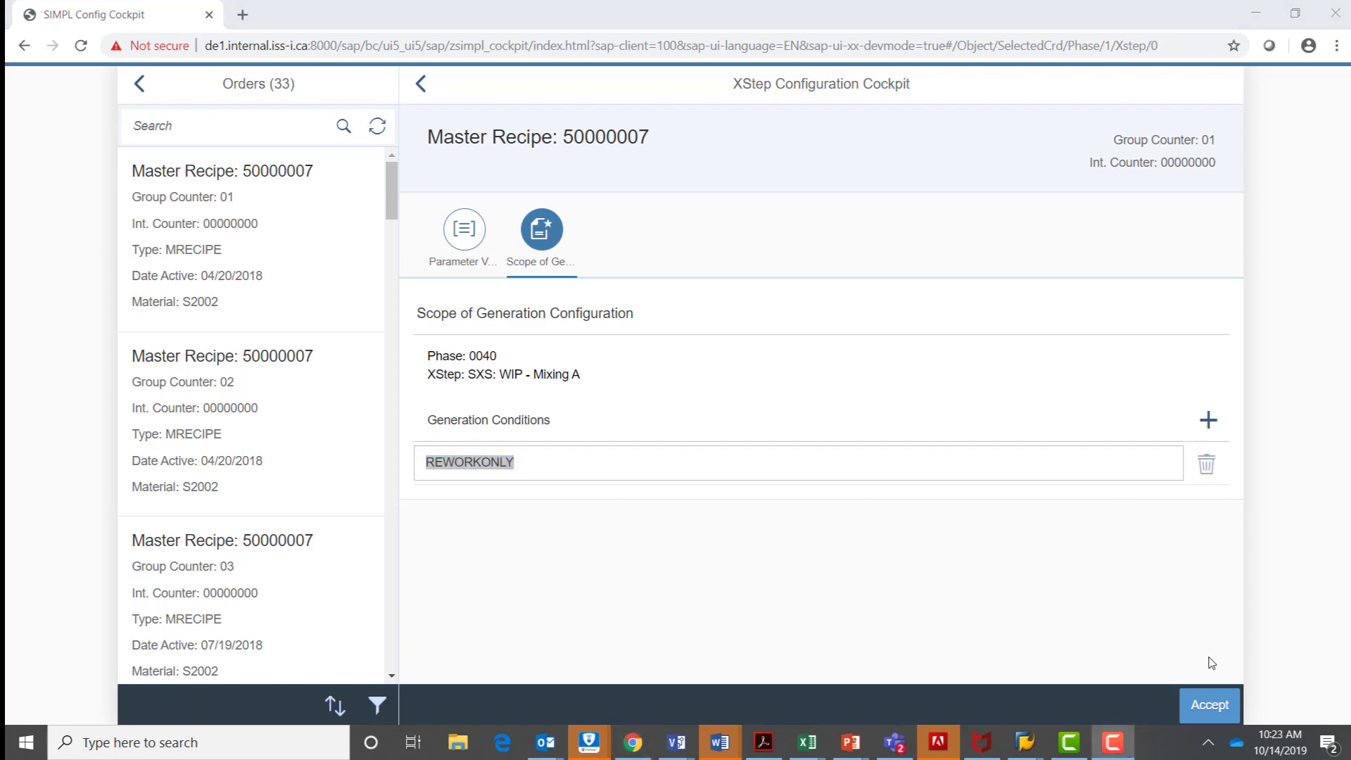
pyautogui.click(1208, 705)
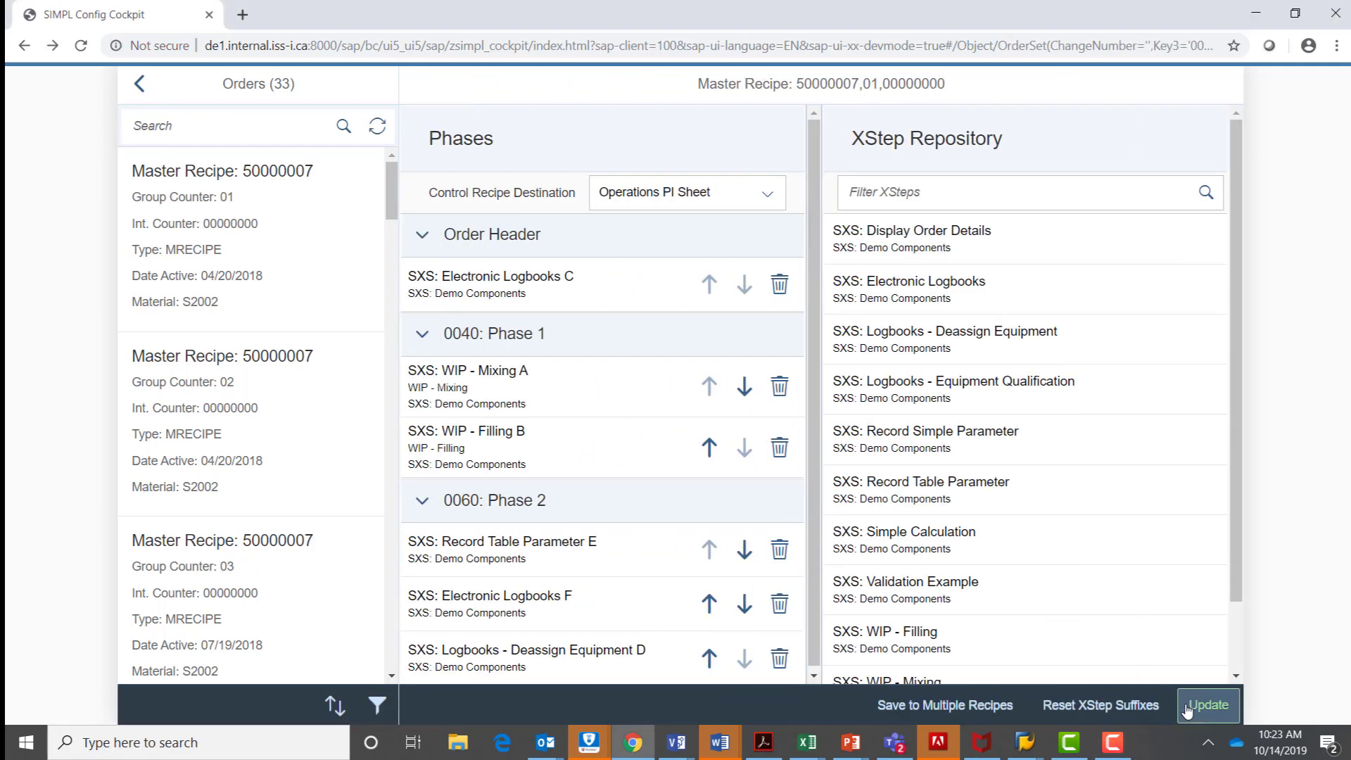
pyautogui.click(1199, 706)
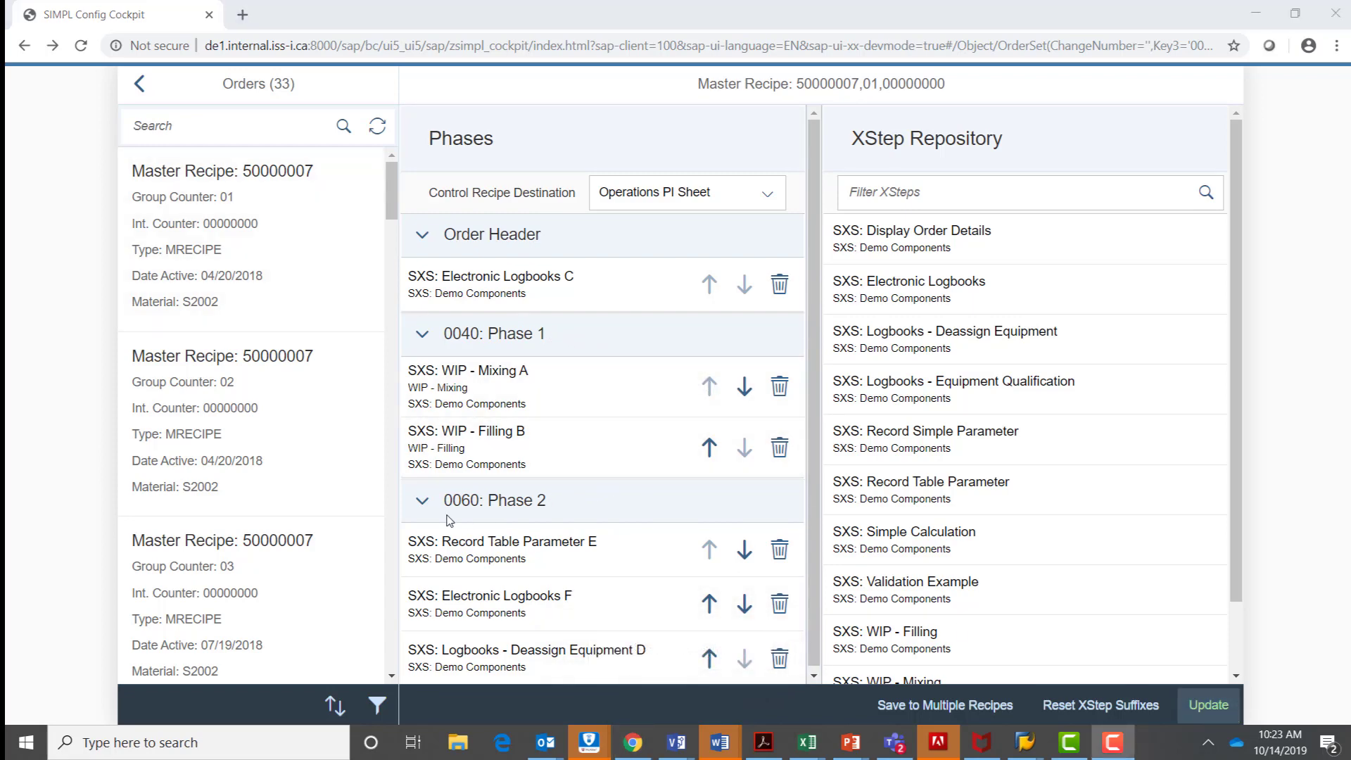
# Look through the list of orders and refresh it.
pyautogui.moveTo(392, 216); pyautogui.dragTo(393, 274)
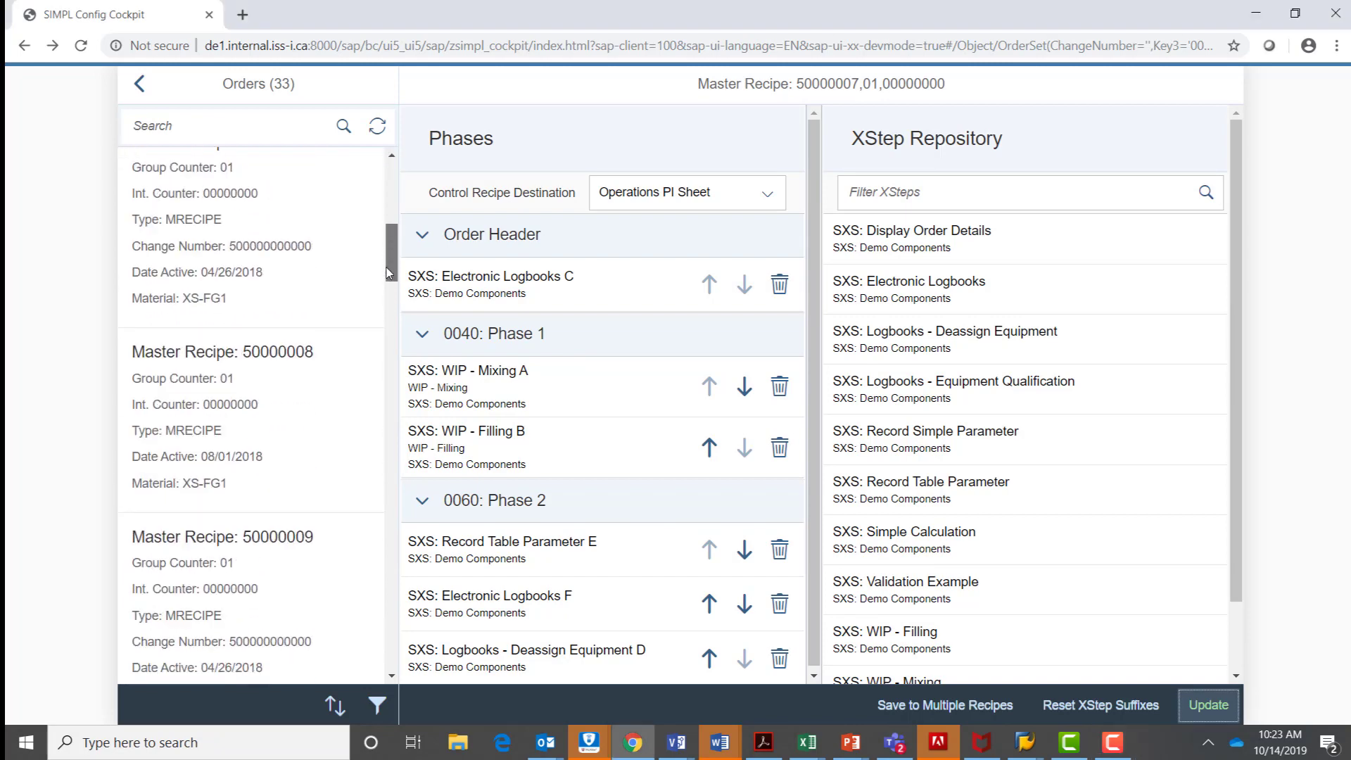
pyautogui.scroll(1, 387, 276)
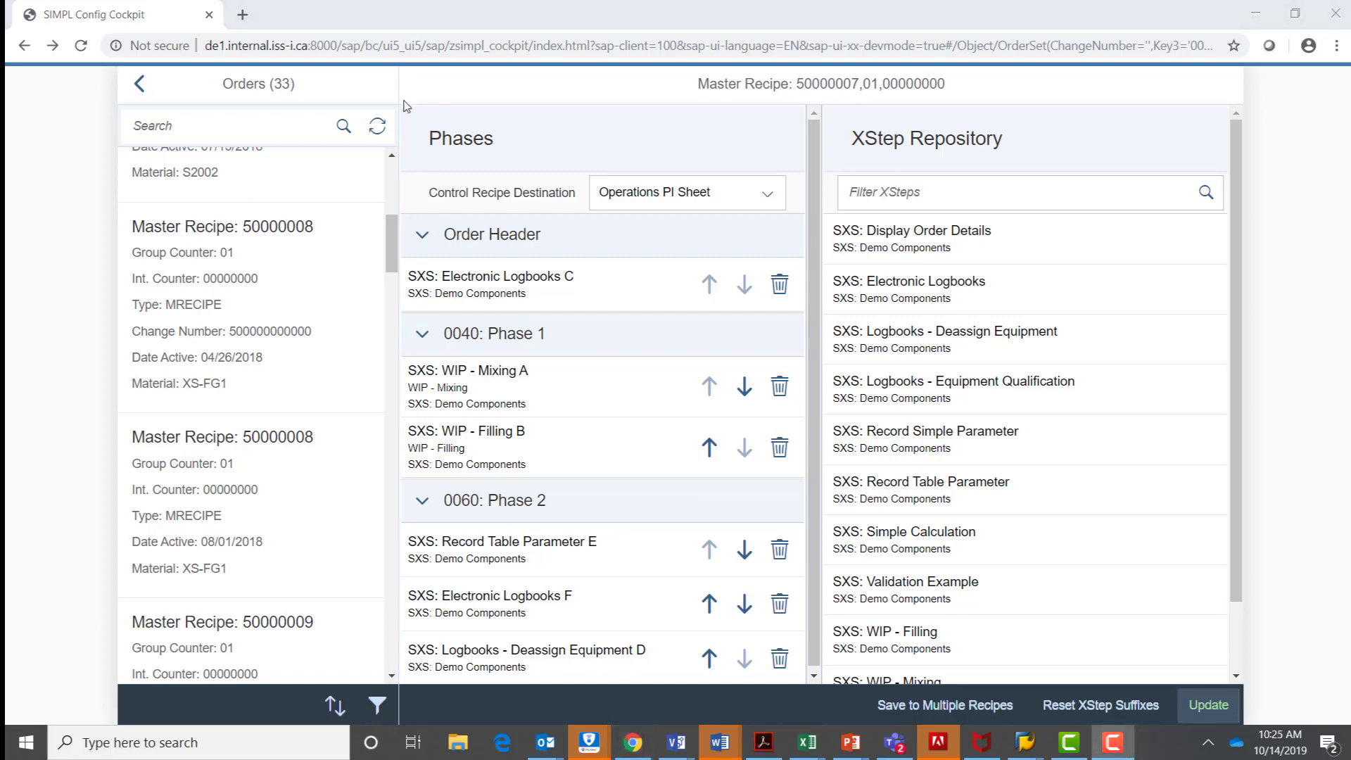
pyautogui.scroll(5, 386, 171)
pyautogui.click(378, 128)
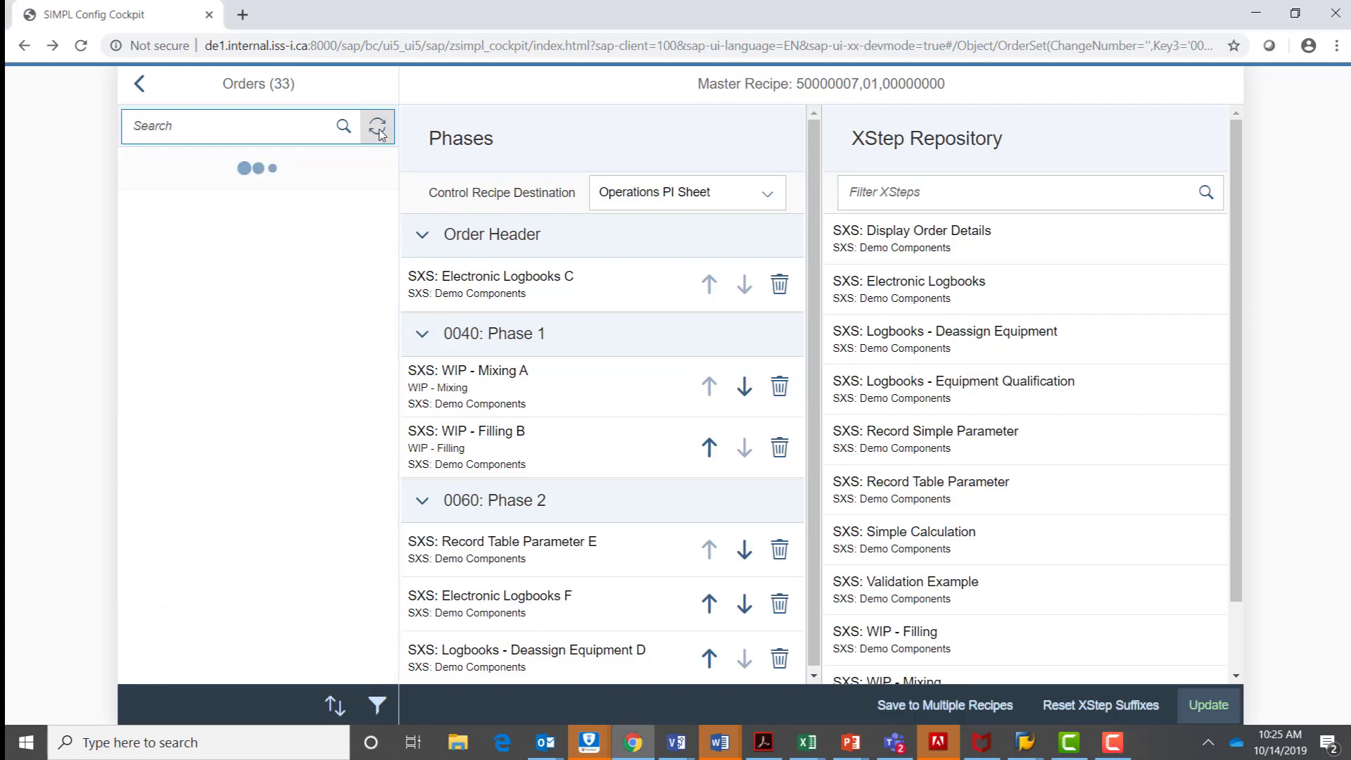
# Filter the orders by type Process Order and open the process order for material 153 Finished Good.
pyautogui.click(386, 707)
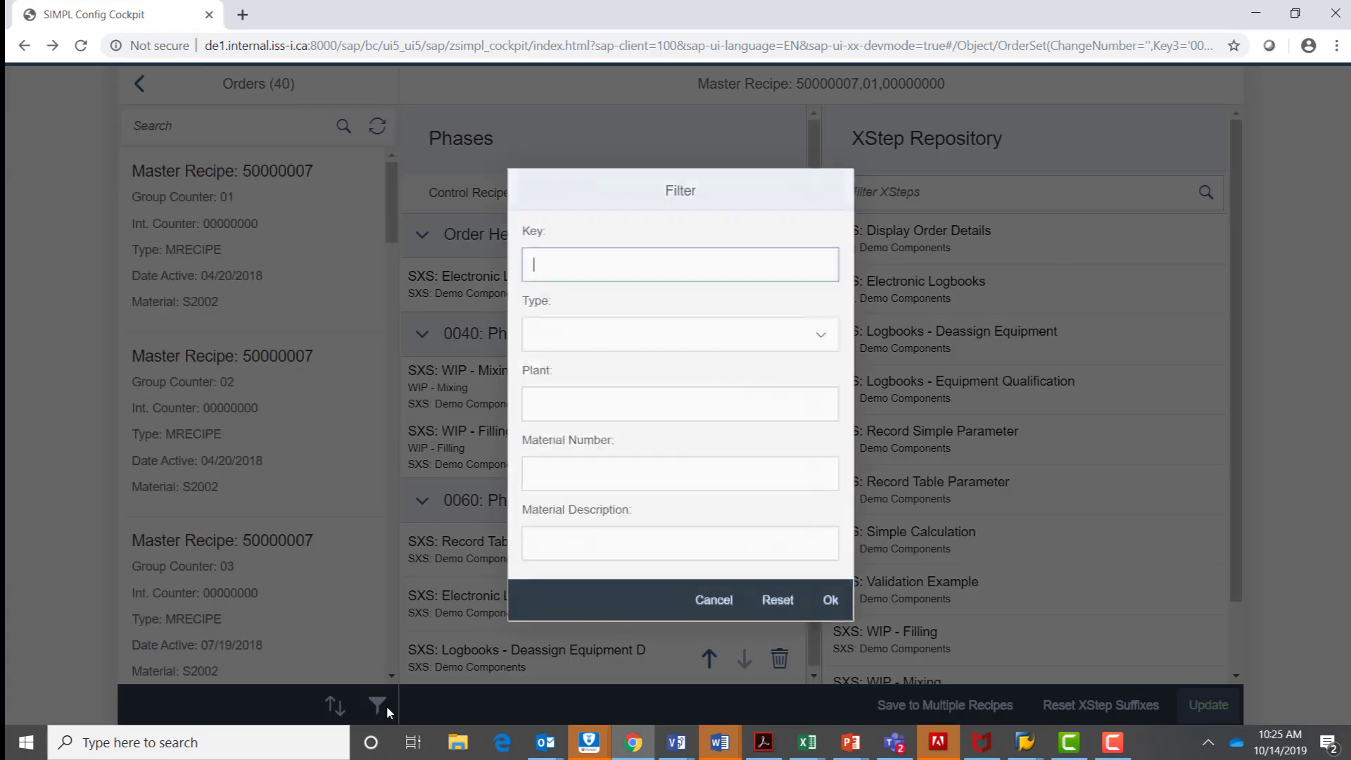
pyautogui.click(824, 334)
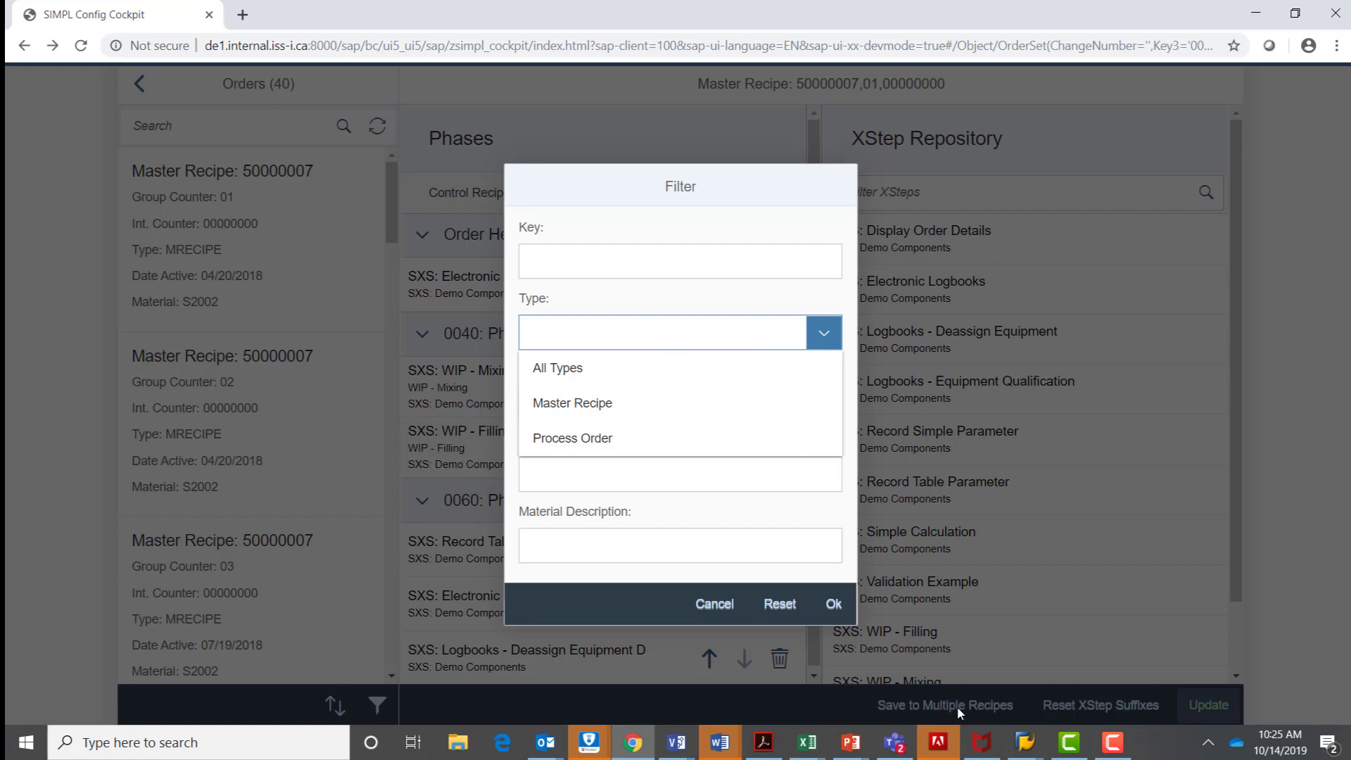
pyautogui.click(602, 440)
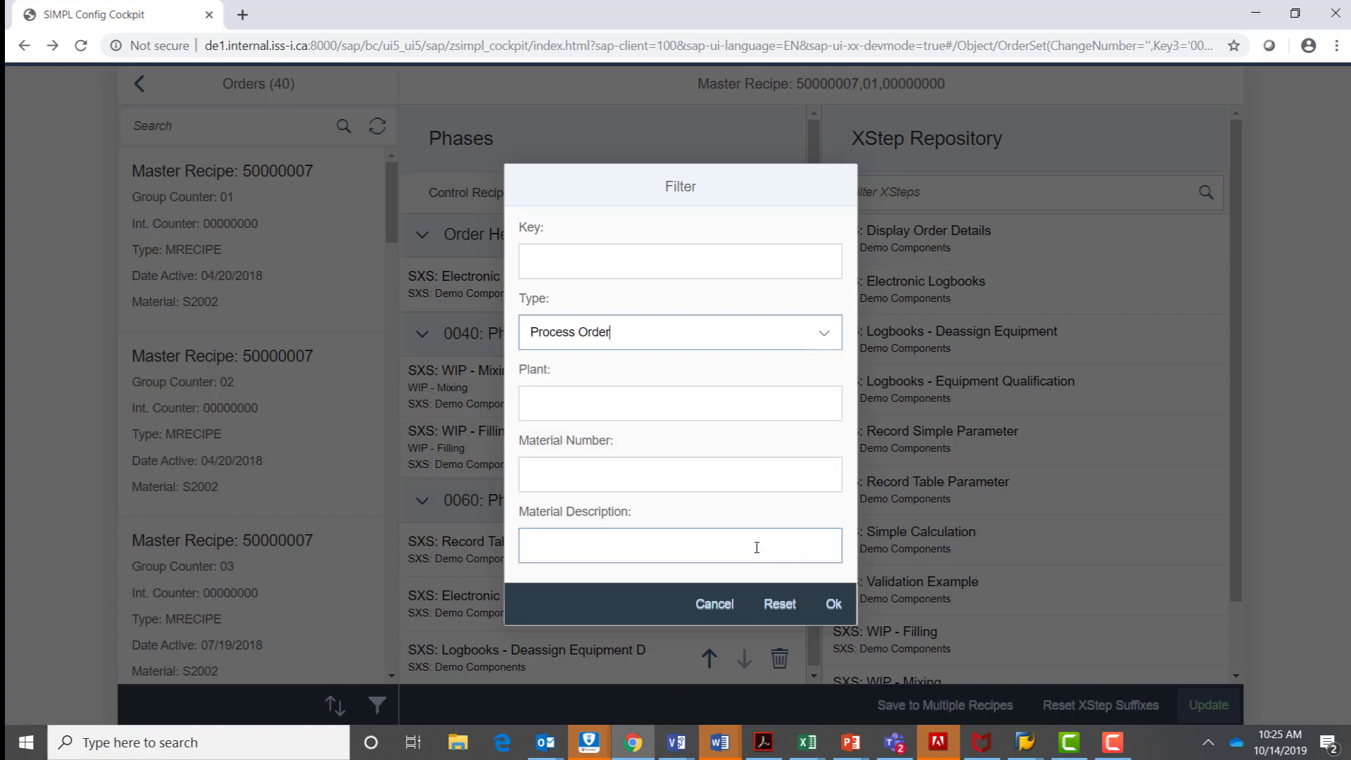
pyautogui.click(834, 604)
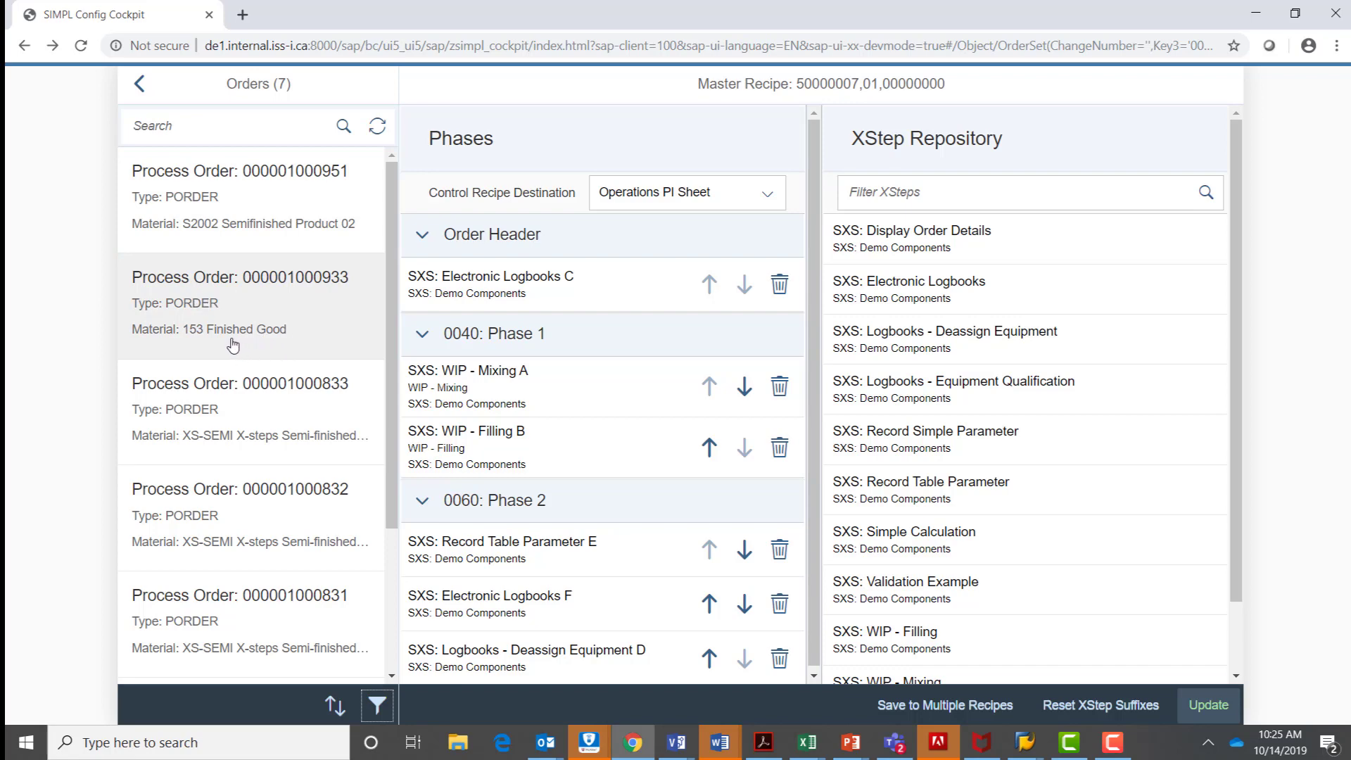
pyautogui.click(201, 318)
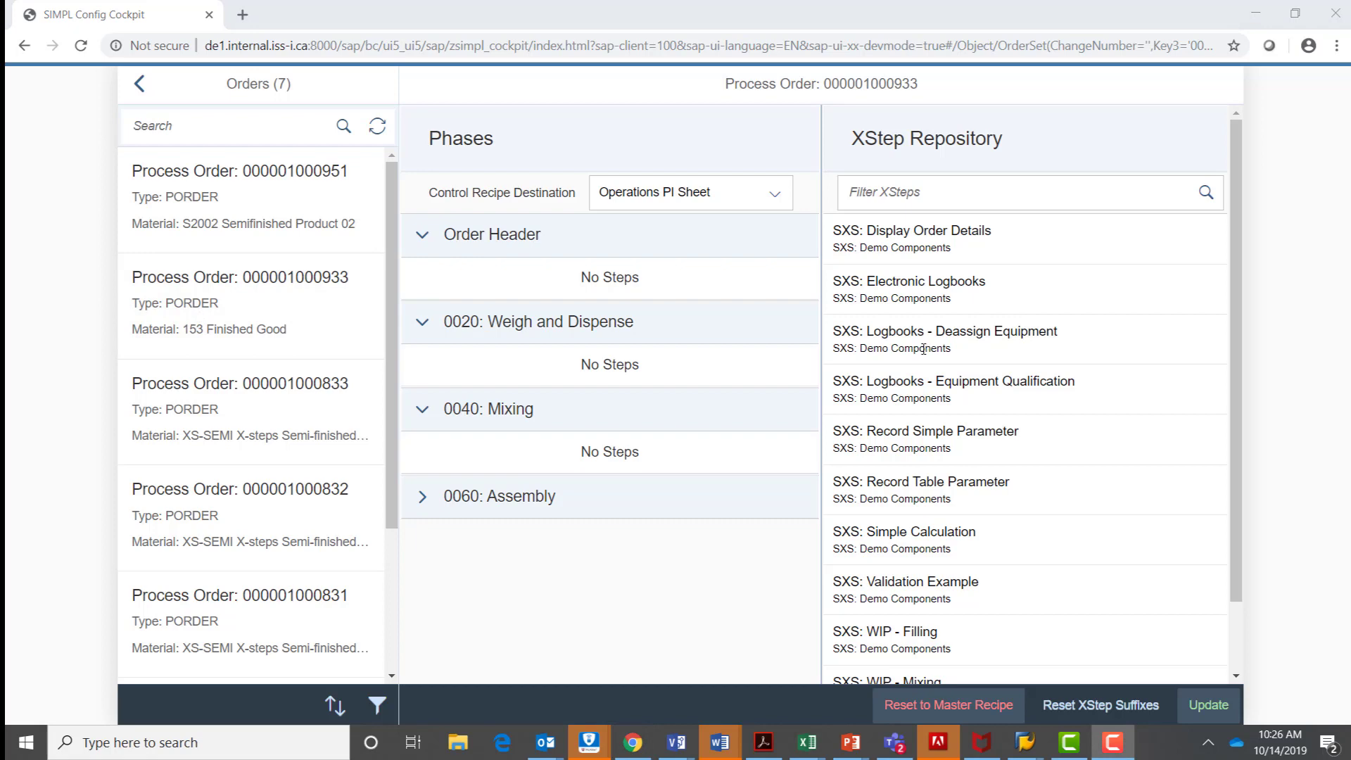
# Assign SXS: Display Order Details to the Order Header and SXS: Logbooks - Equipment Qualification to phase 0020 Weigh and Dispense.
pyautogui.click(906, 243)
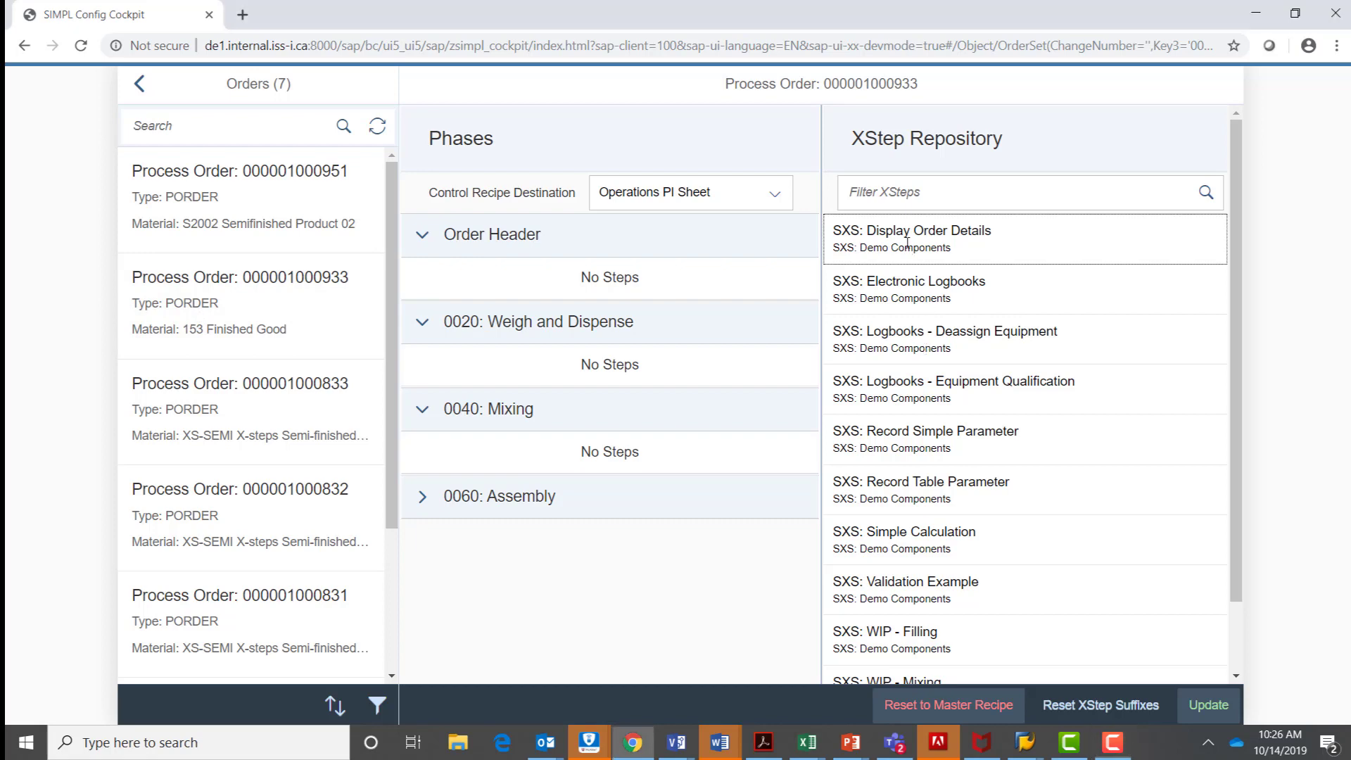
pyautogui.doubleClick(907, 232)
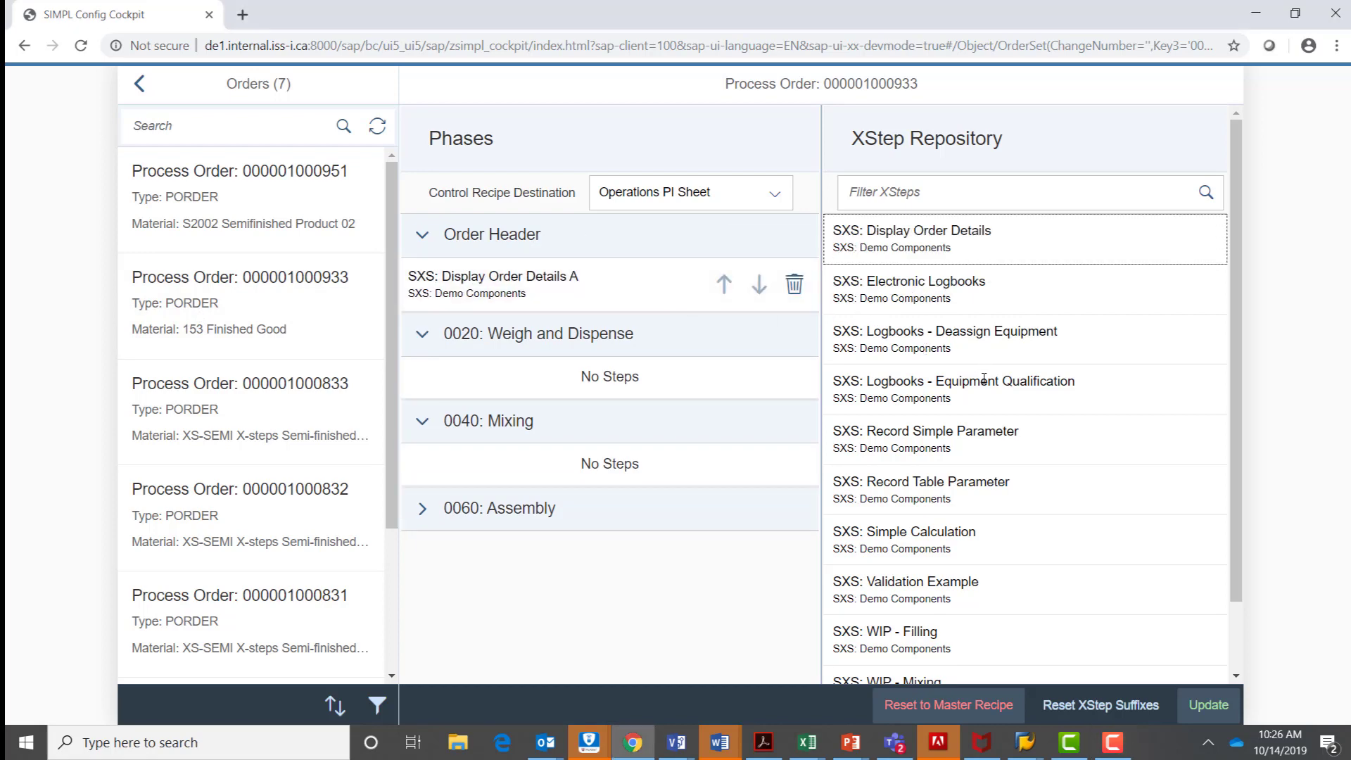
pyautogui.moveTo(982, 396); pyautogui.dragTo(570, 368)
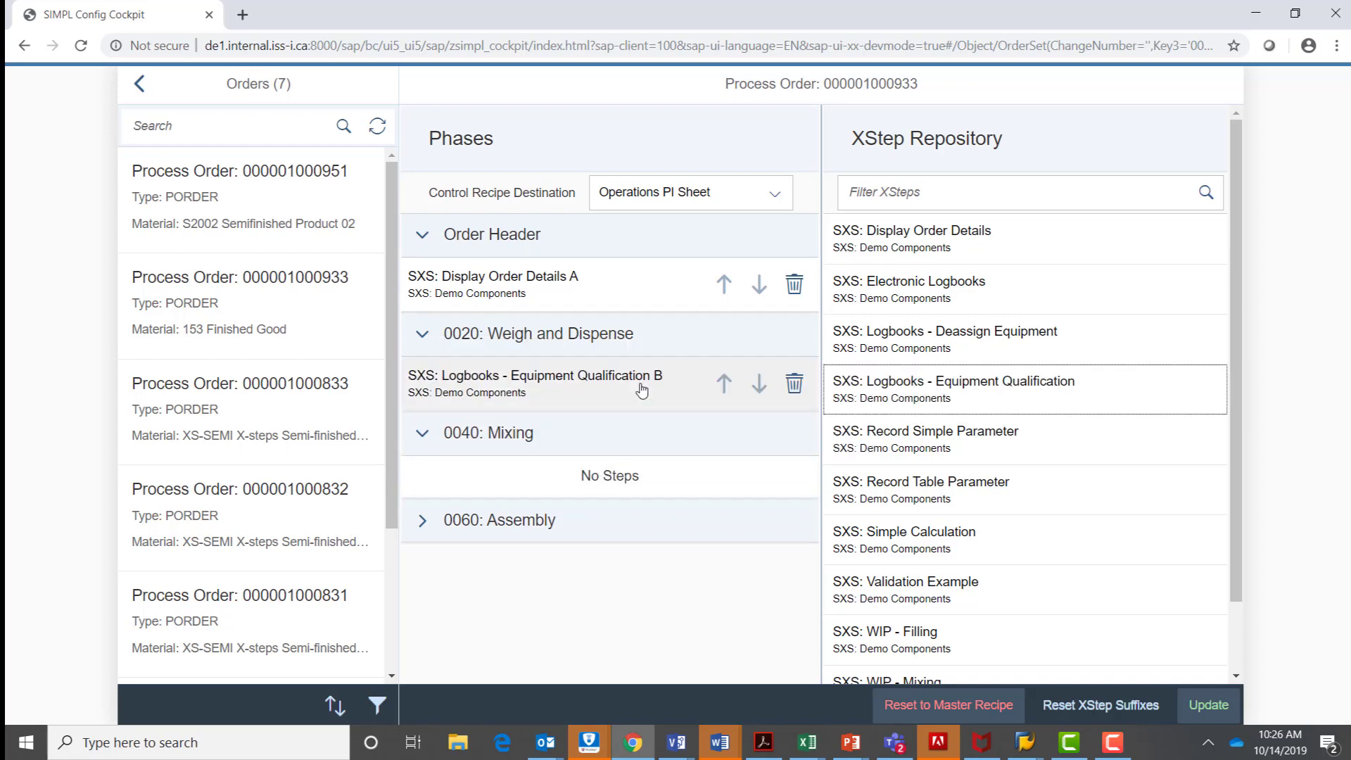
# Assign Record Simple Parameter and Record Table Parameter to phase 0040 Mixing, and Validation Example to phase 0060 Assembly.
pyautogui.moveTo(948, 446); pyautogui.dragTo(637, 481)
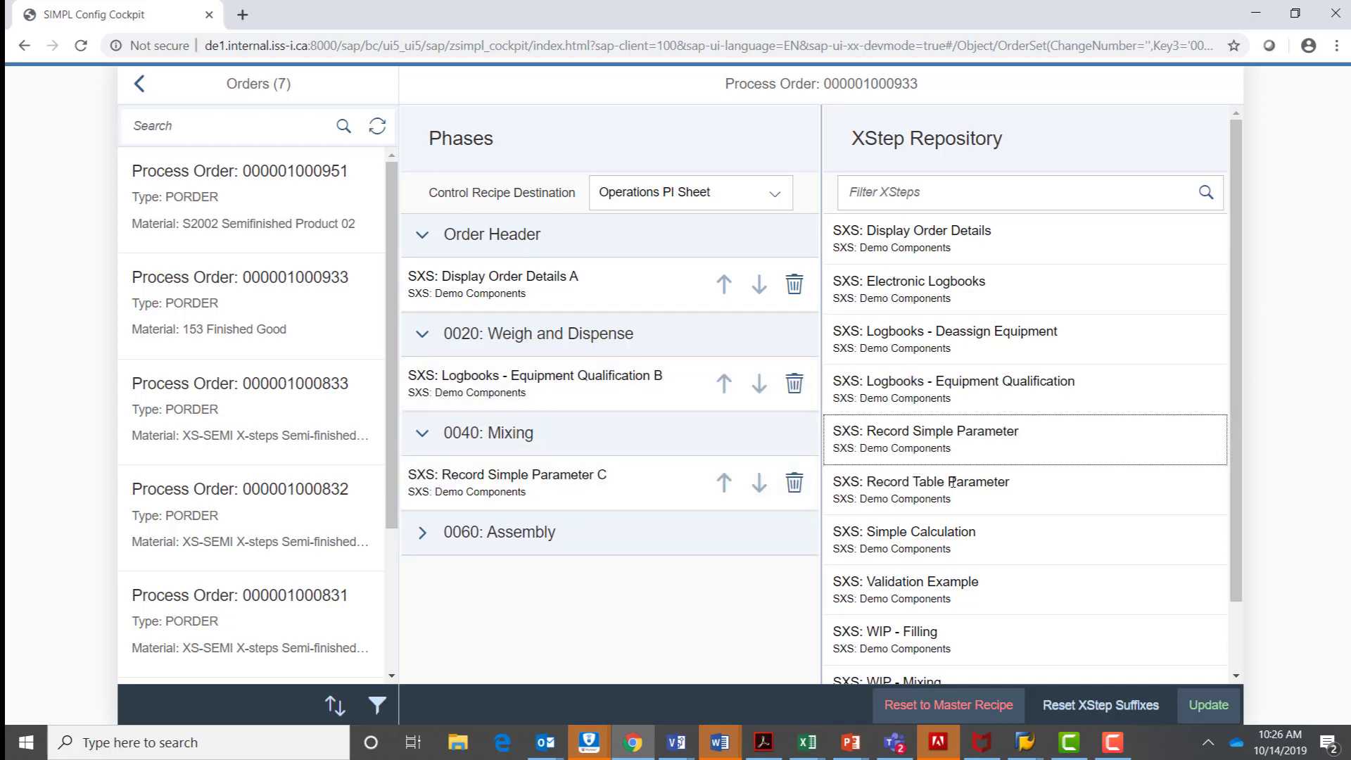
pyautogui.moveTo(941, 482); pyautogui.dragTo(517, 507)
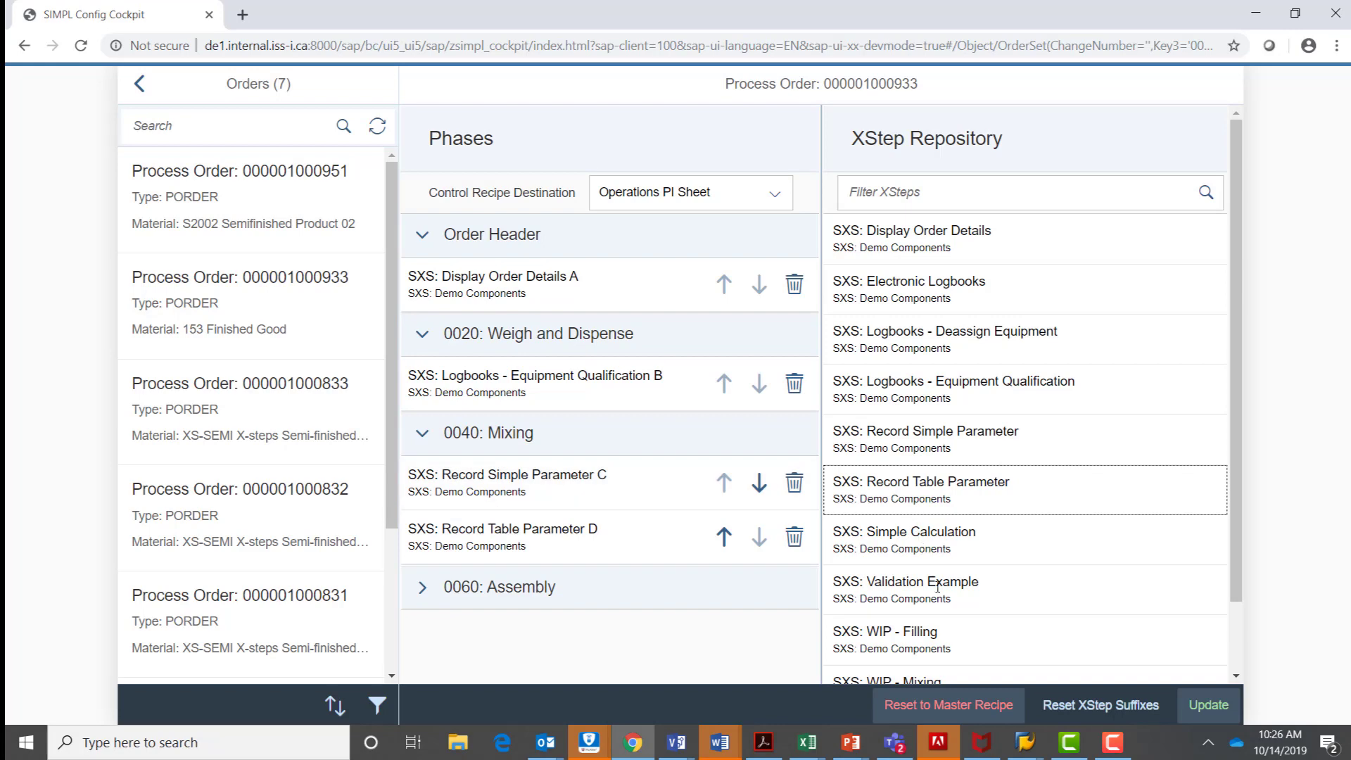
pyautogui.moveTo(937, 591); pyautogui.dragTo(509, 625)
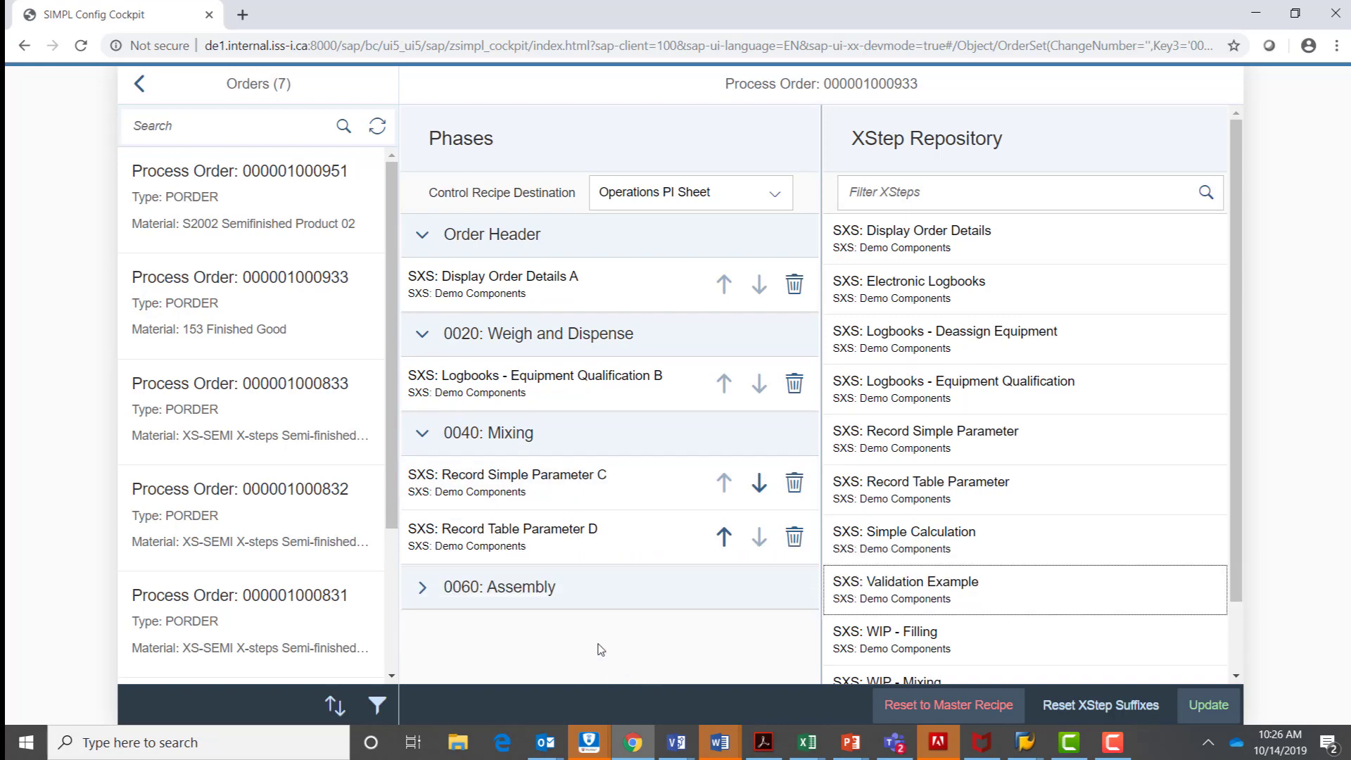
pyautogui.click(423, 590)
pyautogui.moveTo(925, 588); pyautogui.dragTo(549, 637)
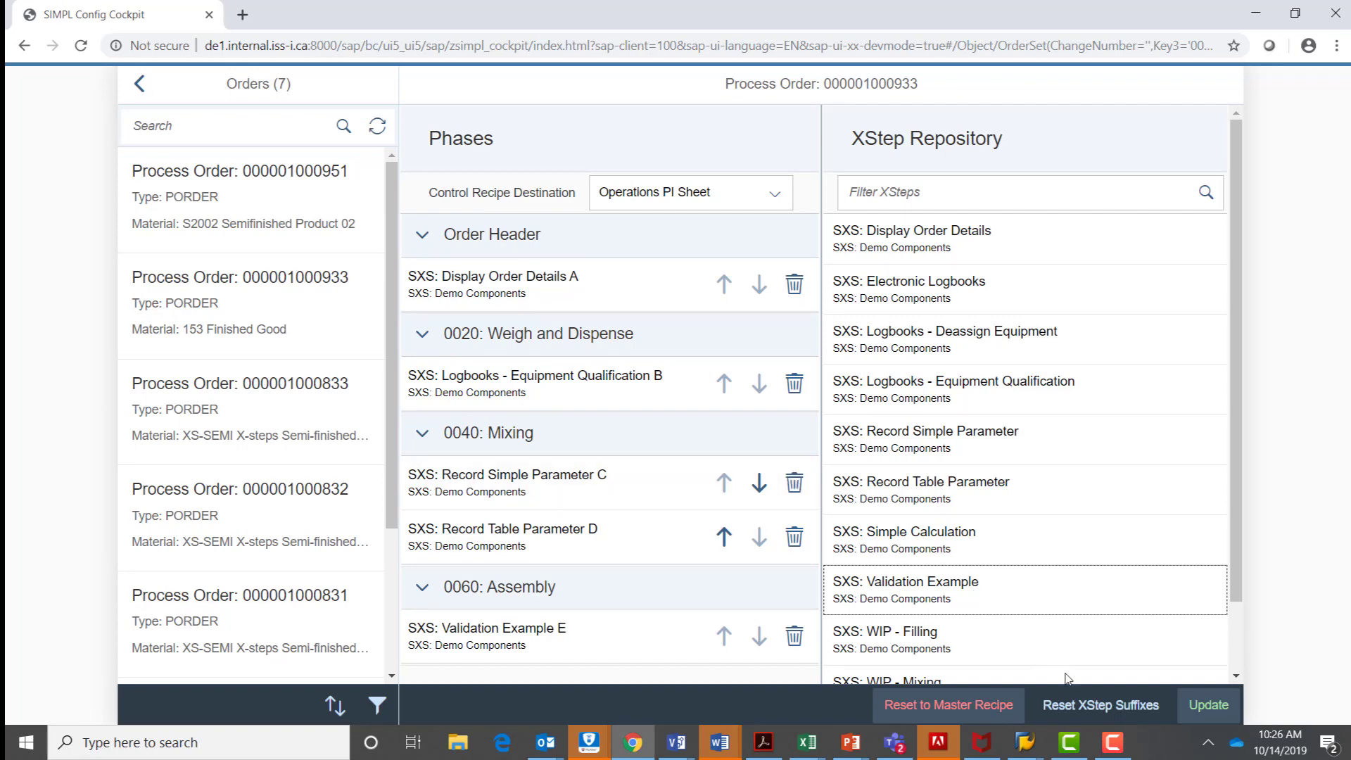
# Replace the Instructions rich text of the Order Header's Display Order Details XStep with "THIS IS THE LONG TEXT".
pyautogui.click(512, 294)
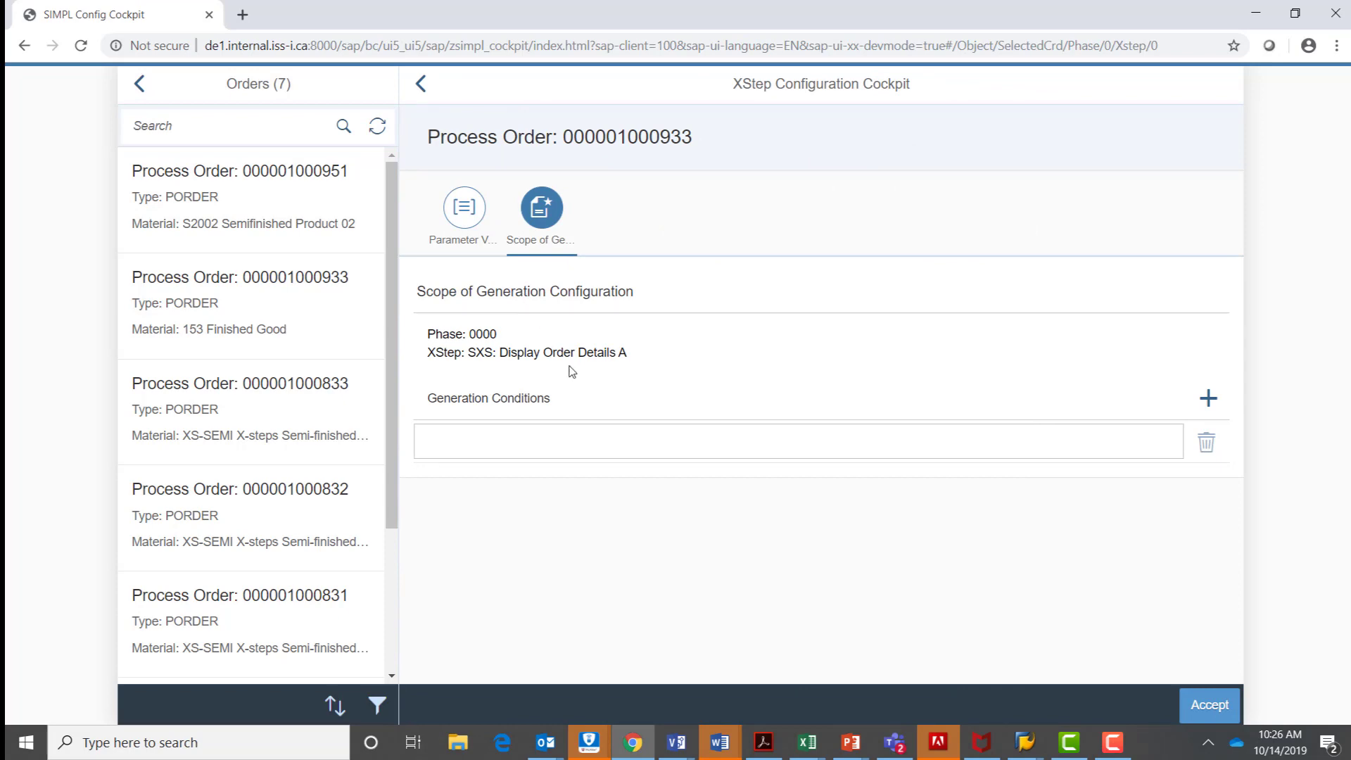
pyautogui.click(471, 238)
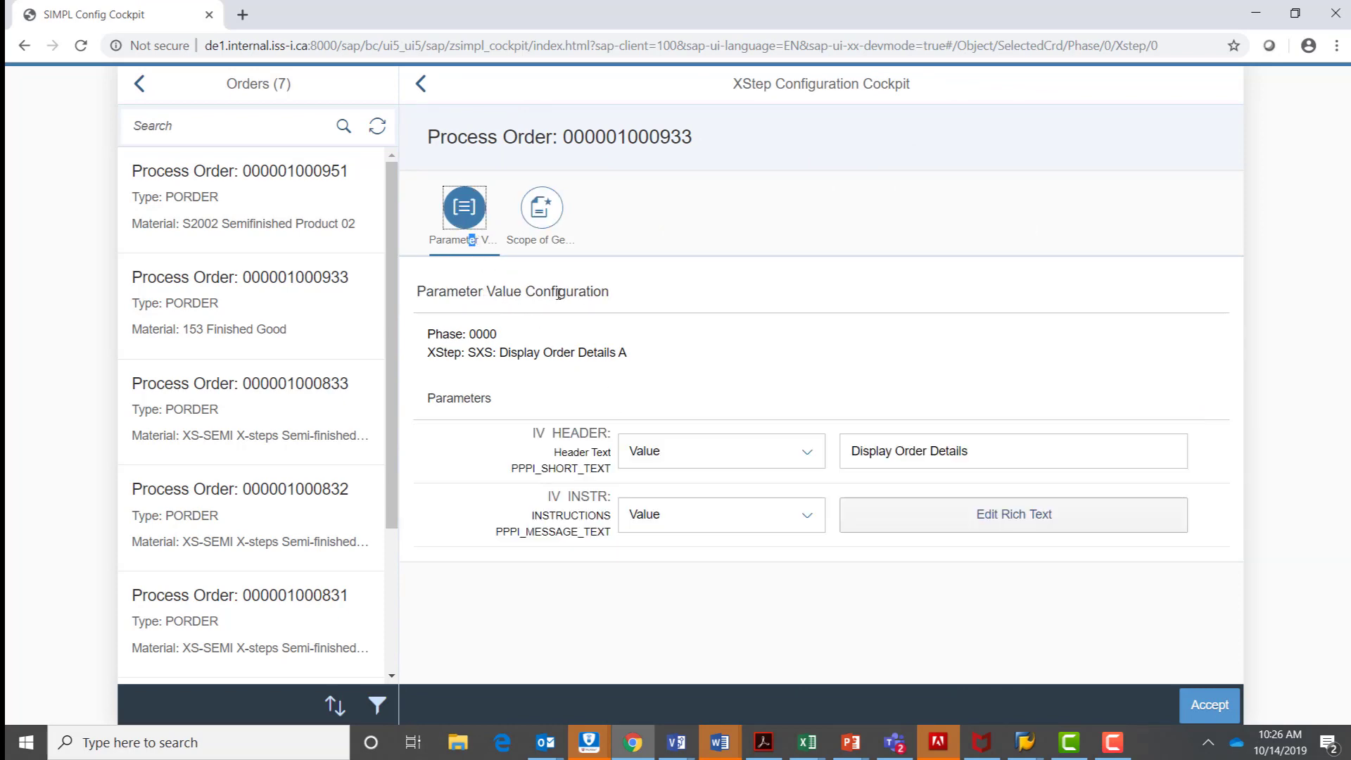
pyautogui.click(977, 523)
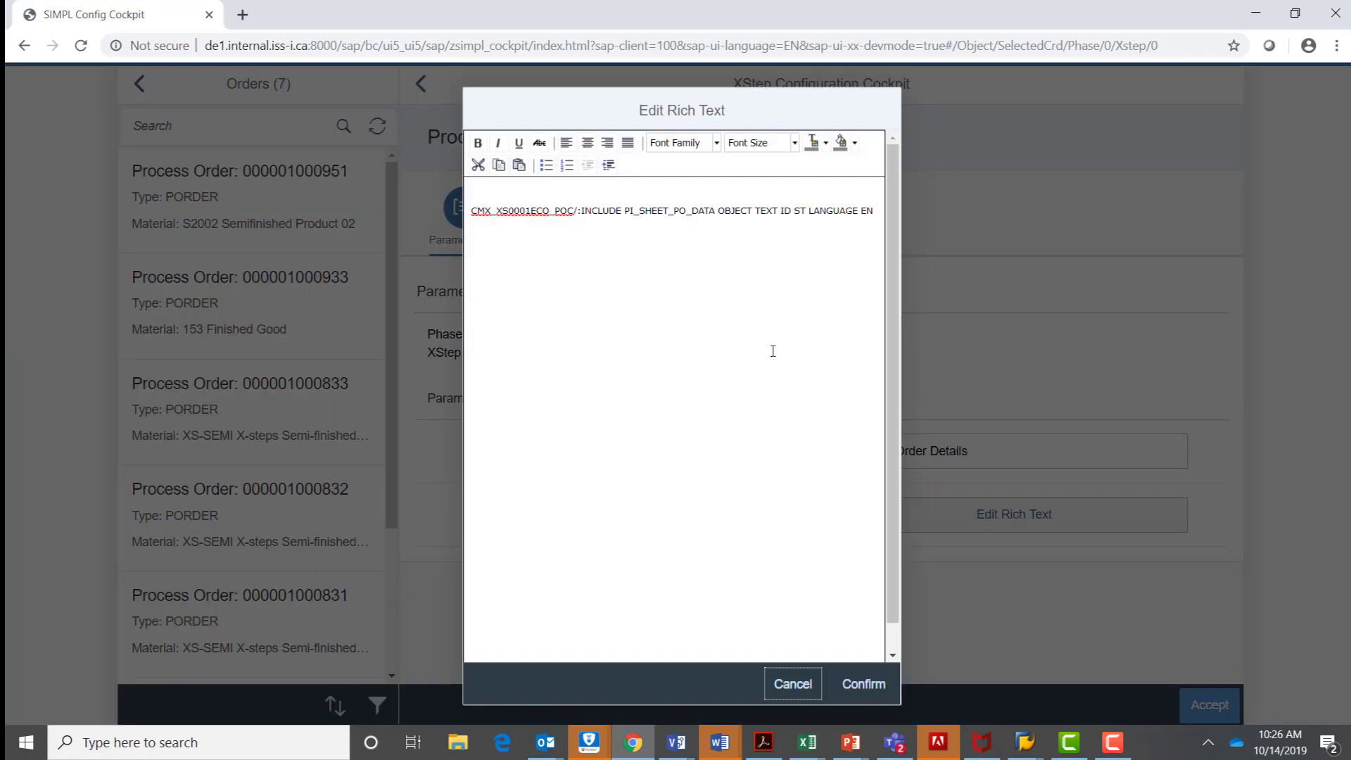
pyautogui.moveTo(476, 213); pyautogui.dragTo(1100, 227)
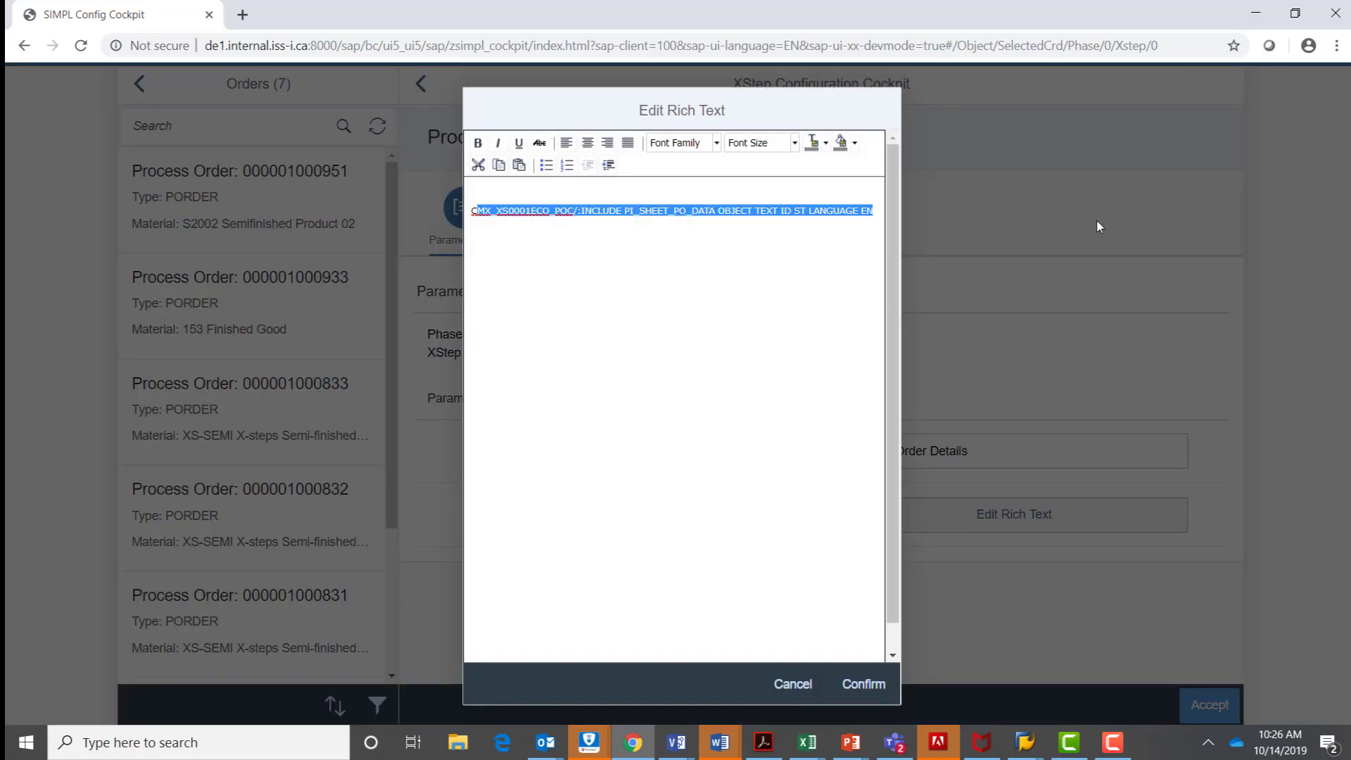
pyautogui.write('THIS IS THE ')
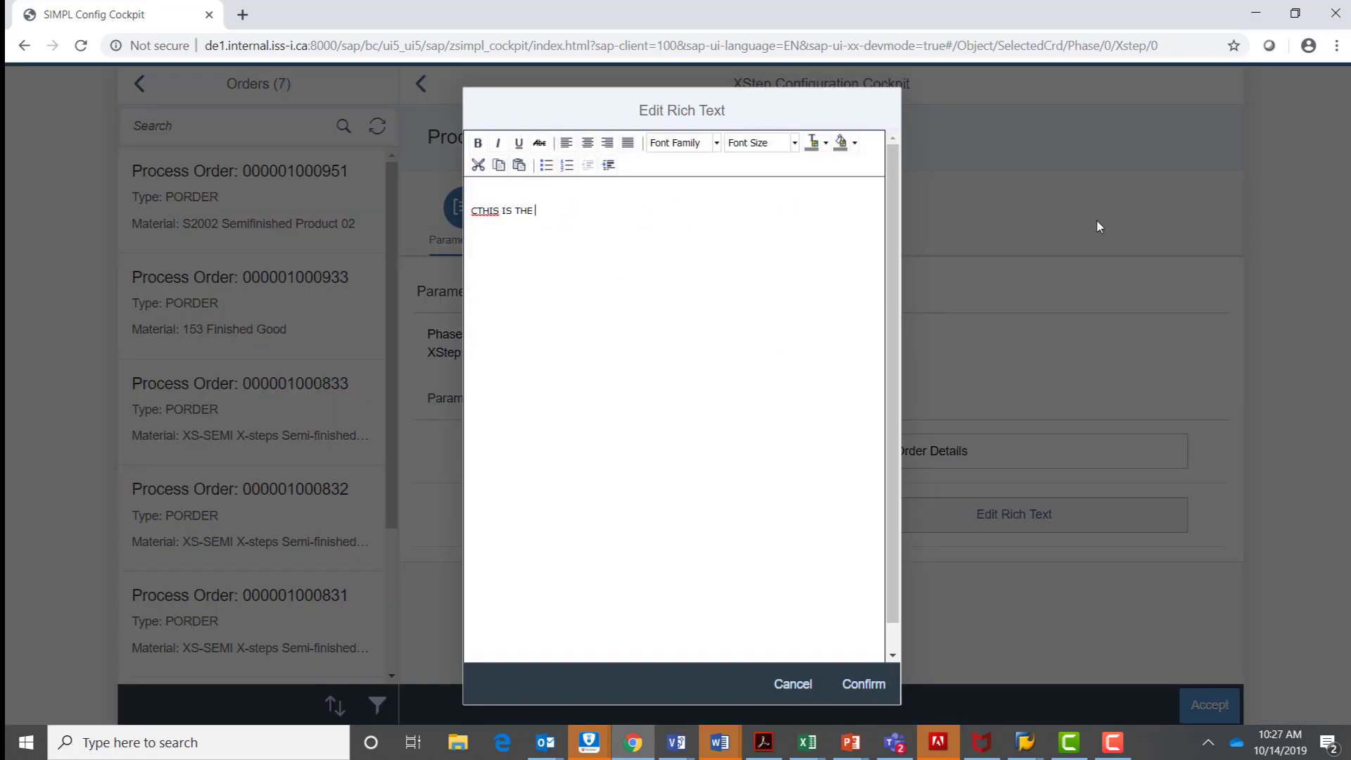
pyautogui.write('LONG TES')
pyautogui.press('BackSpace')
# Format the whole instruction text as red, 36 pt and bold.
pyautogui.moveTo(598, 213); pyautogui.dragTo(449, 223)
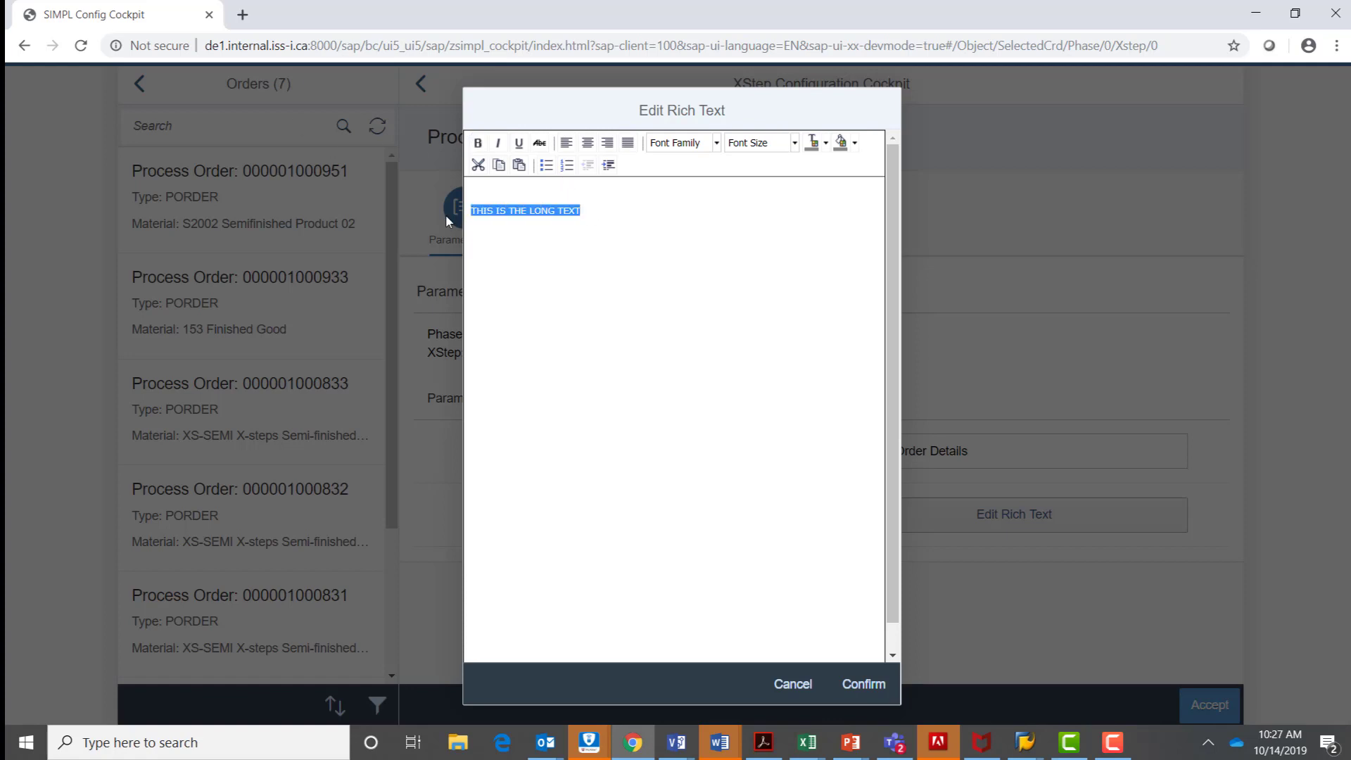
pyautogui.click(825, 149)
pyautogui.click(814, 190)
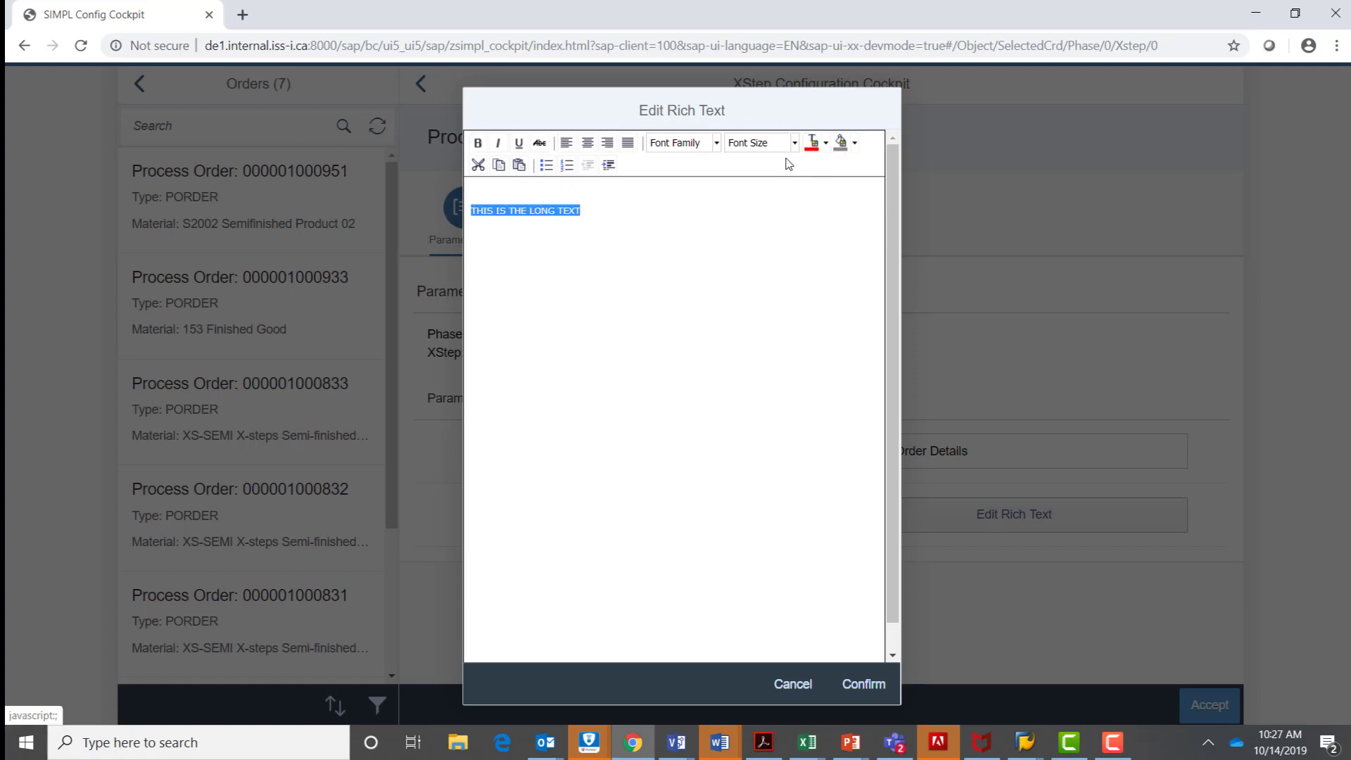
pyautogui.click(791, 143)
pyautogui.scroll(-2, 795, 254)
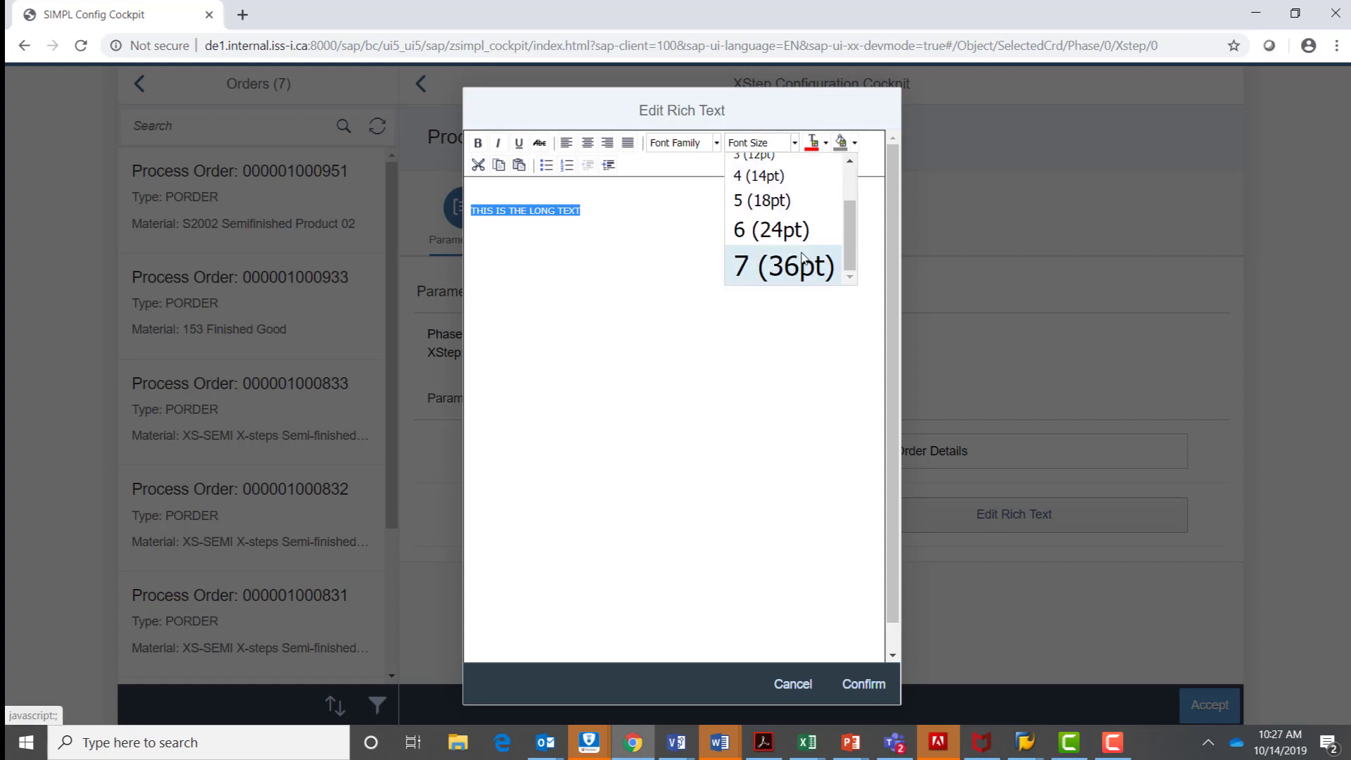
pyautogui.click(767, 252)
pyautogui.click(478, 144)
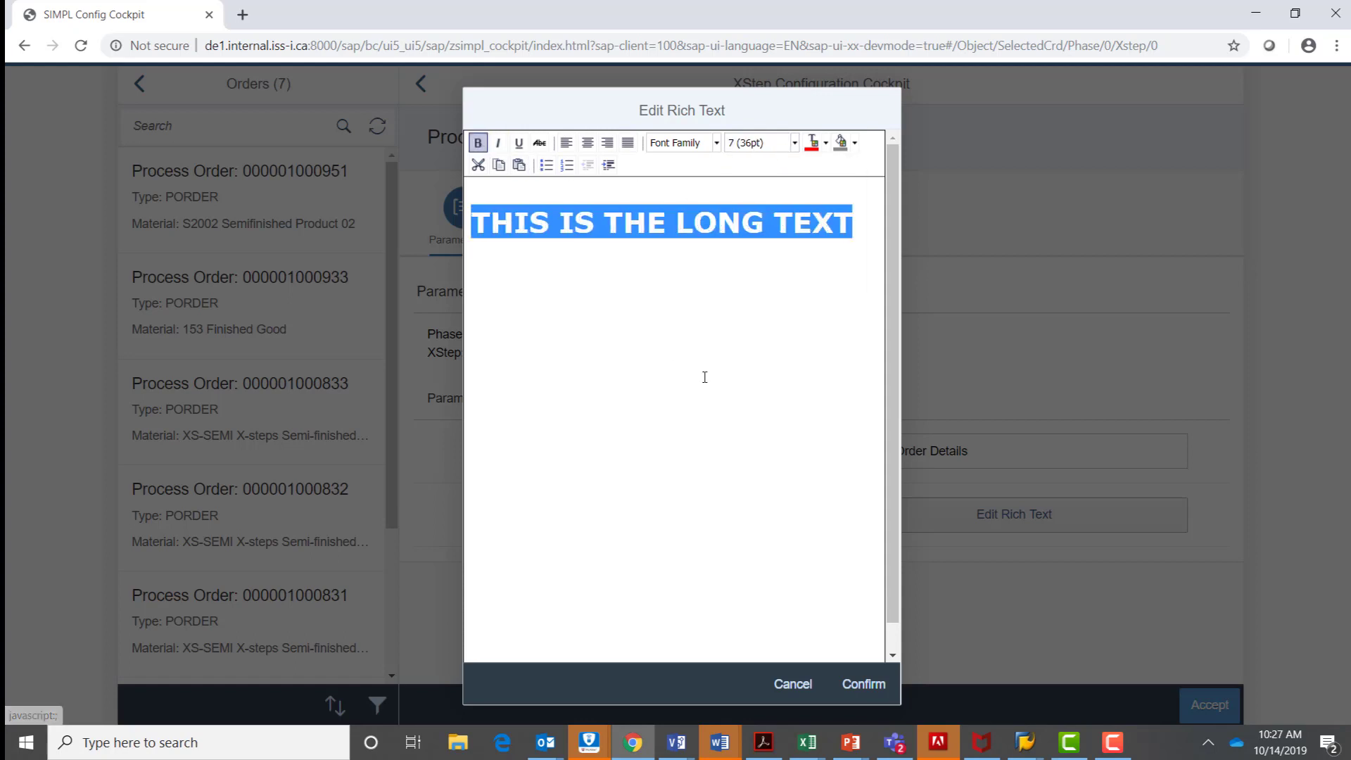
# Confirm and accept the XStep's edited instructions, and update the process order.
pyautogui.click(864, 684)
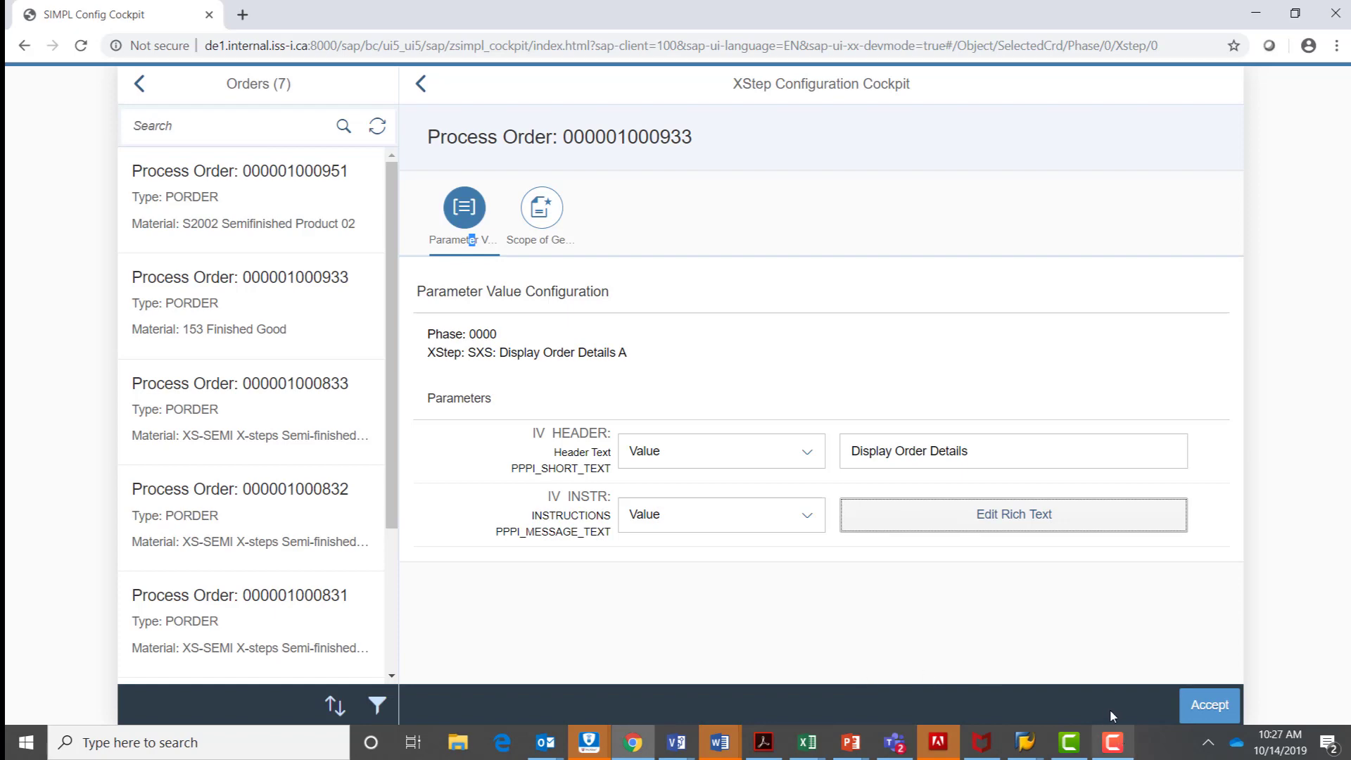
pyautogui.click(1219, 706)
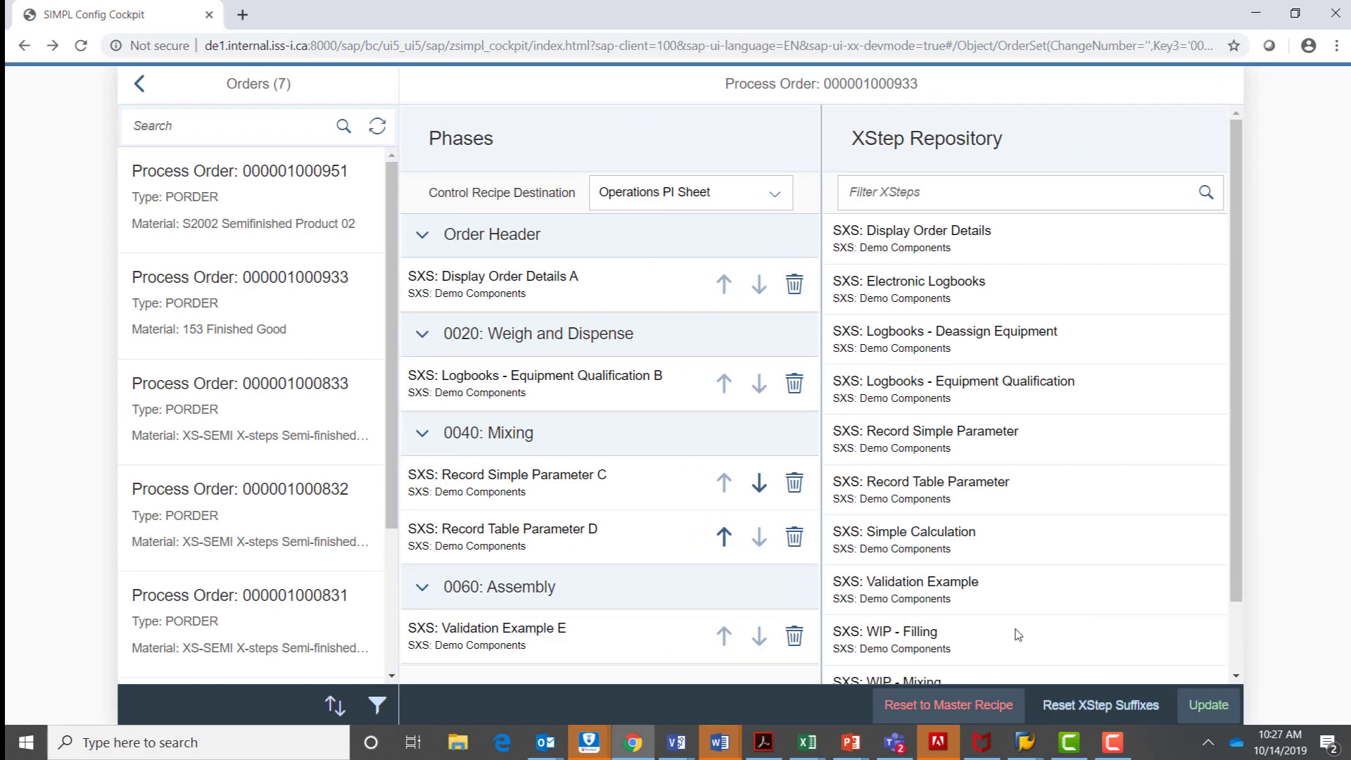
pyautogui.click(1231, 704)
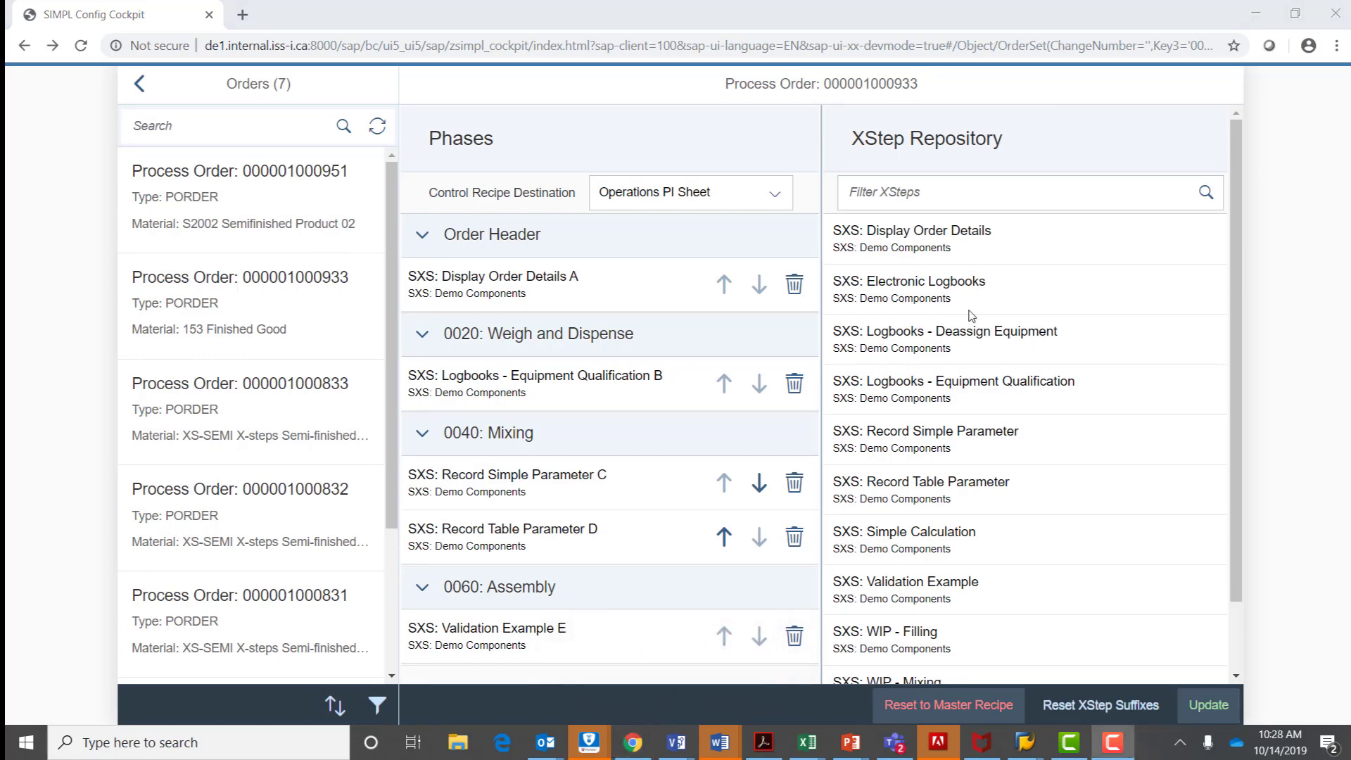
# Switch to the Change Process Order screen in SAP GUI and open the updated process order for material 153.
pyautogui.hotkey('alt', 'Tab')
pyautogui.hotkey('alt', 'Tab')
pyautogui.hotkey('alt', 'Tab')
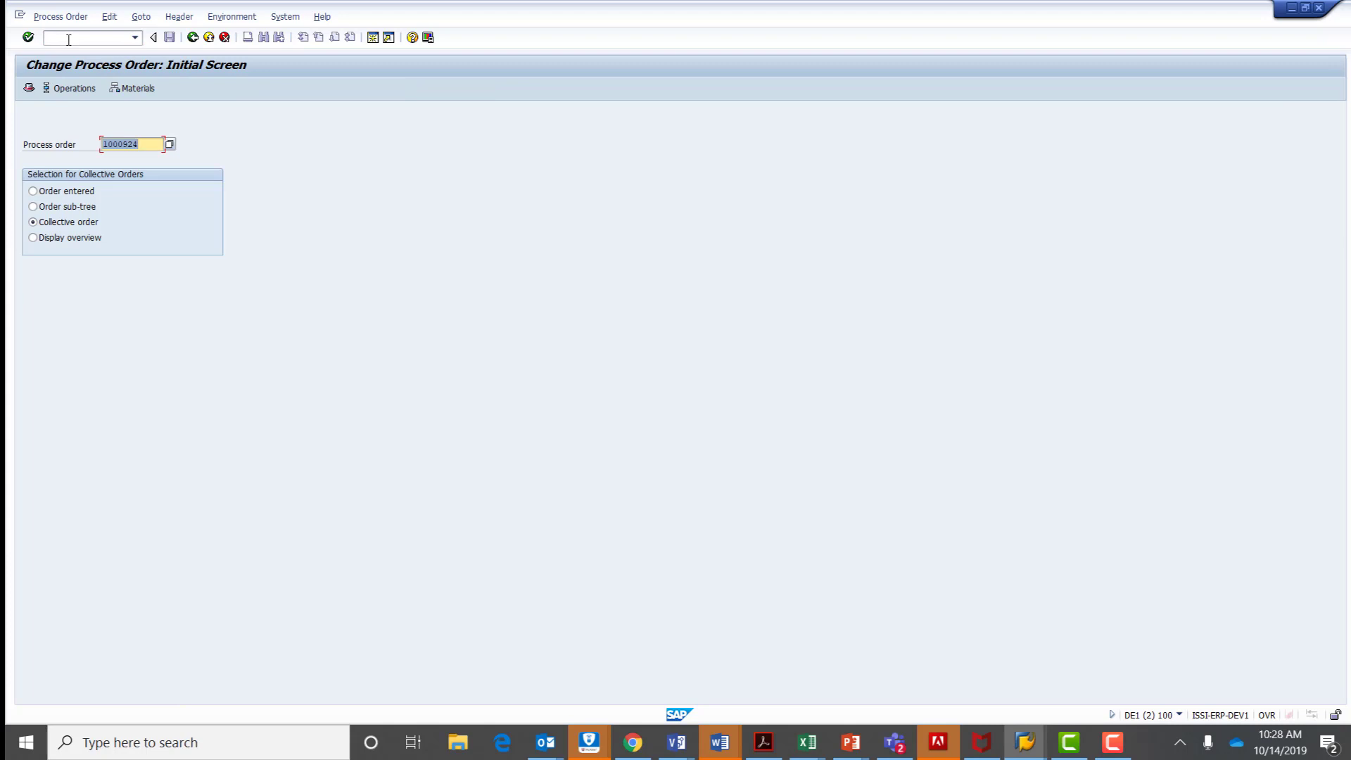
pyautogui.write('10009233')
pyautogui.press('Return')
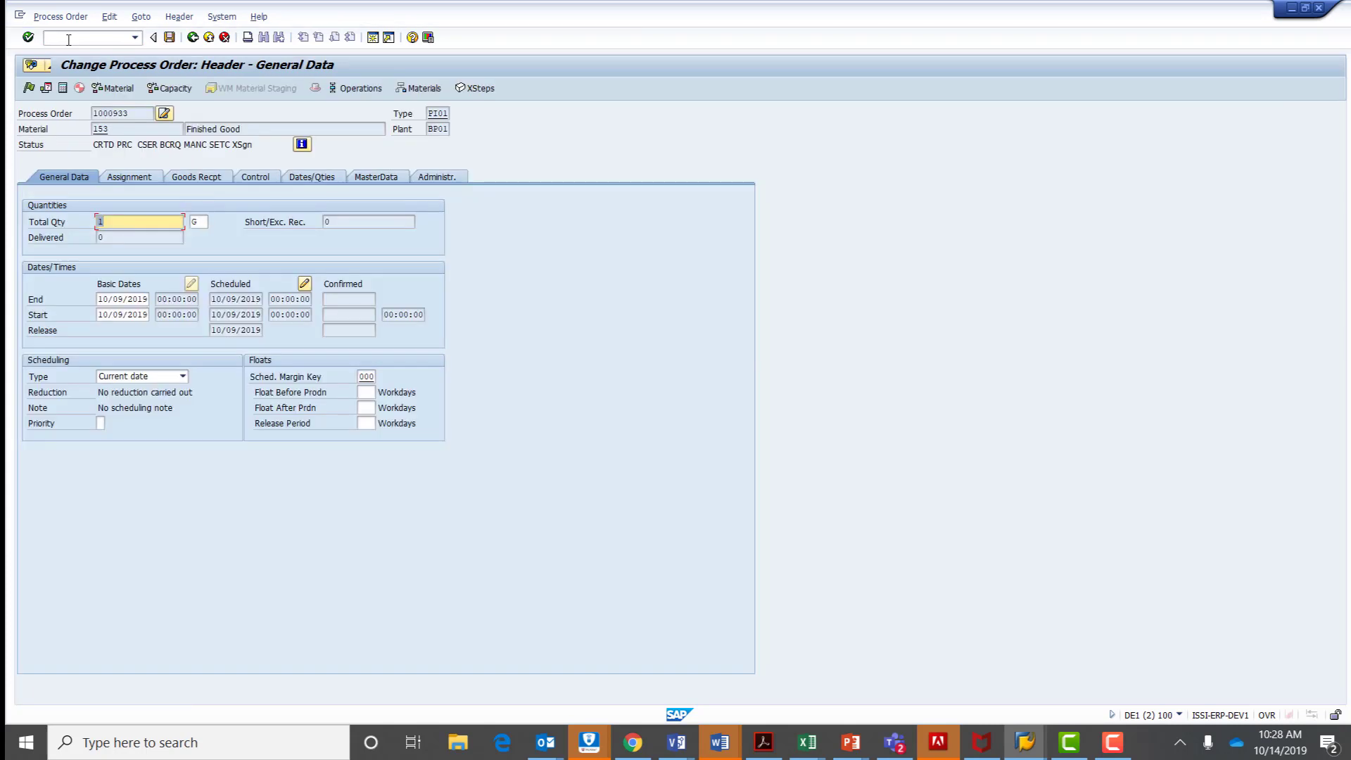
# Release the process order and generate its control recipe, saving despite the cost calculation error.
pyautogui.click(28, 88)
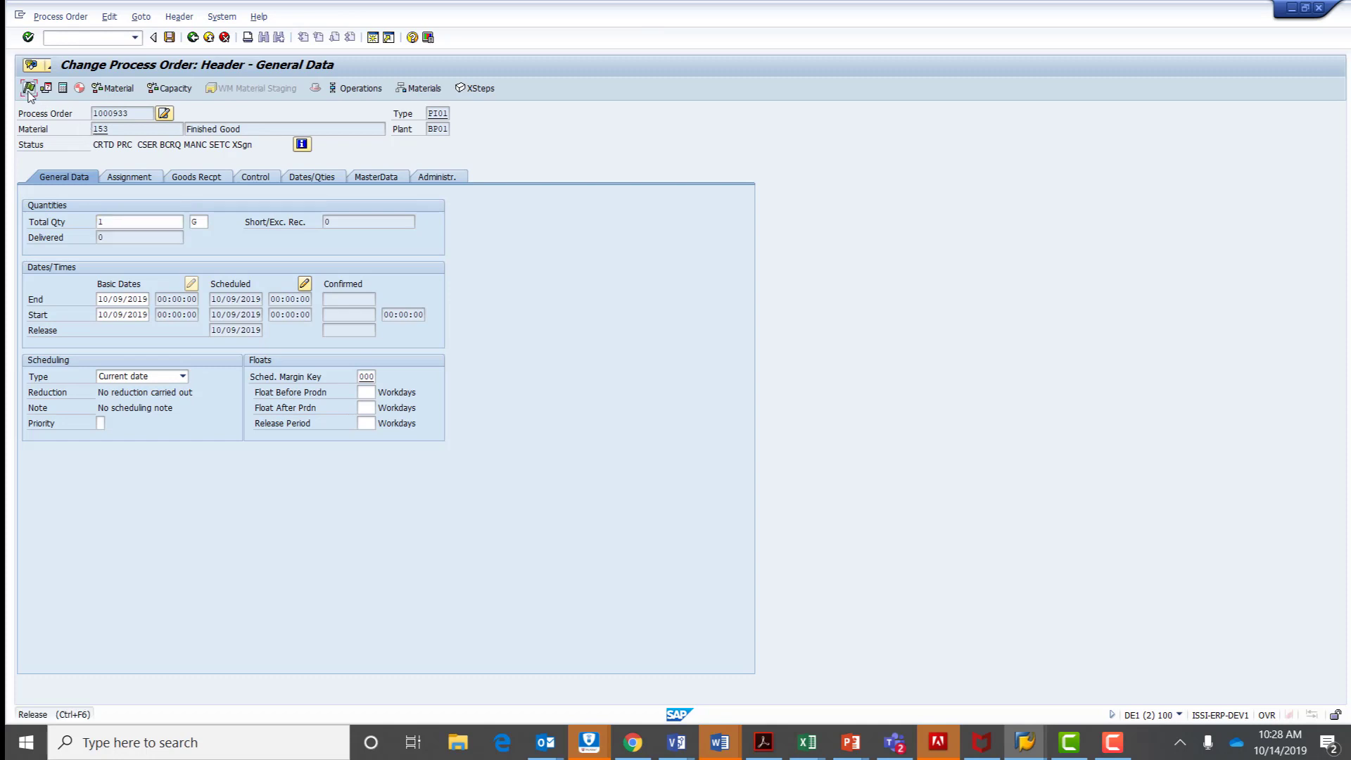
pyautogui.click(79, 88)
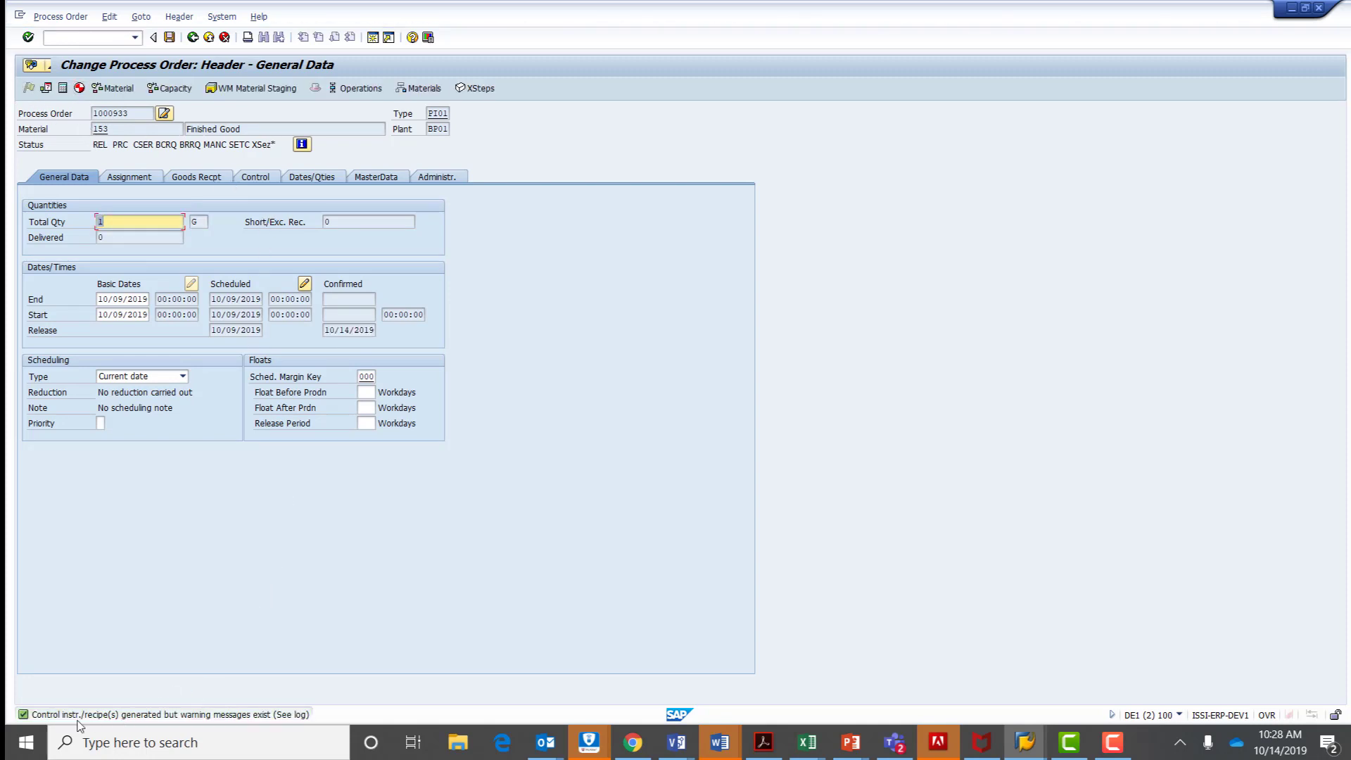
pyautogui.click(169, 38)
pyautogui.click(214, 320)
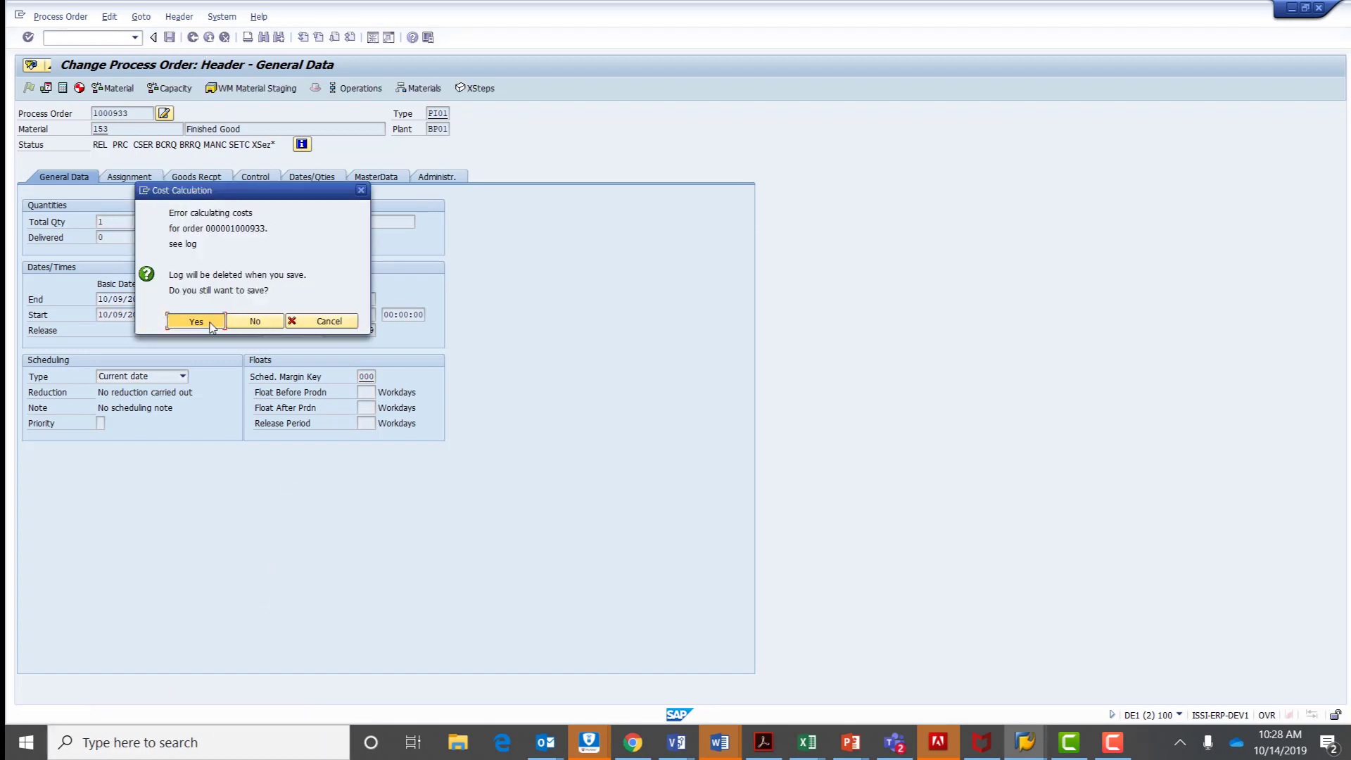
pyautogui.click(211, 311)
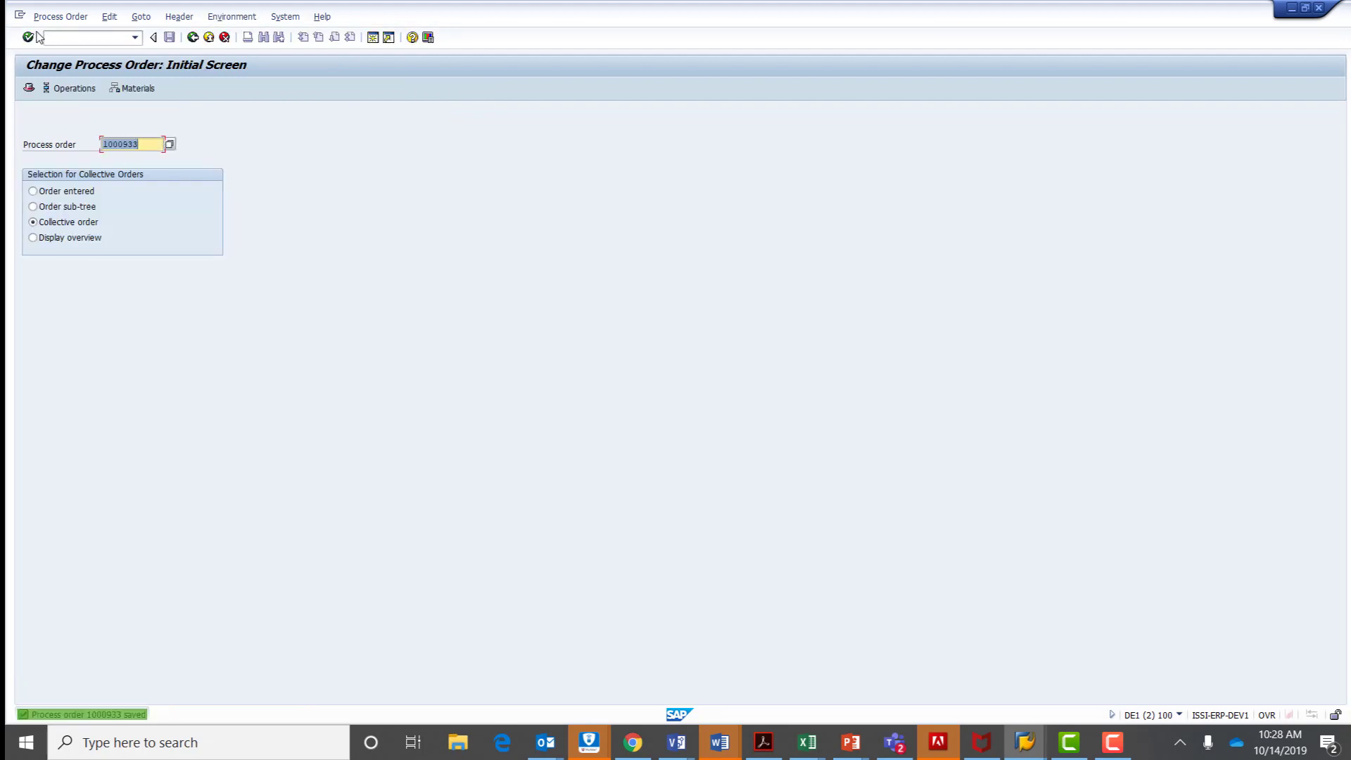
# Leave the process order, start transaction CO53 and display the order's control recipes.
pyautogui.click(192, 37)
pyautogui.click(111, 37)
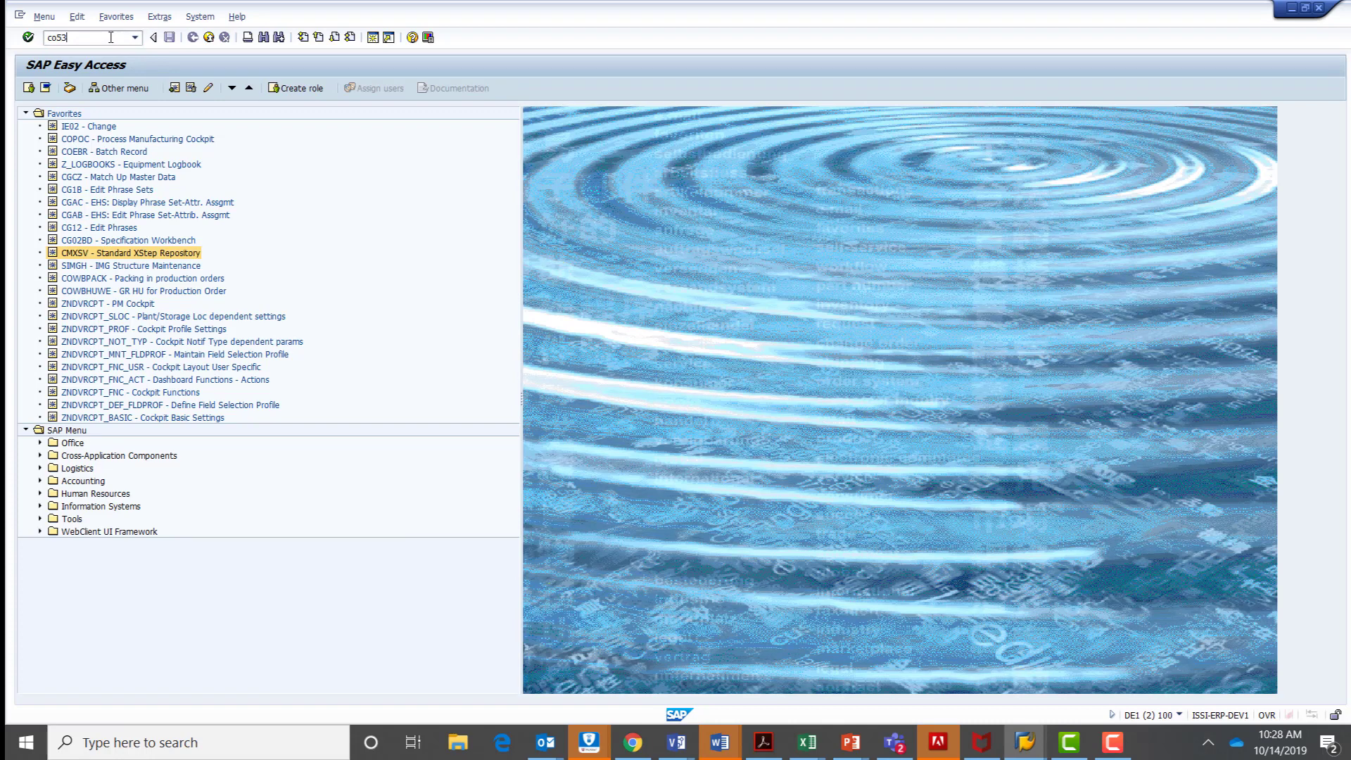
pyautogui.press('Return')
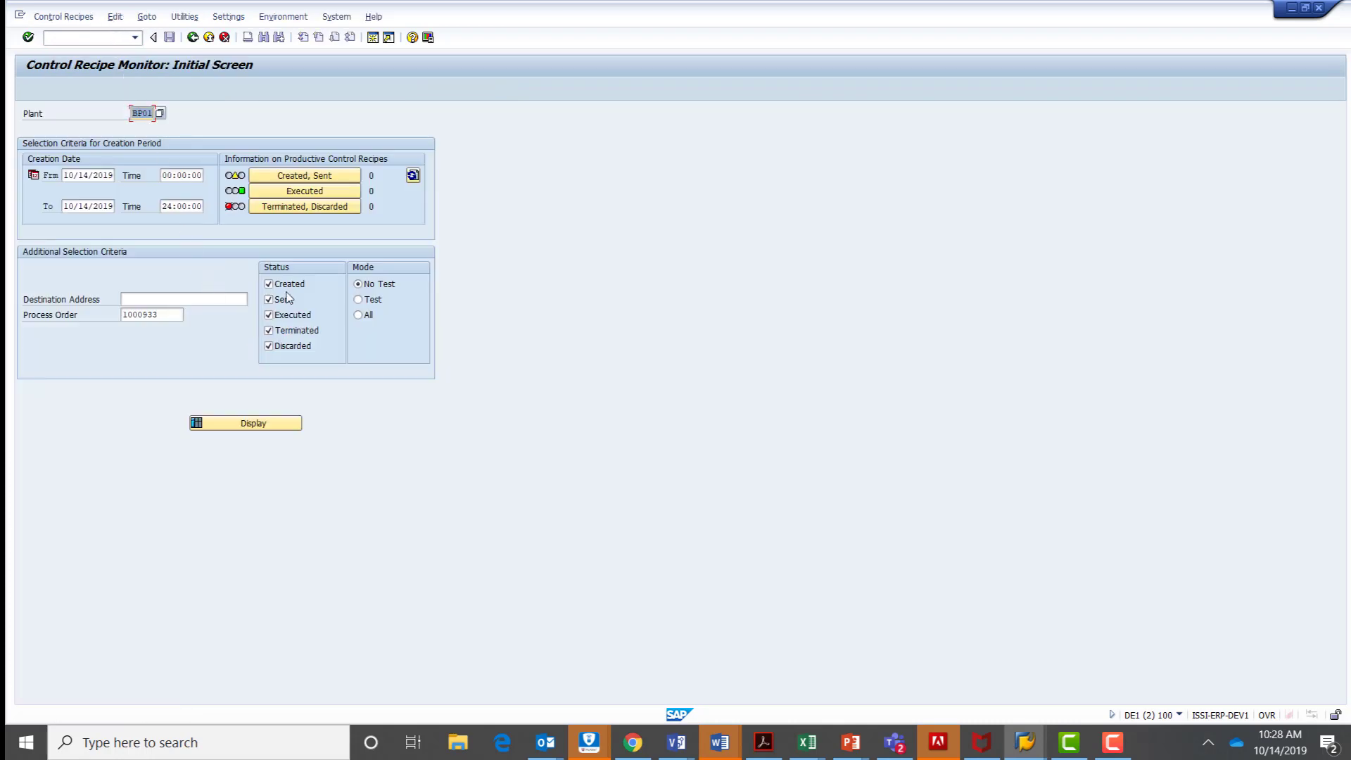
pyautogui.click(277, 424)
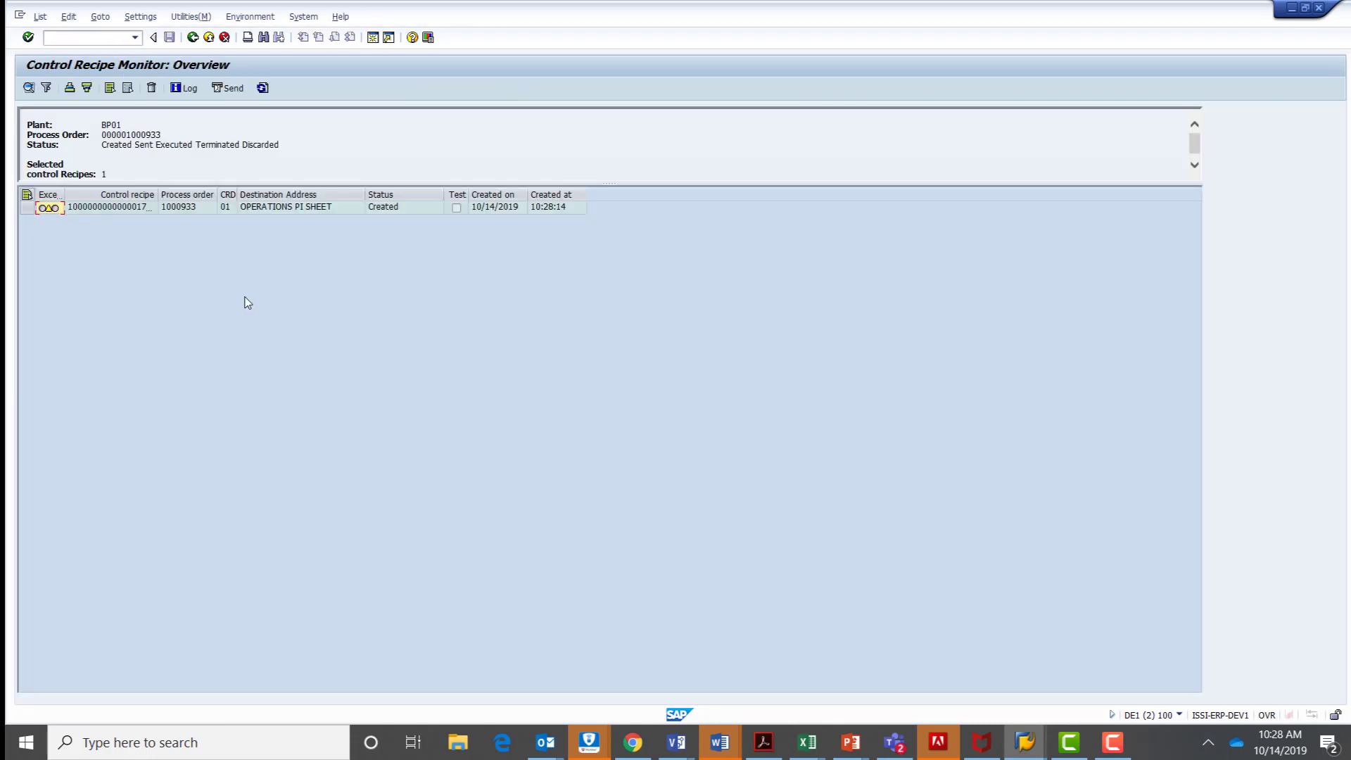
# Send the OPERATIONS PI SHEET control recipe and refresh the overview.
pyautogui.click(26, 208)
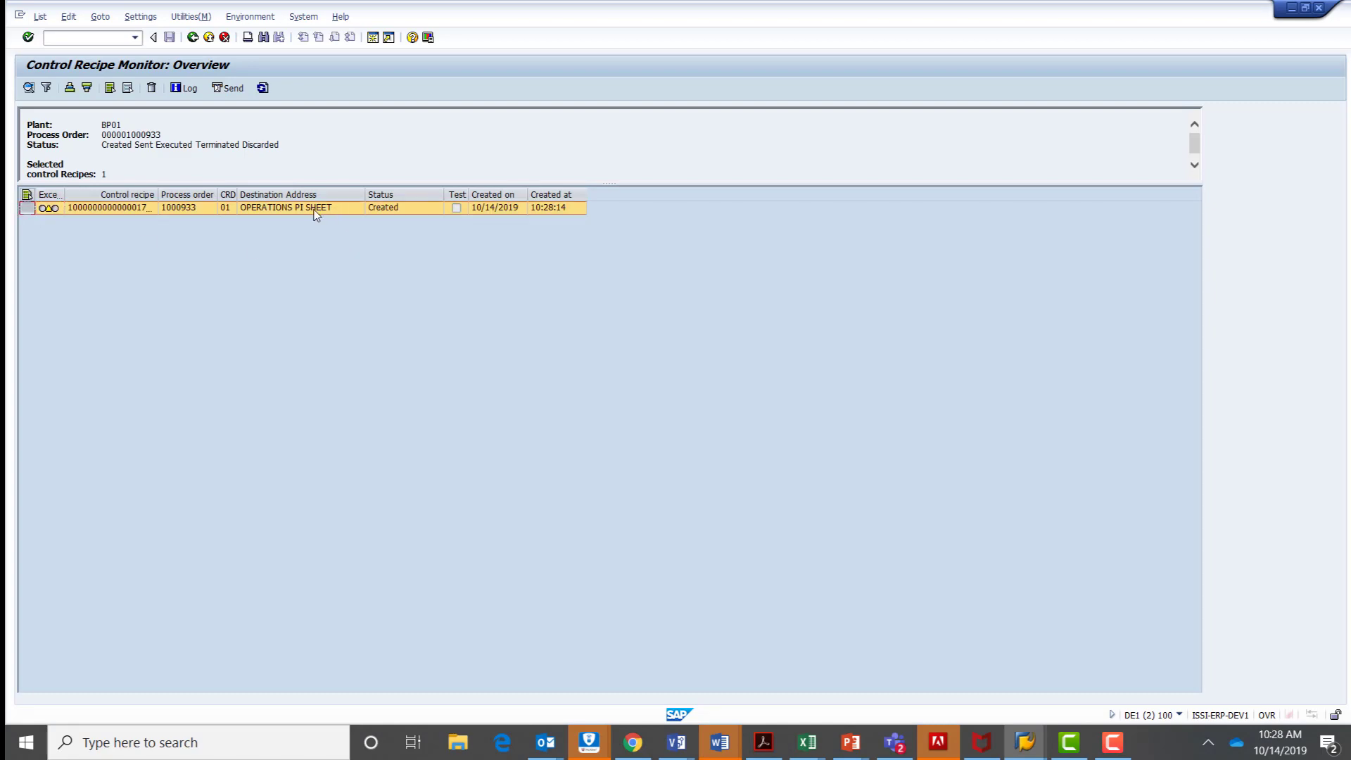
pyautogui.click(229, 89)
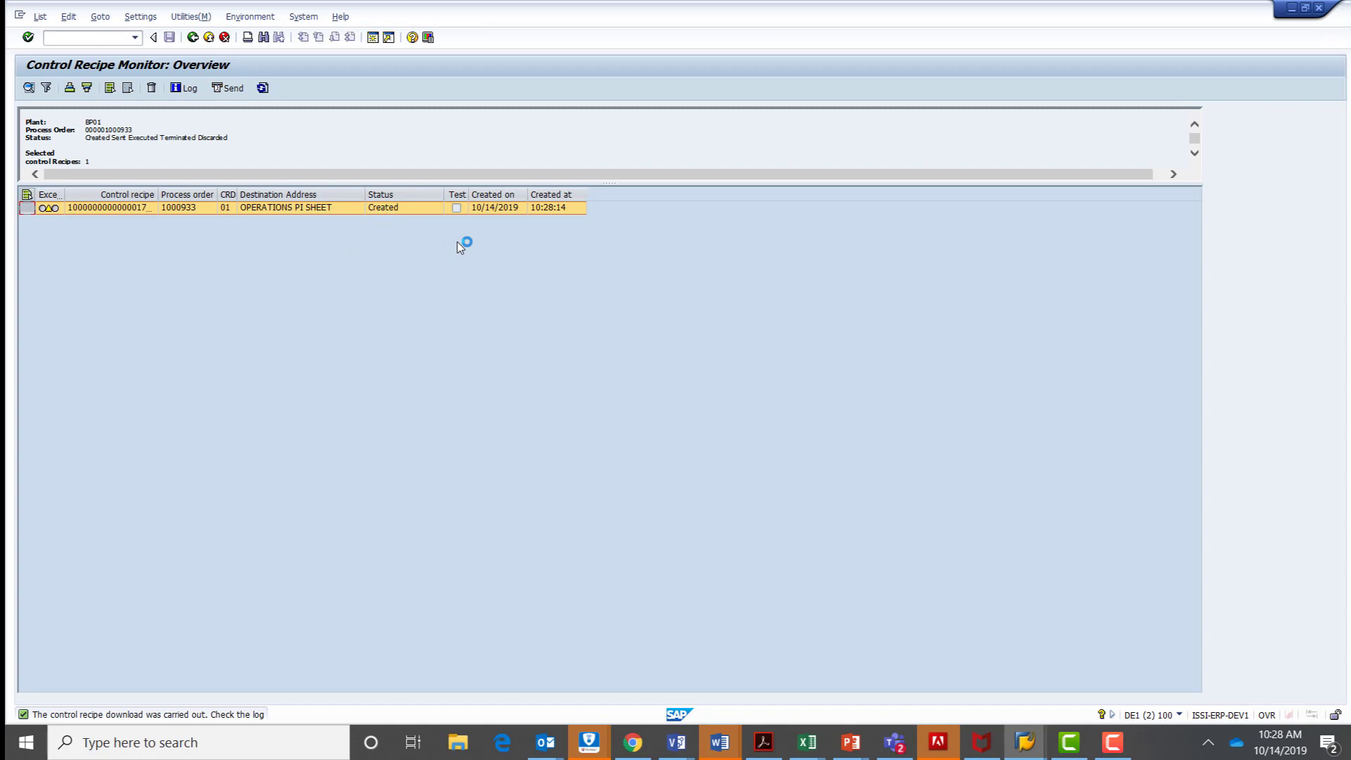
pyautogui.click(262, 87)
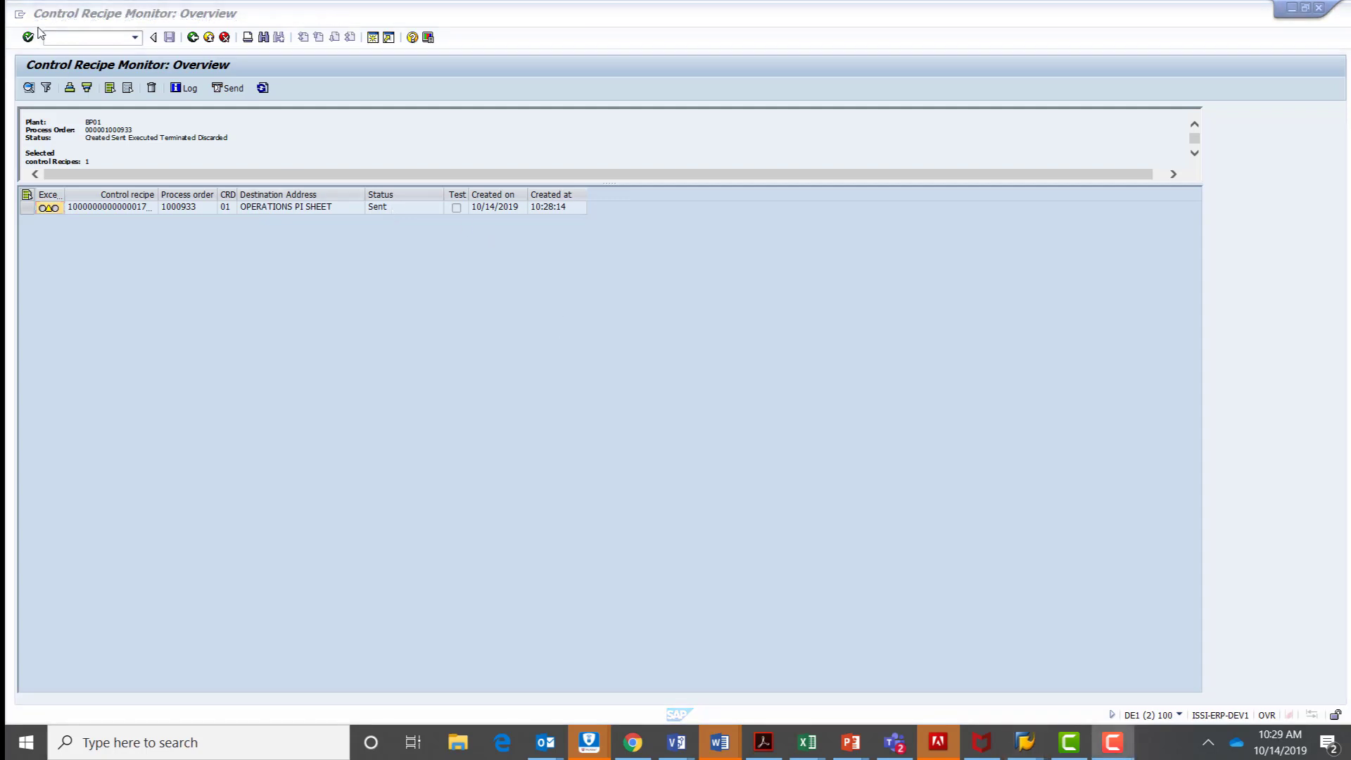
# Start transaction CO60 and open the process order's new Operations PI sheet in change mode.
pyautogui.click(67, 37)
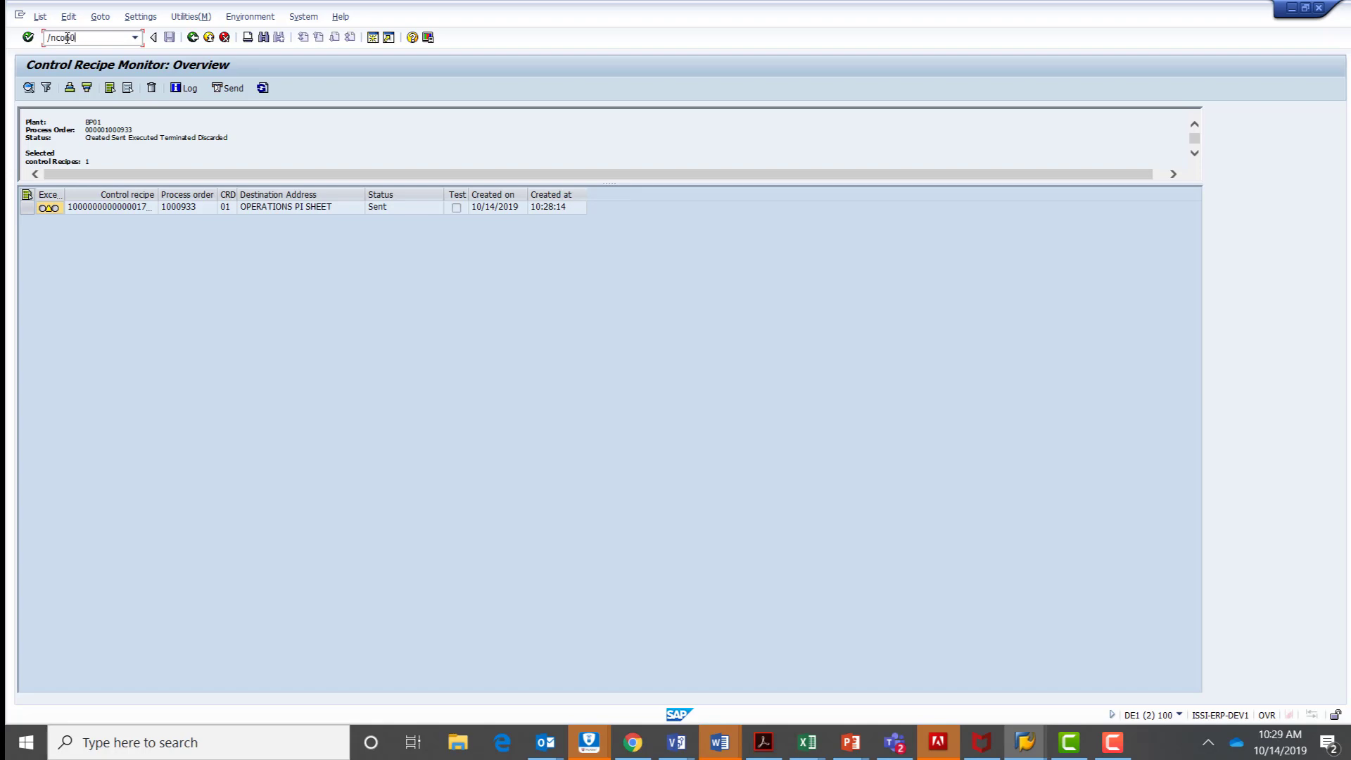
pyautogui.press('Return')
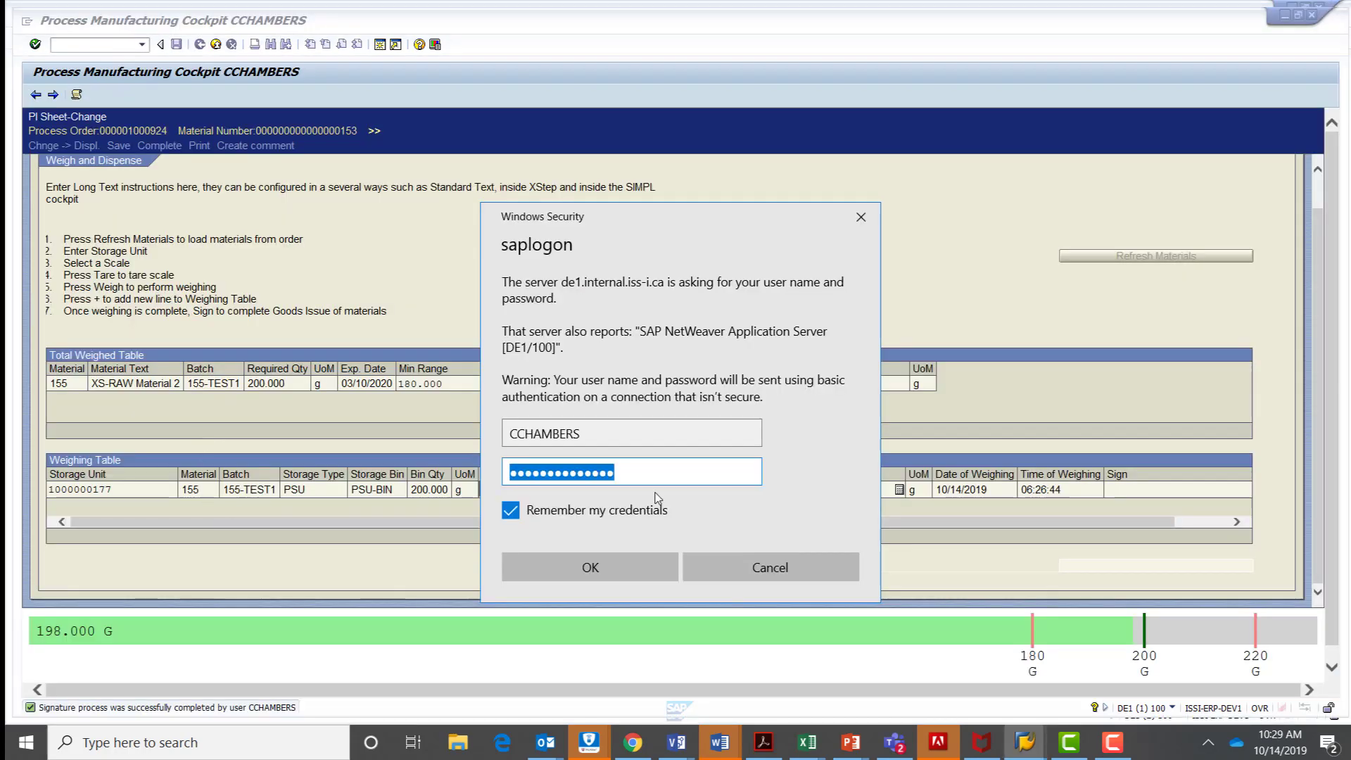
pyautogui.hotkey('alt', 'Tab')
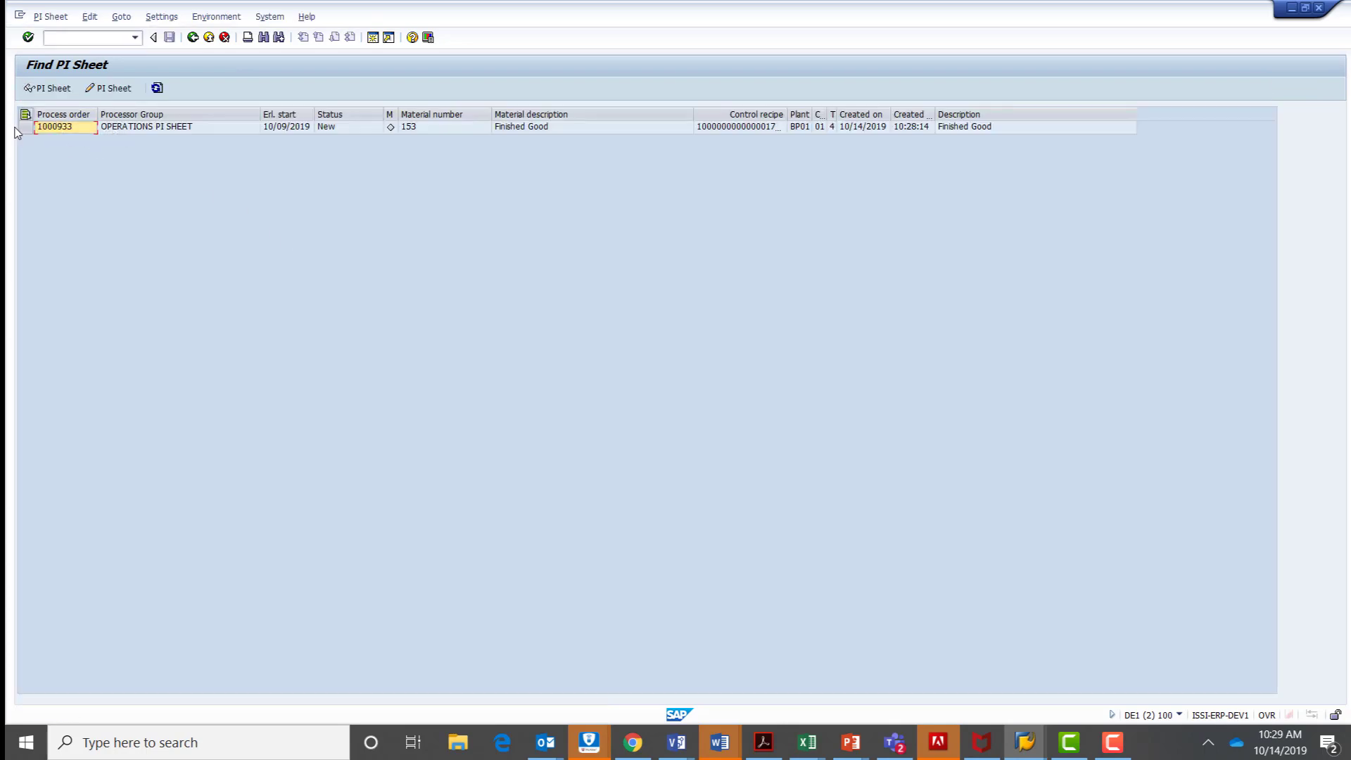
pyautogui.click(25, 127)
pyautogui.click(109, 88)
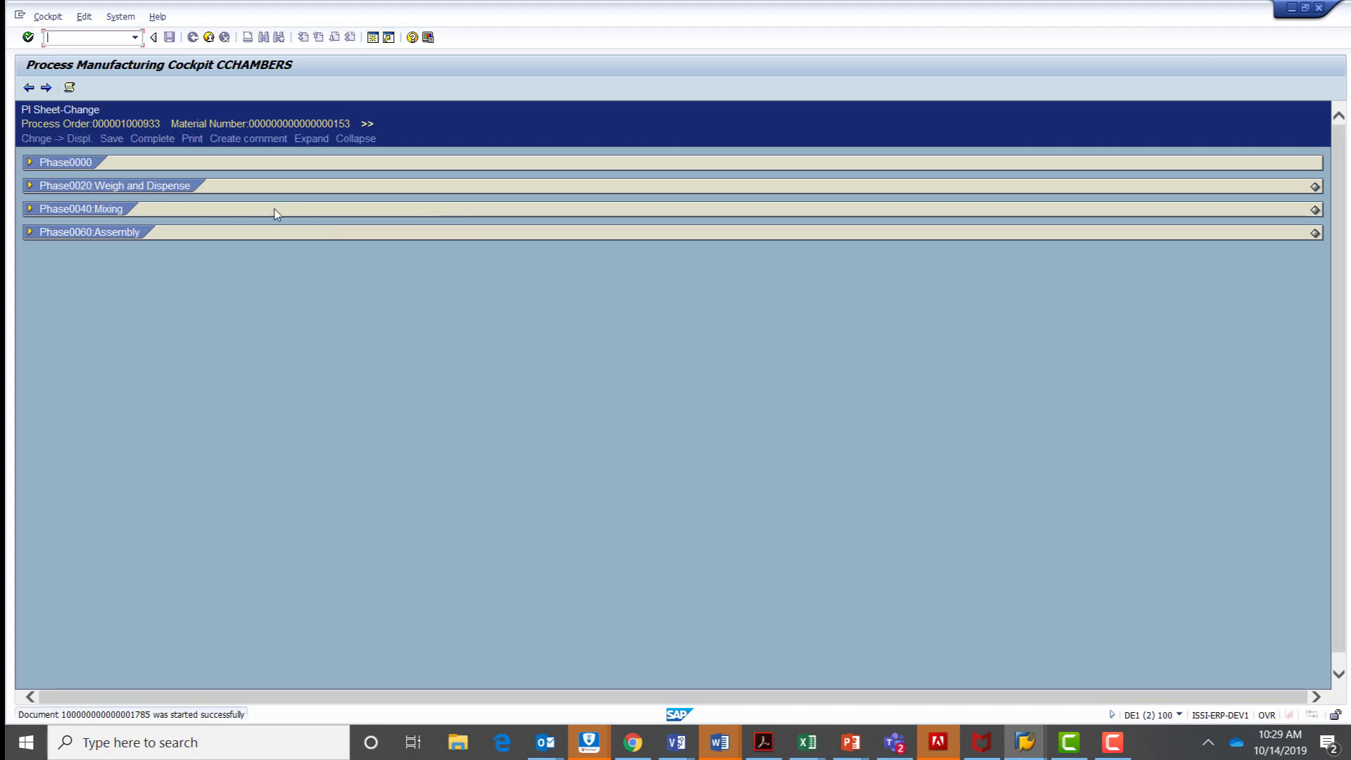
# Expand Phase0000 of the PI sheet, review the long text and order details, and collapse the phase again.
pyautogui.click(31, 163)
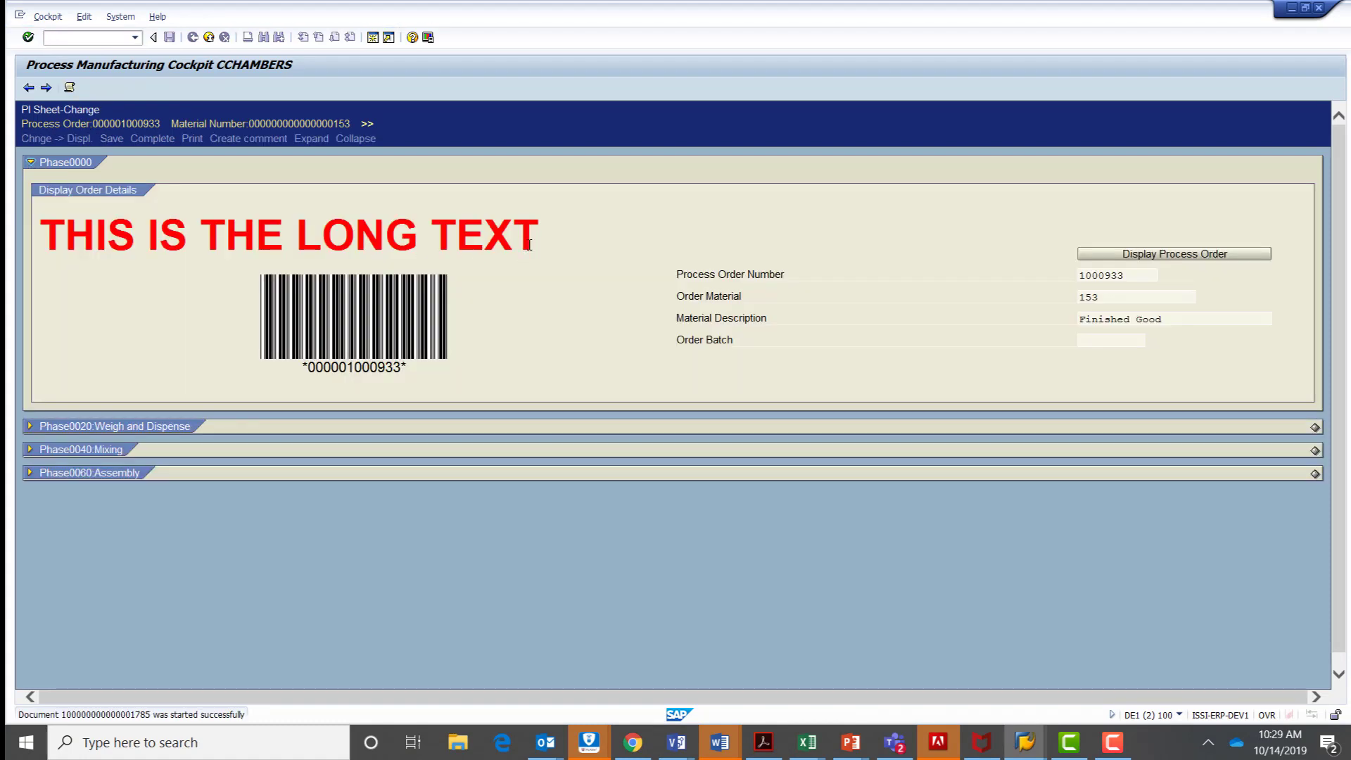
pyautogui.moveTo(529, 244); pyautogui.dragTo(109, 211)
pyautogui.click(580, 314)
pyautogui.click(30, 162)
# Expand the Weigh and Dispense, Mixing and Assembly phases and review the XStep content under each one.
pyautogui.click(31, 185)
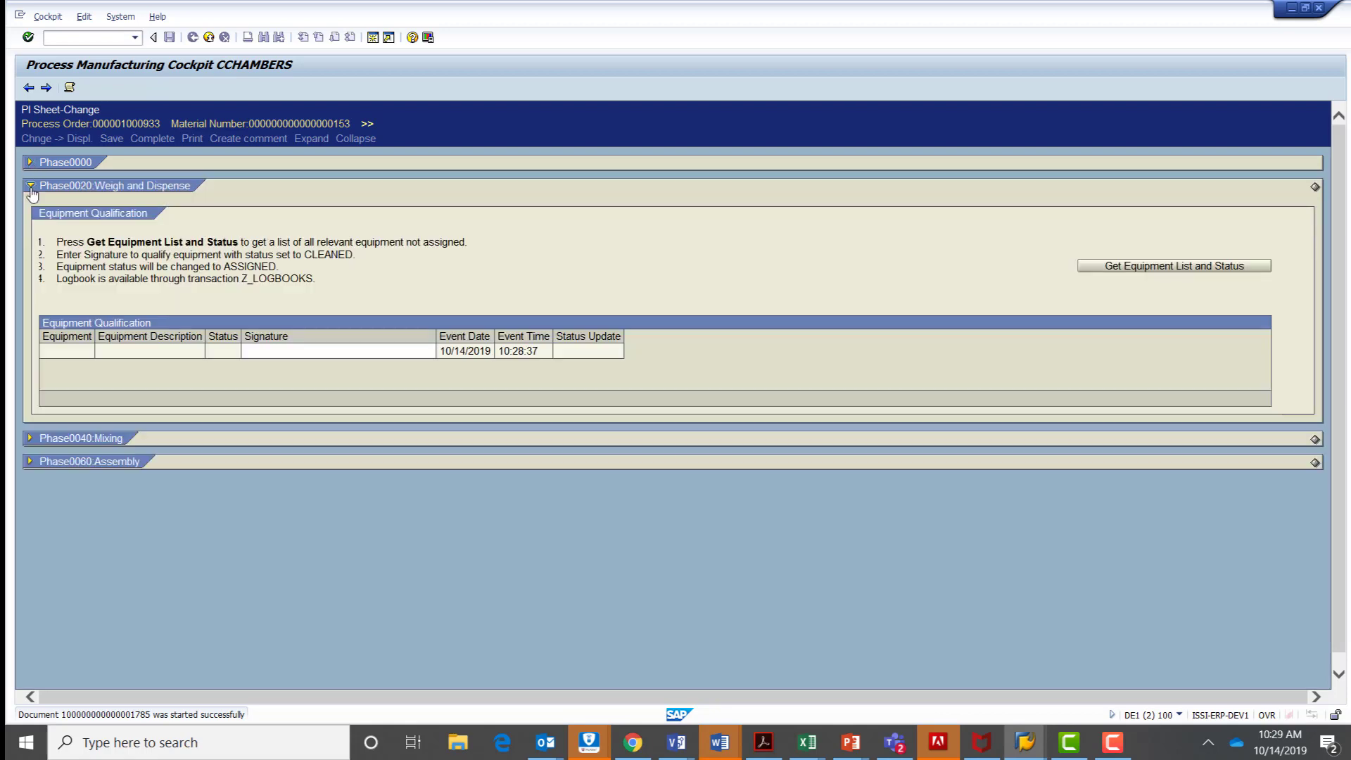
pyautogui.click(30, 438)
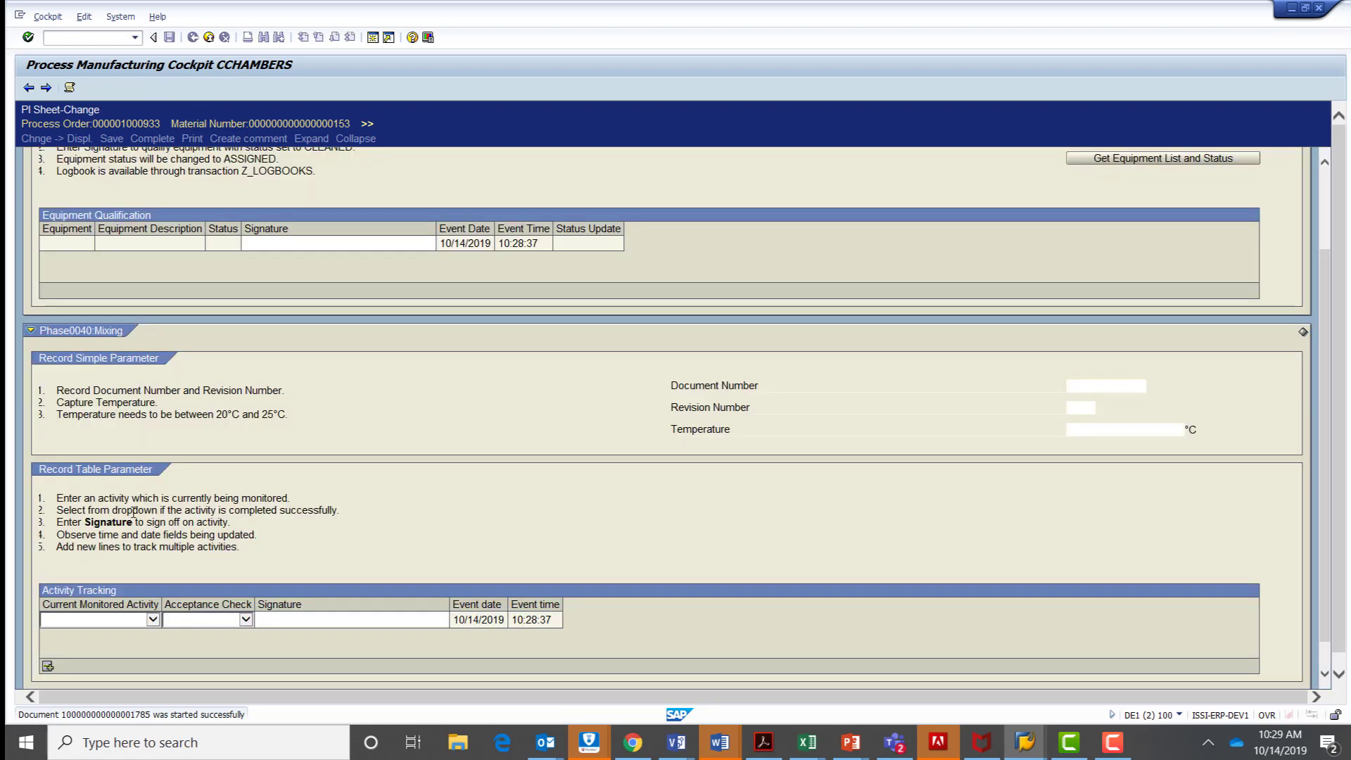
pyautogui.scroll(-1, 127, 521)
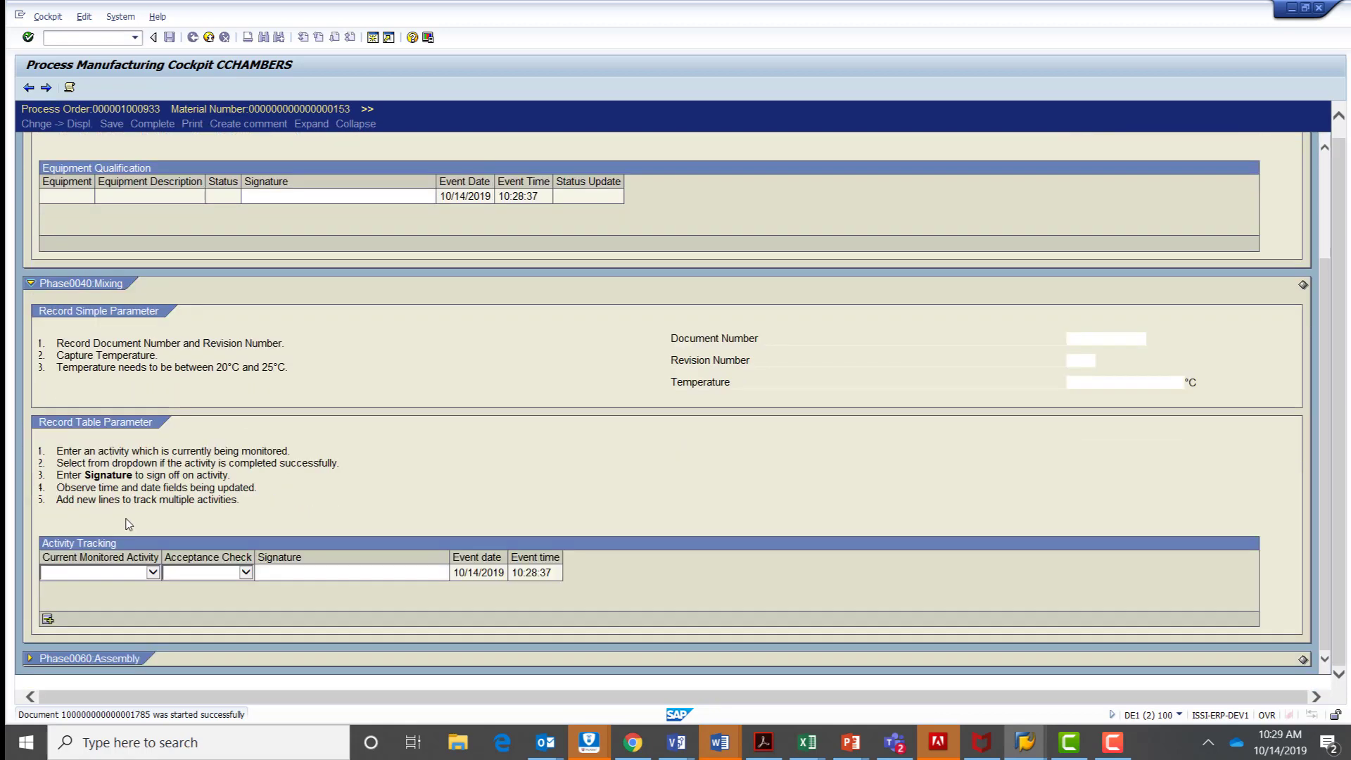
pyautogui.click(29, 658)
pyautogui.scroll(5, 196, 595)
pyautogui.scroll(-5, 196, 595)
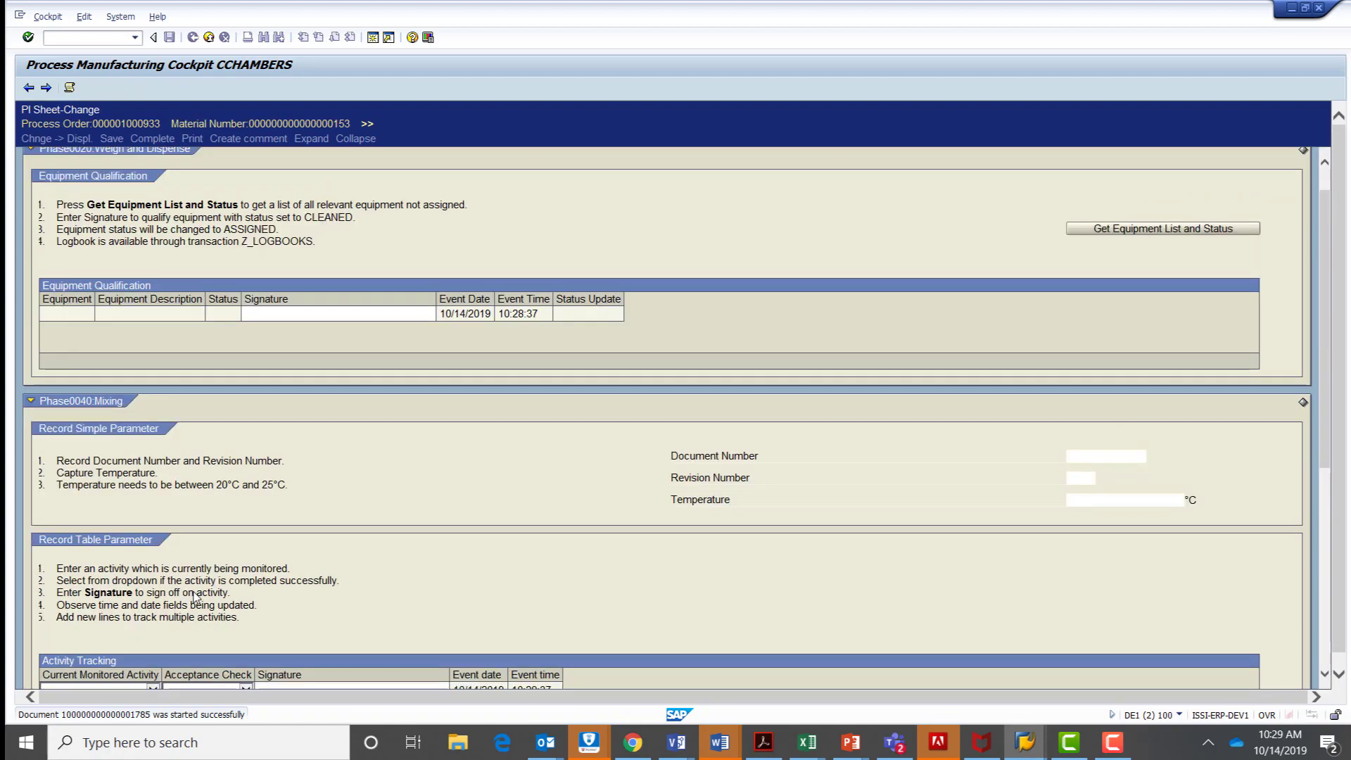
pyautogui.scroll(-1, 215, 573)
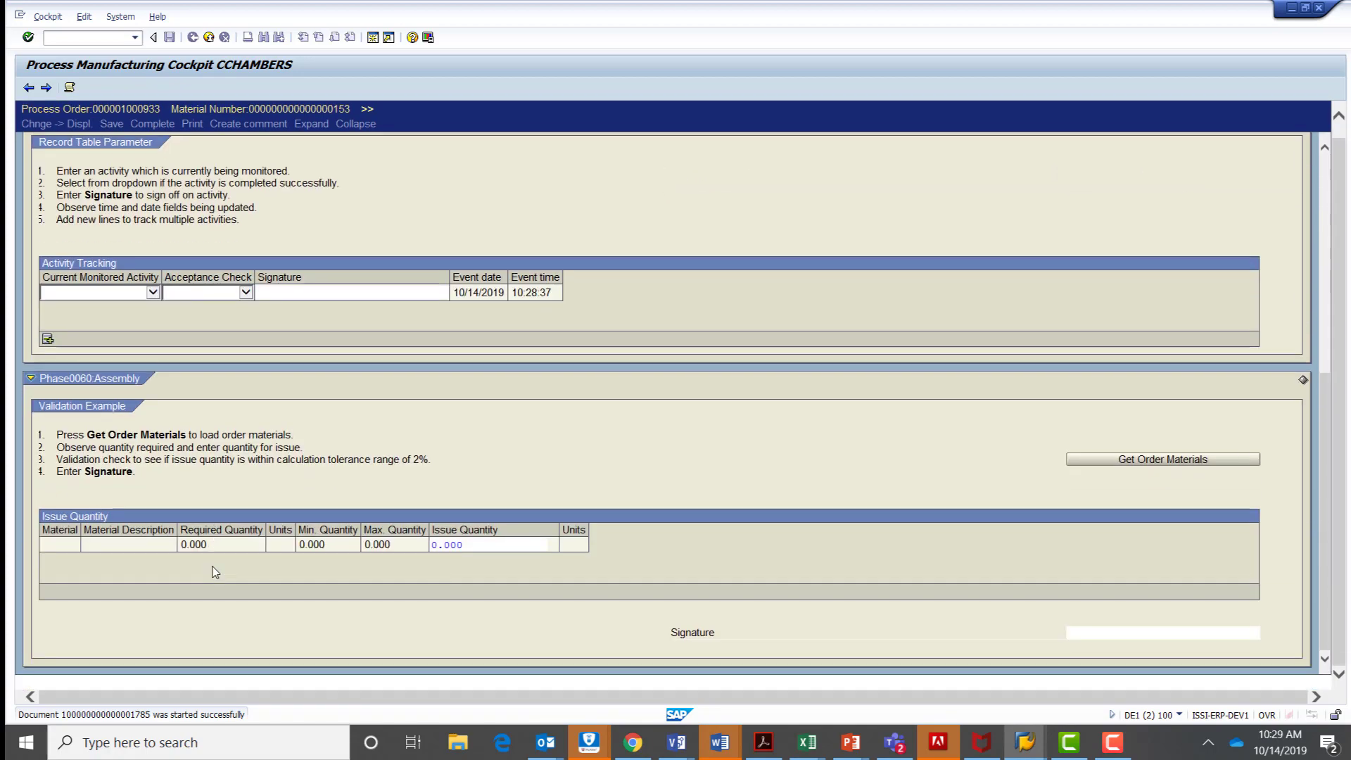
# Switch to the SIMPL Config Cockpit to compare the process order's XStep assignments per phase with the PI sheet.
pyautogui.hotkey('alt', 'Tab')
pyautogui.hotkey('alt', 'Tab')
pyautogui.hotkey('alt', 'Tab')
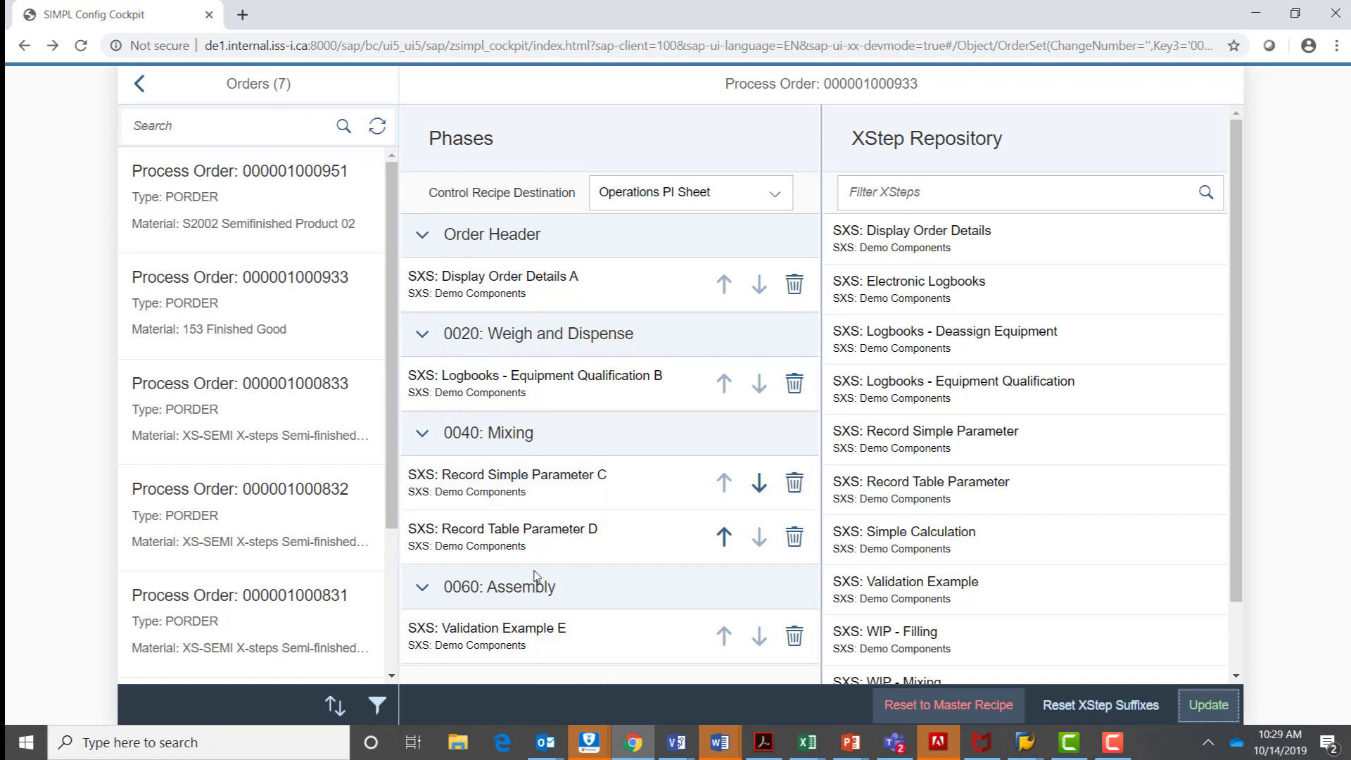
# Return to the PI sheet in SAP, review its phases from Assembly upwards and expand Phase0000 to show the order details.
pyautogui.hotkey('alt', 'Tab')
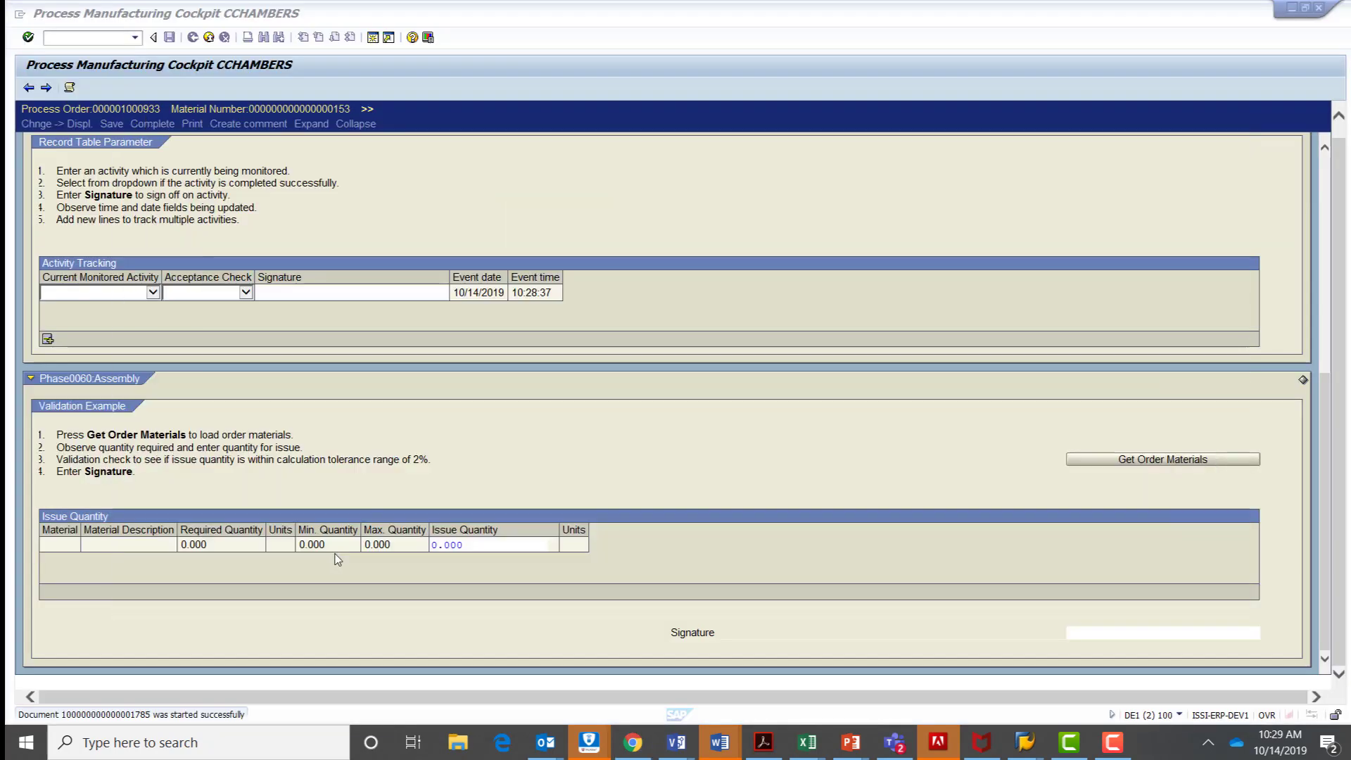
pyautogui.scroll(3, 189, 541)
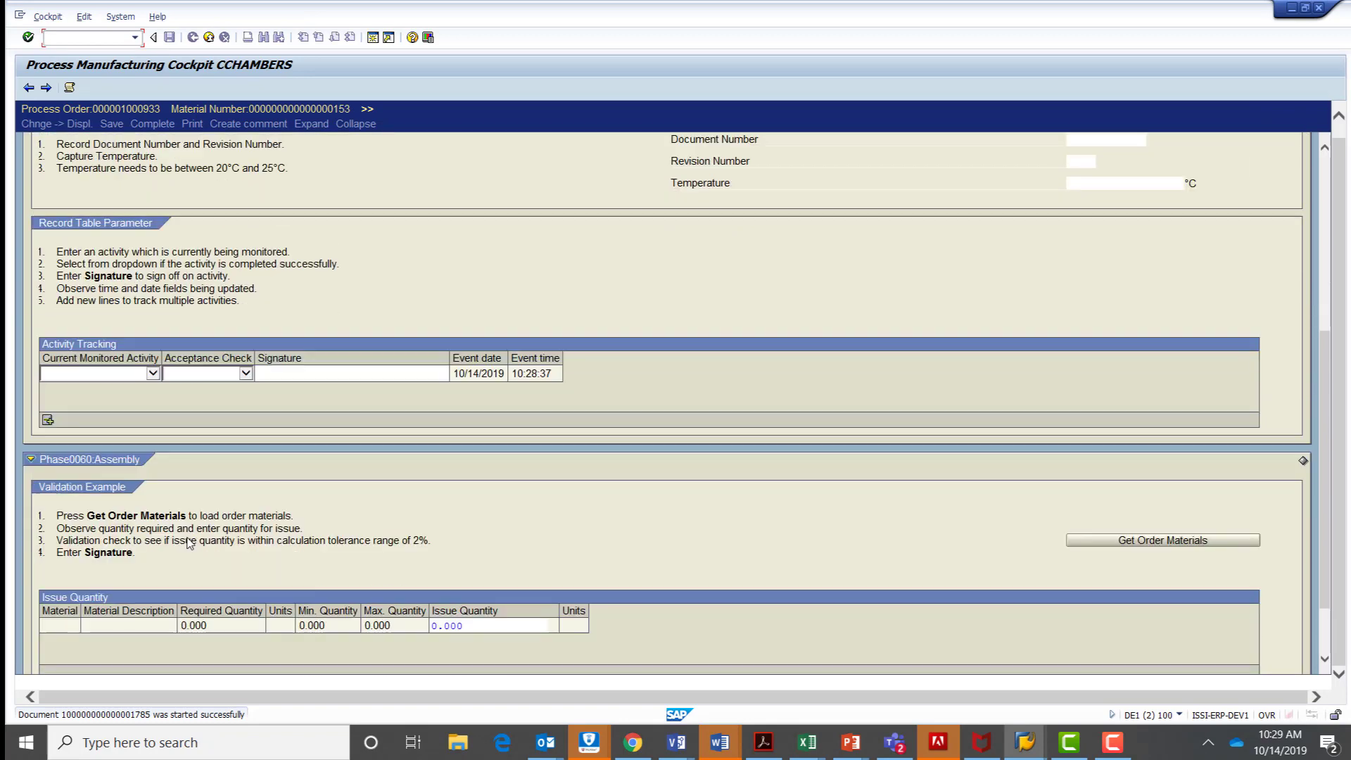
pyautogui.scroll(3, 104, 465)
pyautogui.scroll(6, 112, 397)
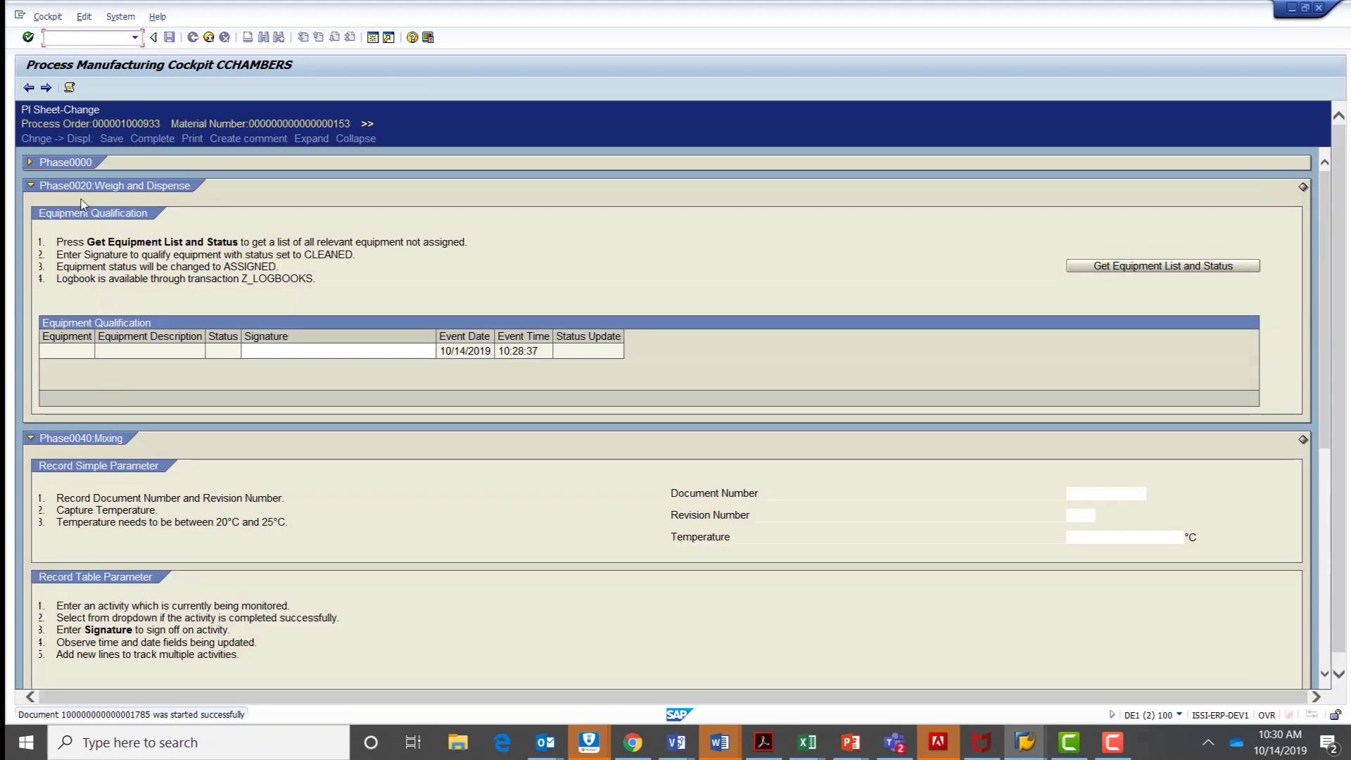
pyautogui.click(30, 162)
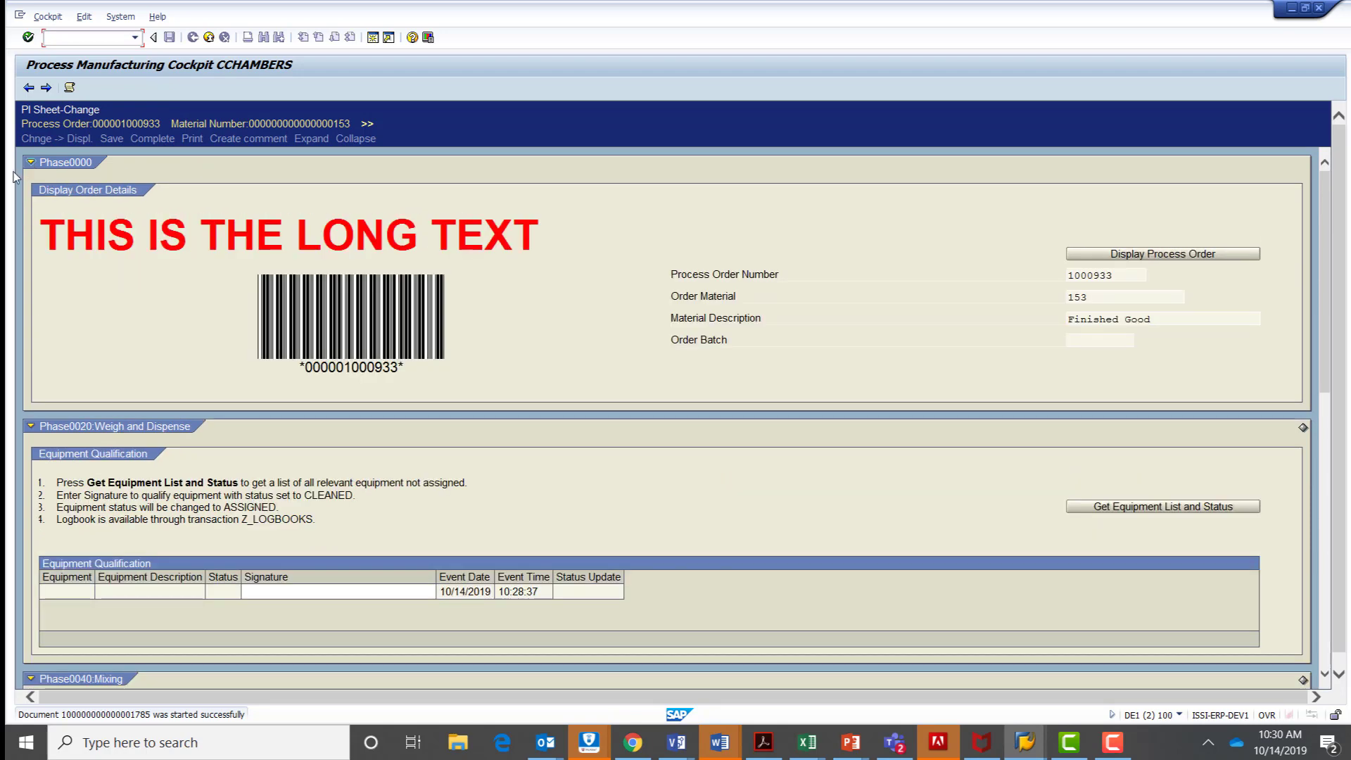
# Switch from the PI sheet back to the SIMPL Config Cockpit in Chrome.
pyautogui.hotkey('alt', 'Tab')
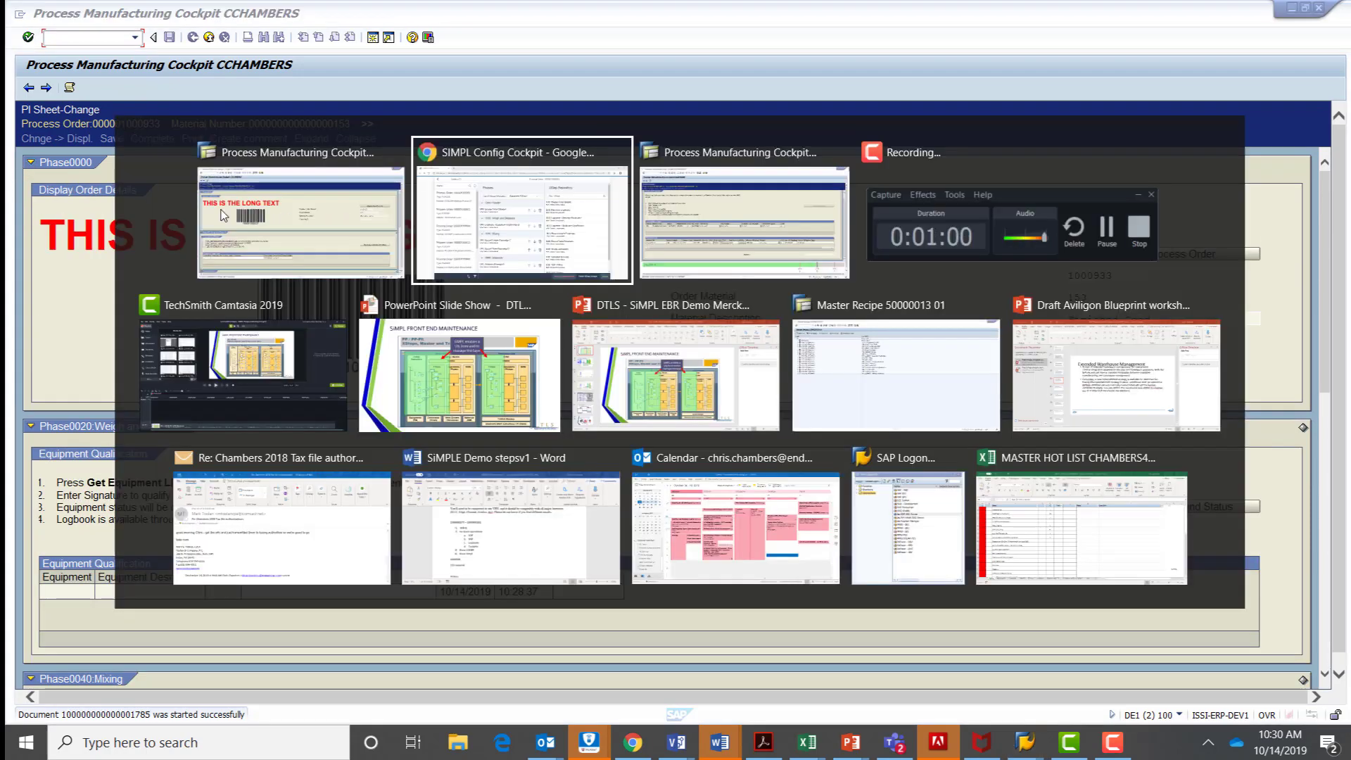